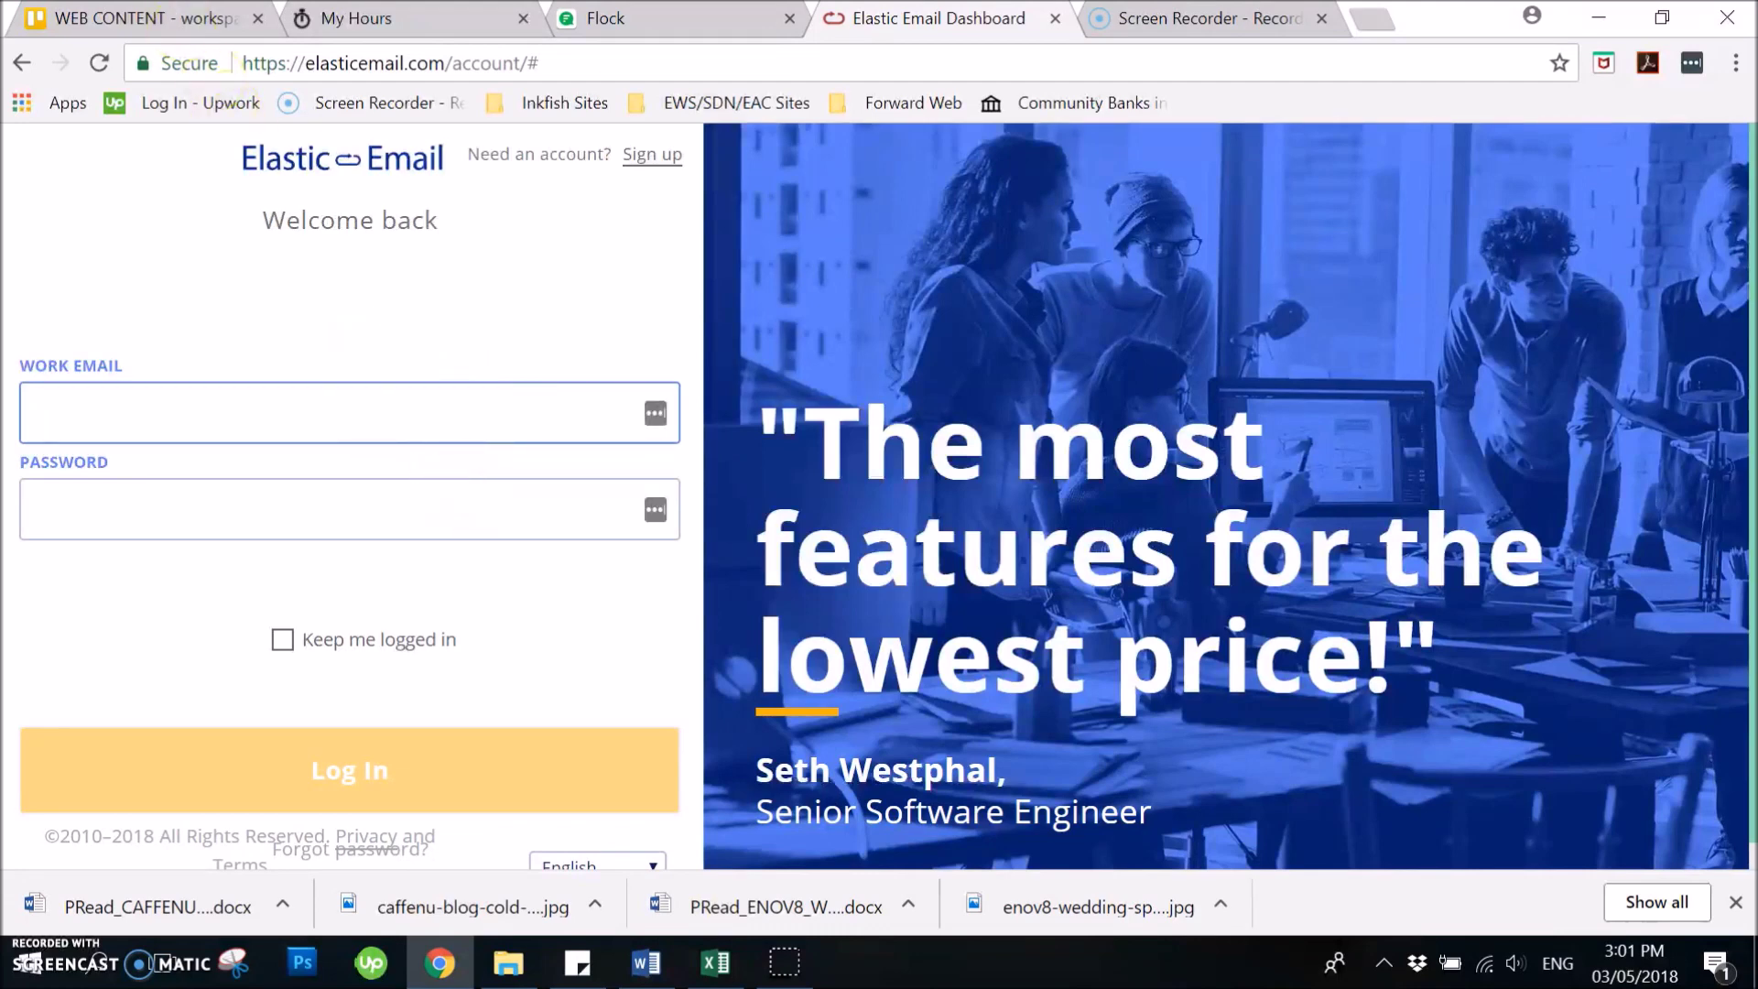
- Copy the login email from THE OTHER OPTION - elastic mail Trello card into the Elastic Email sign-in form
left_click(229, 19)
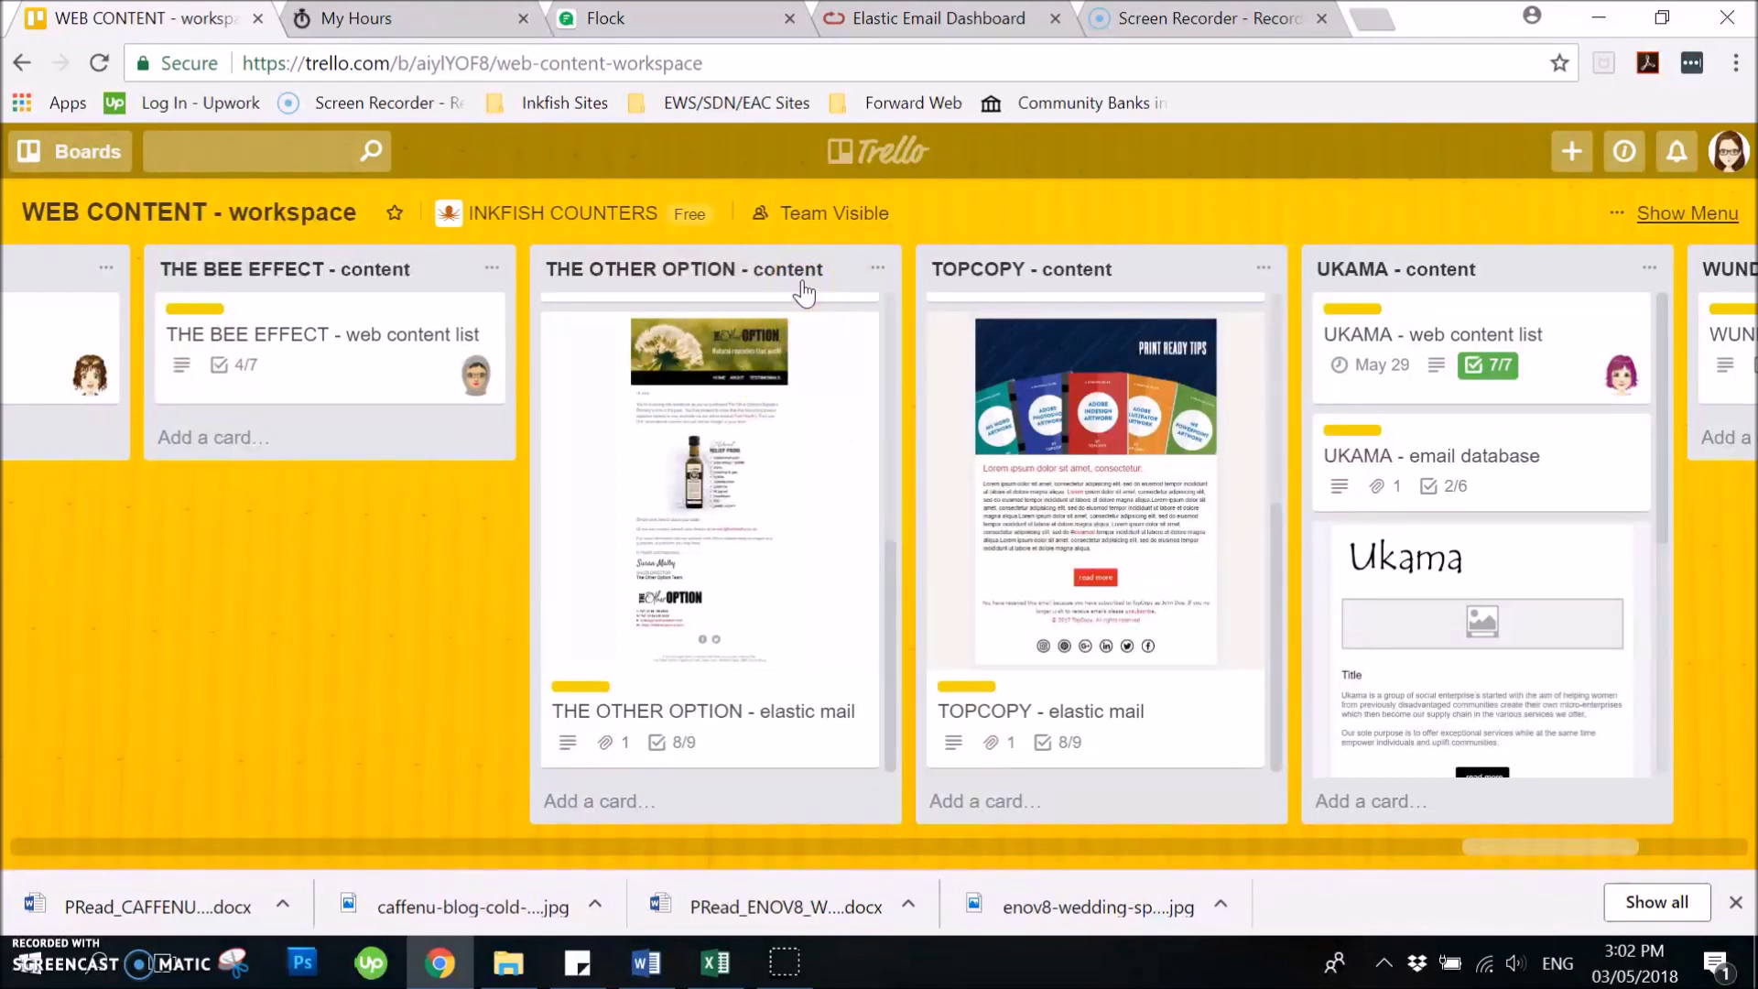
left_click(758, 723)
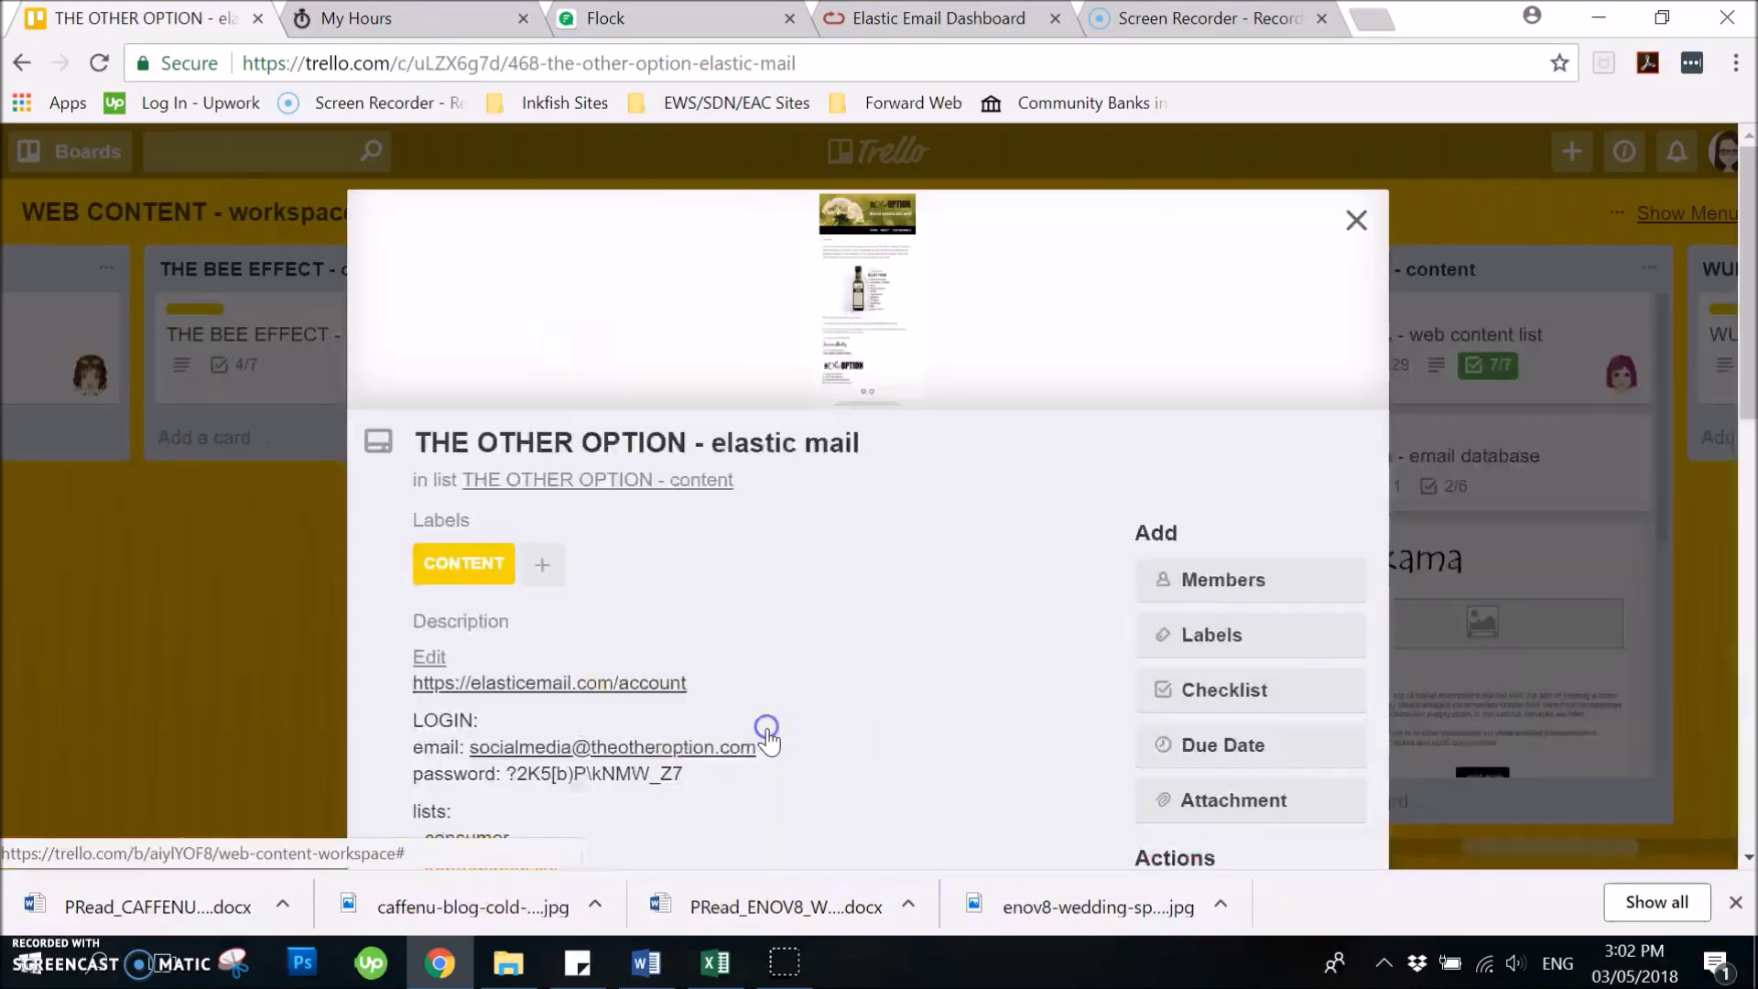
scroll(772, 557, "down", 2)
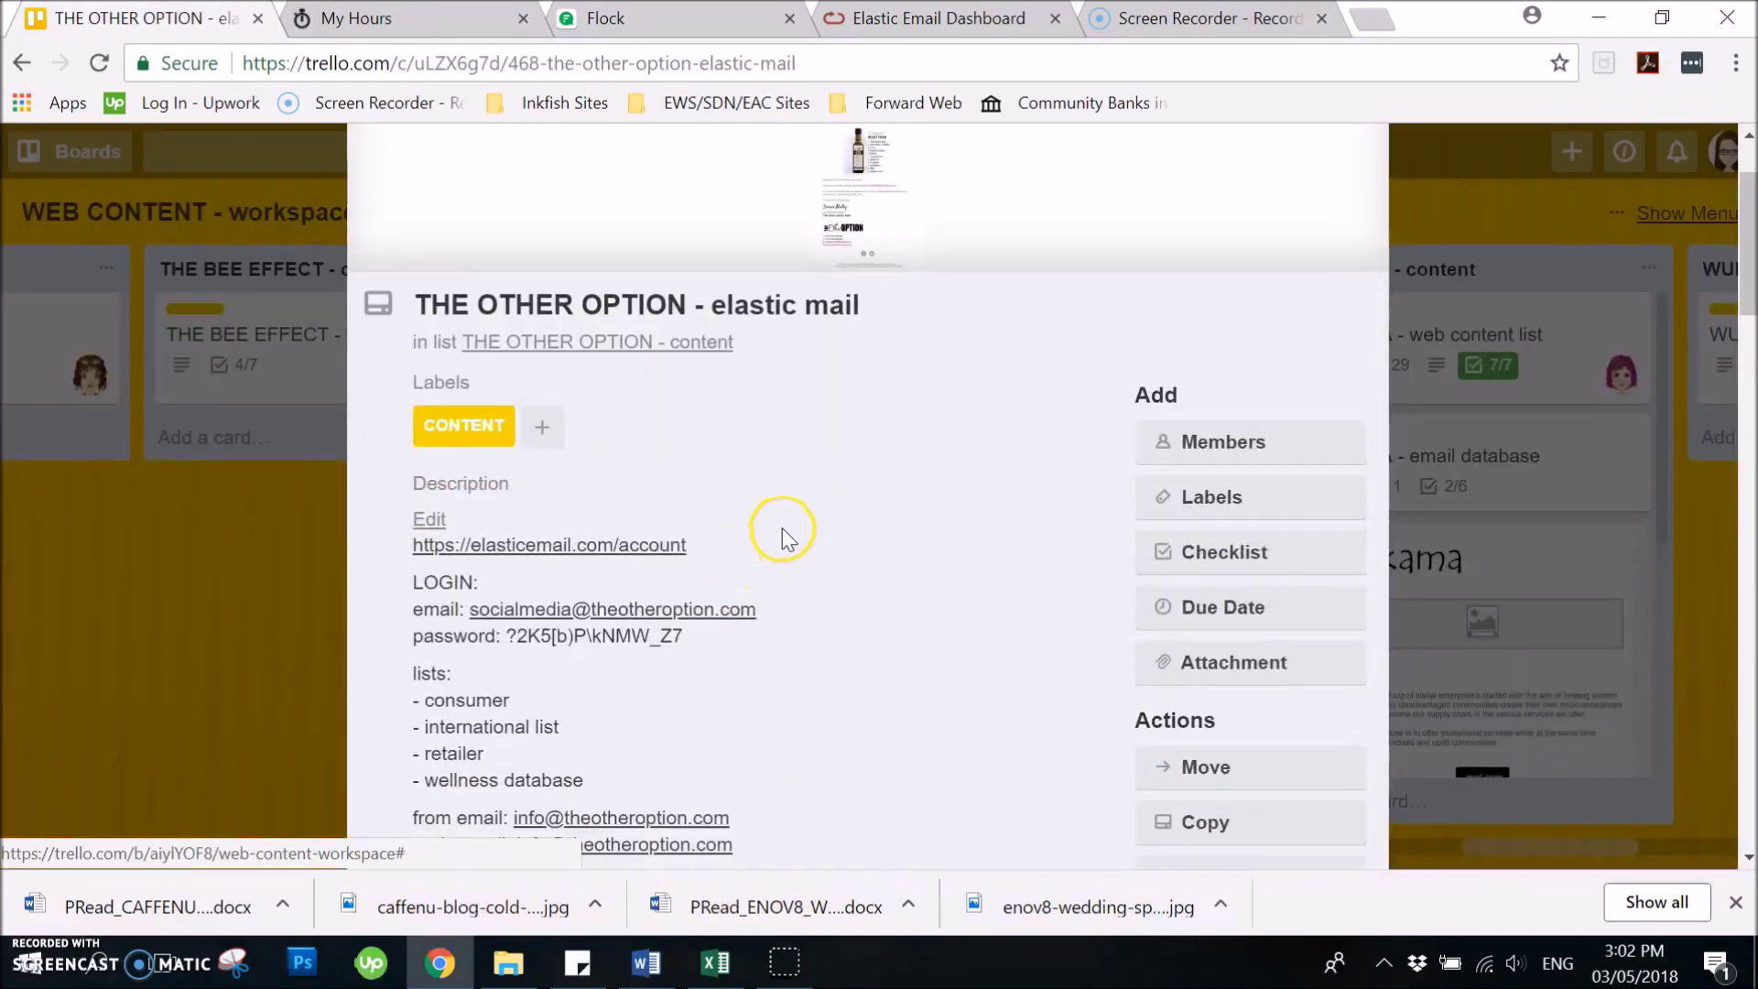
left_click_drag(758, 612, 484, 619)
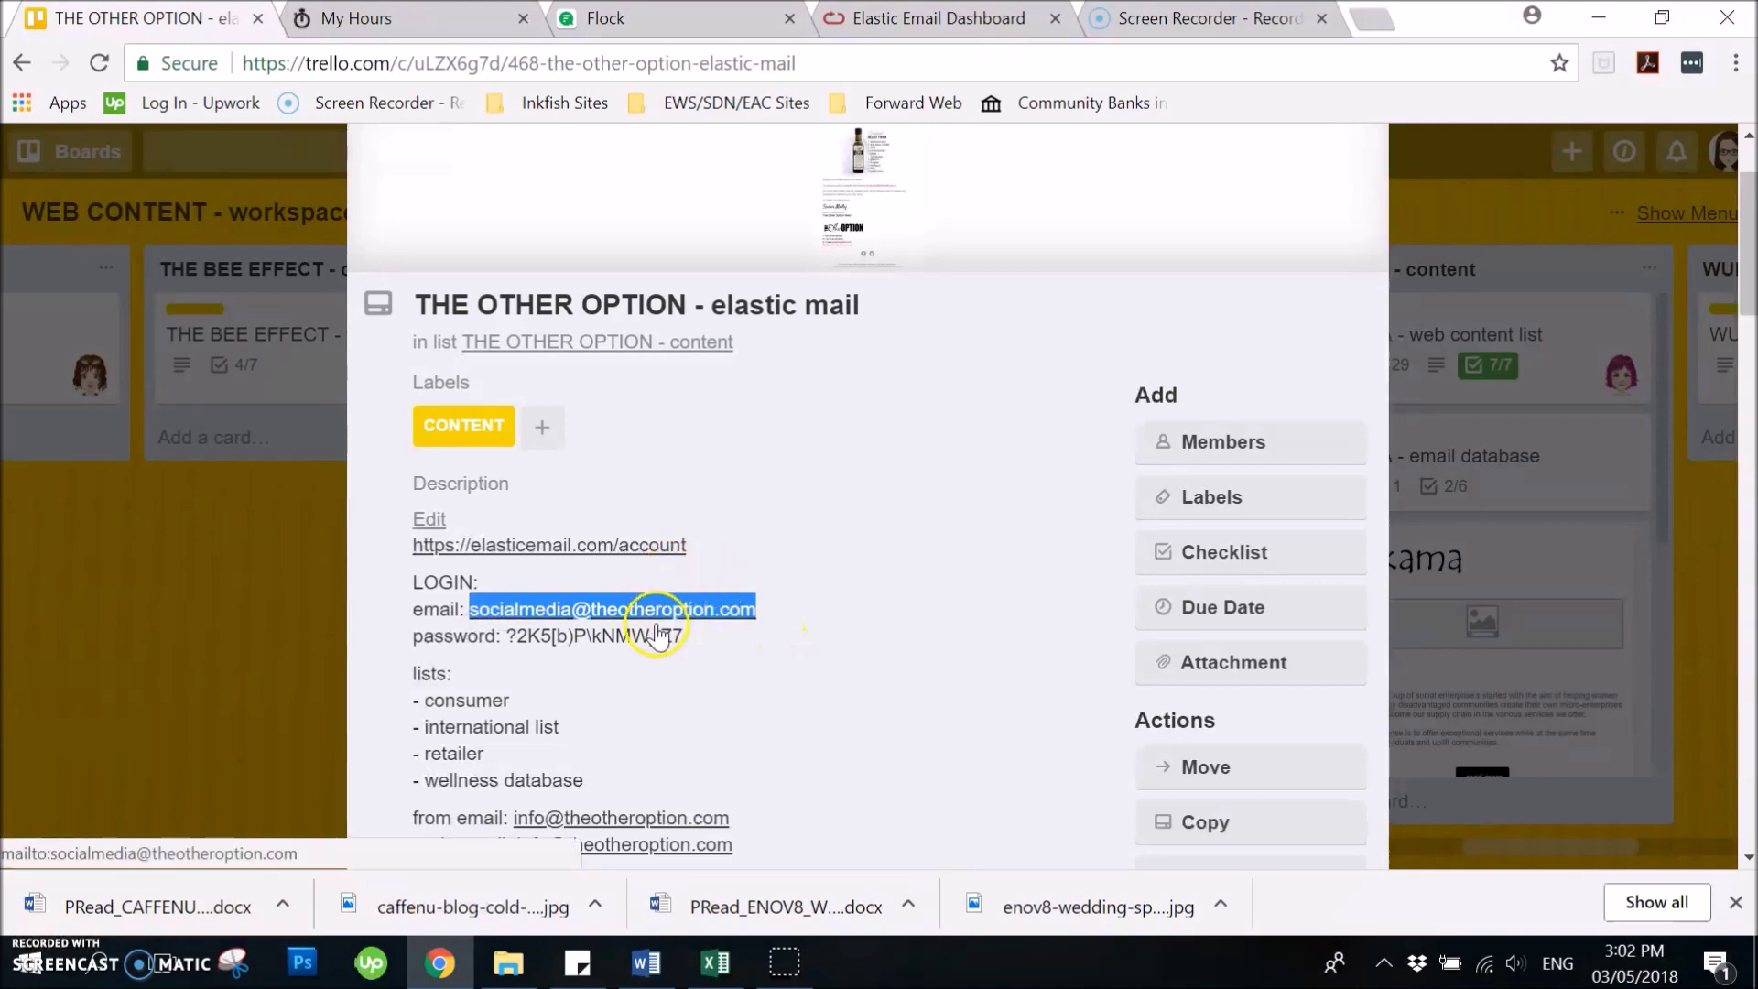
left_click(925, 18)
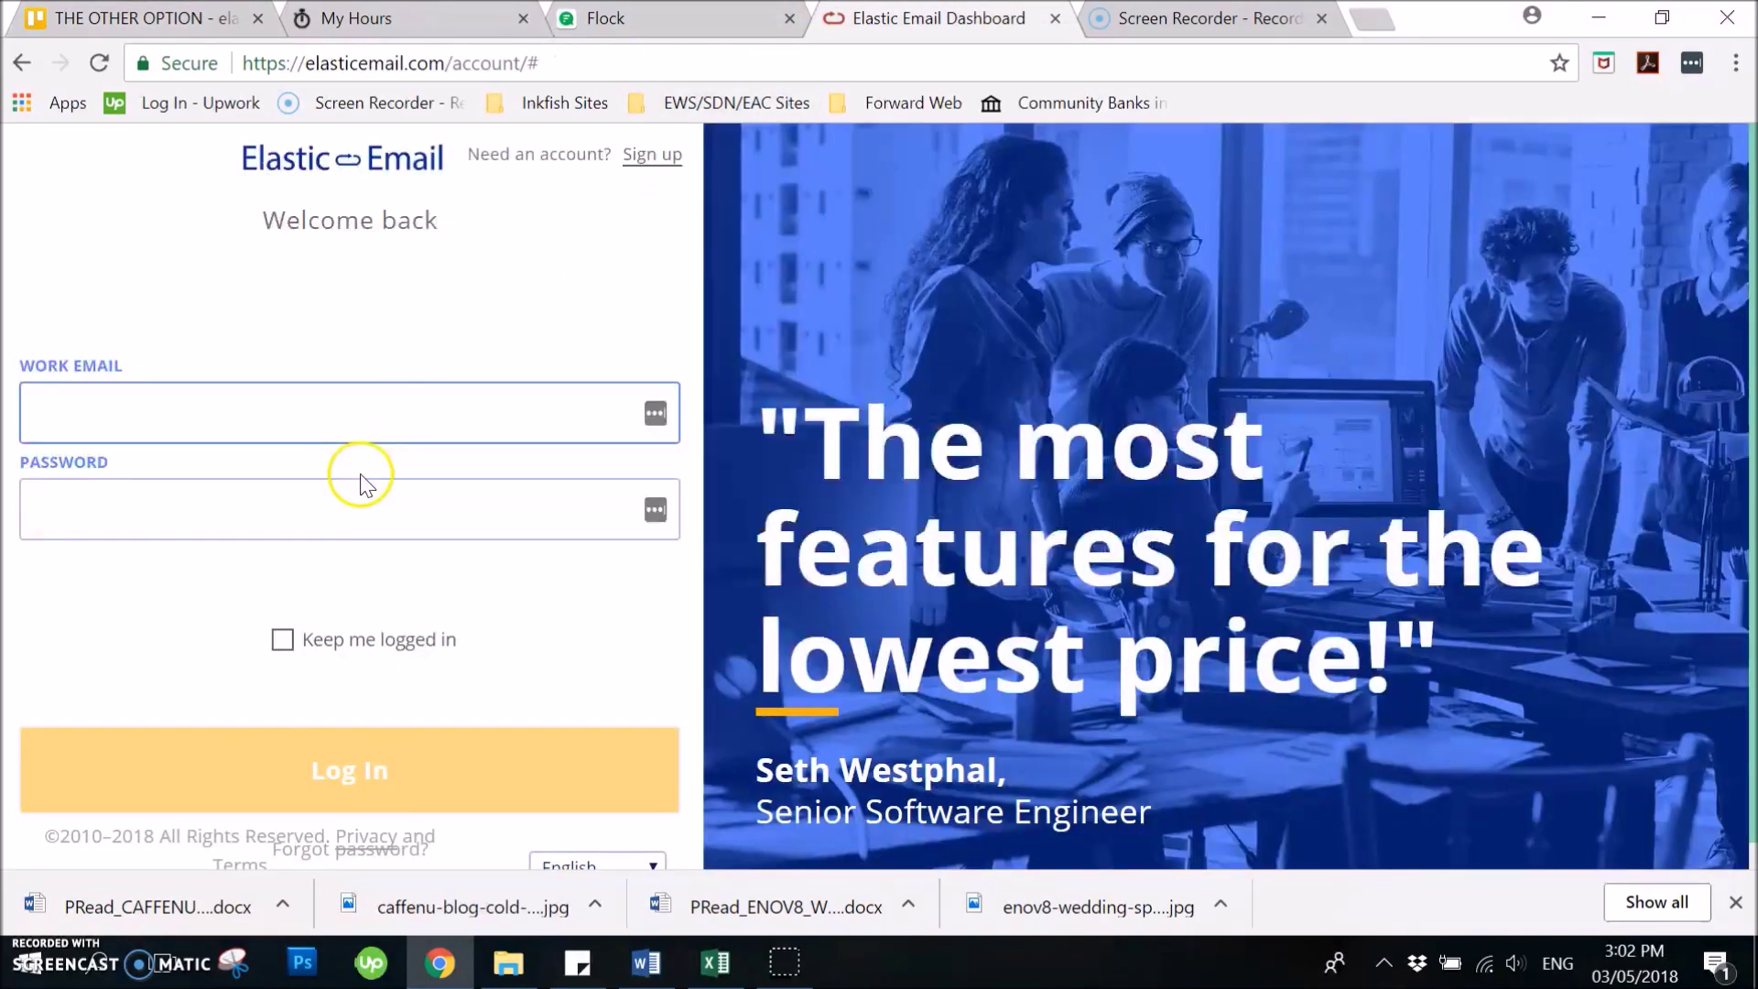
left_click(385, 415)
key("ctrl+v")
left_click(385, 502)
- Copy the account password from the card into the sign-in form and sign in
left_click(146, 18)
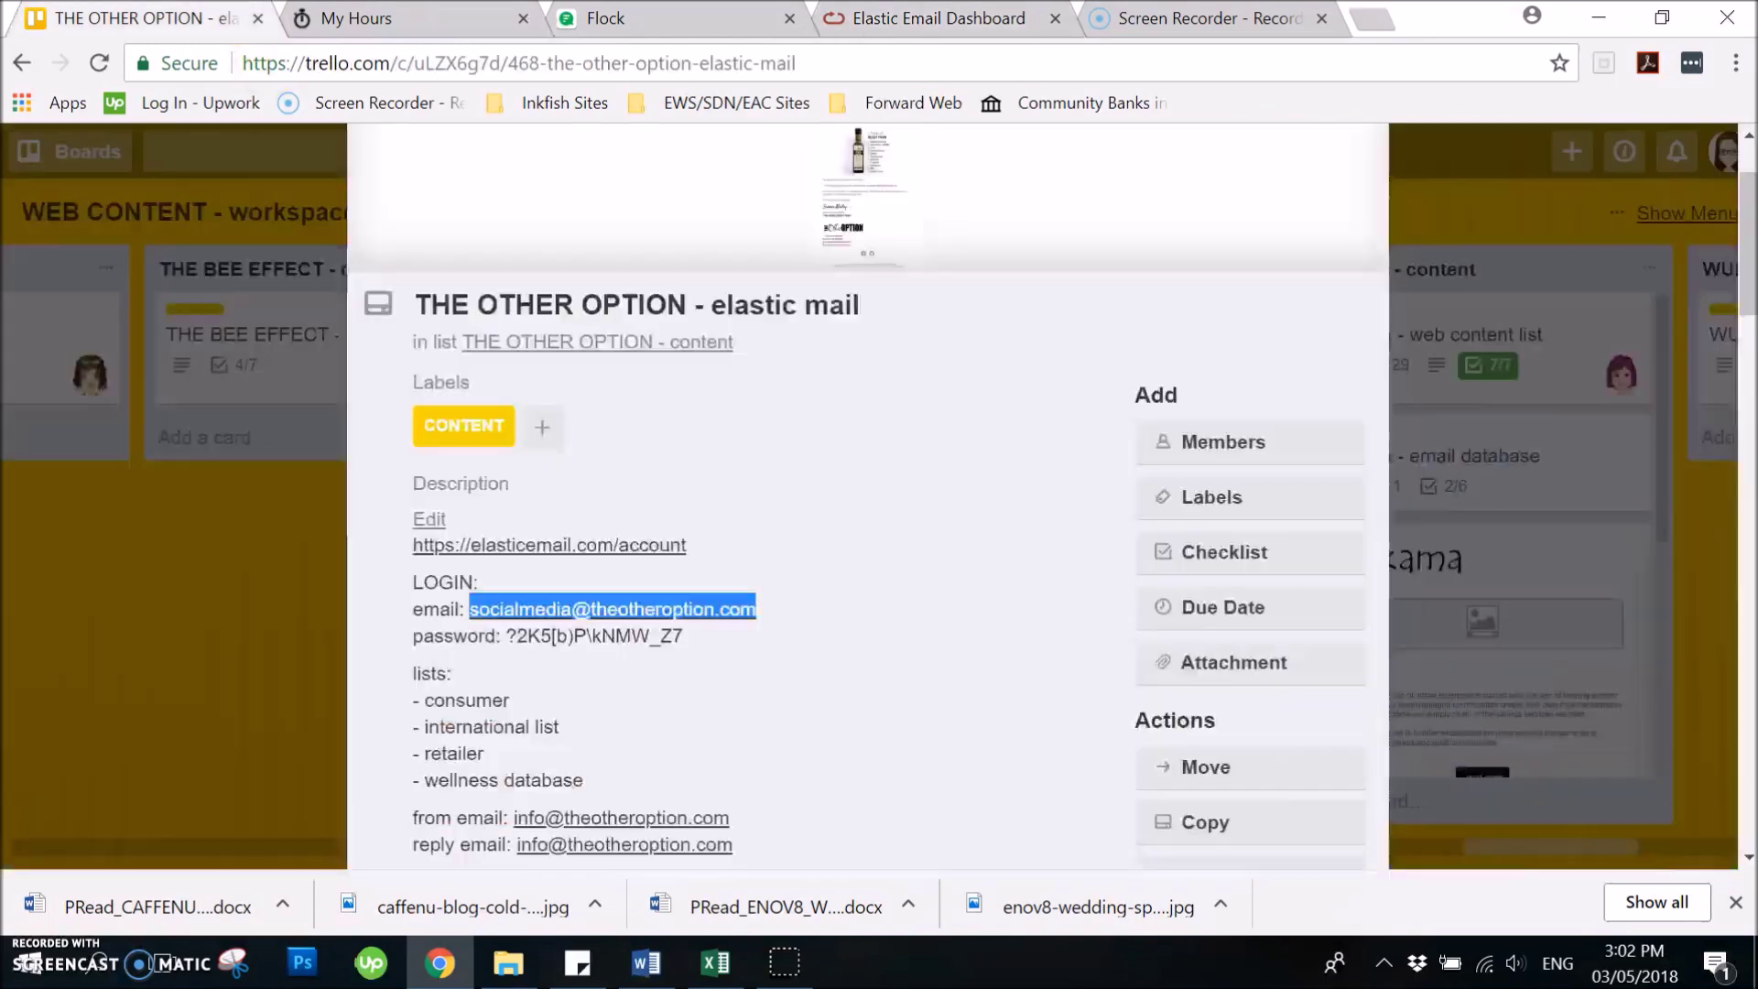
left_click_drag(683, 636, 521, 643)
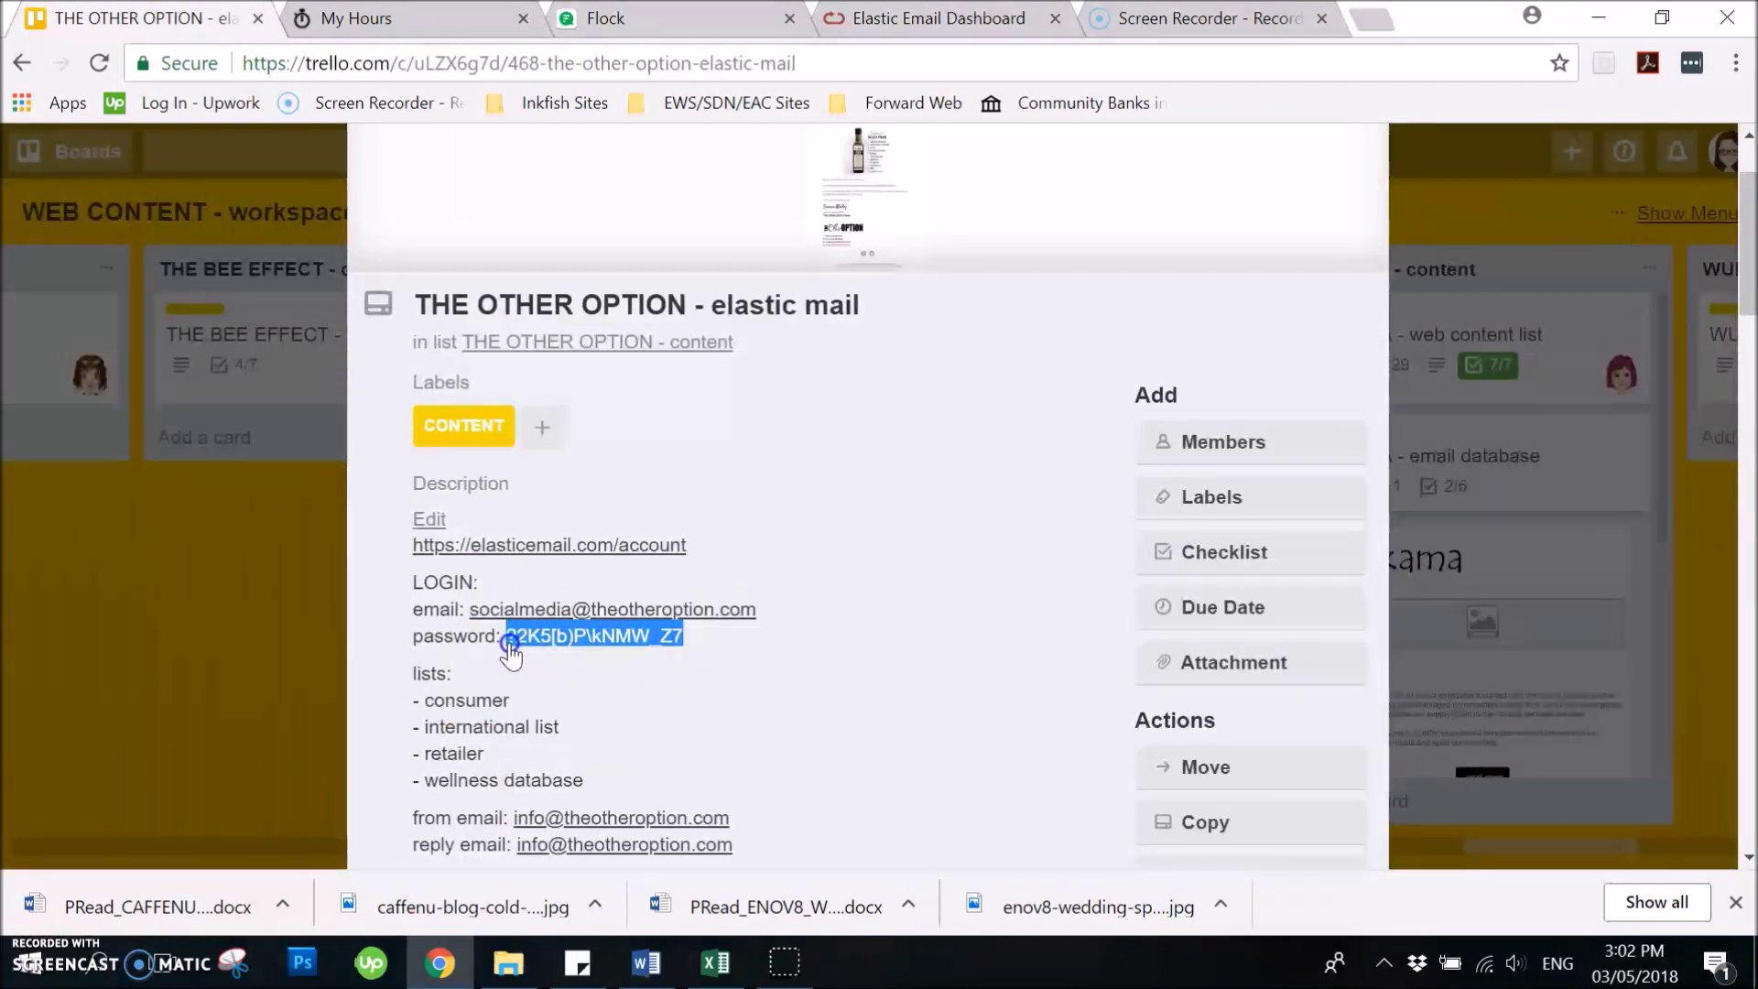
key("ctrl+c")
key("ctrl+4")
key("ctrl+v")
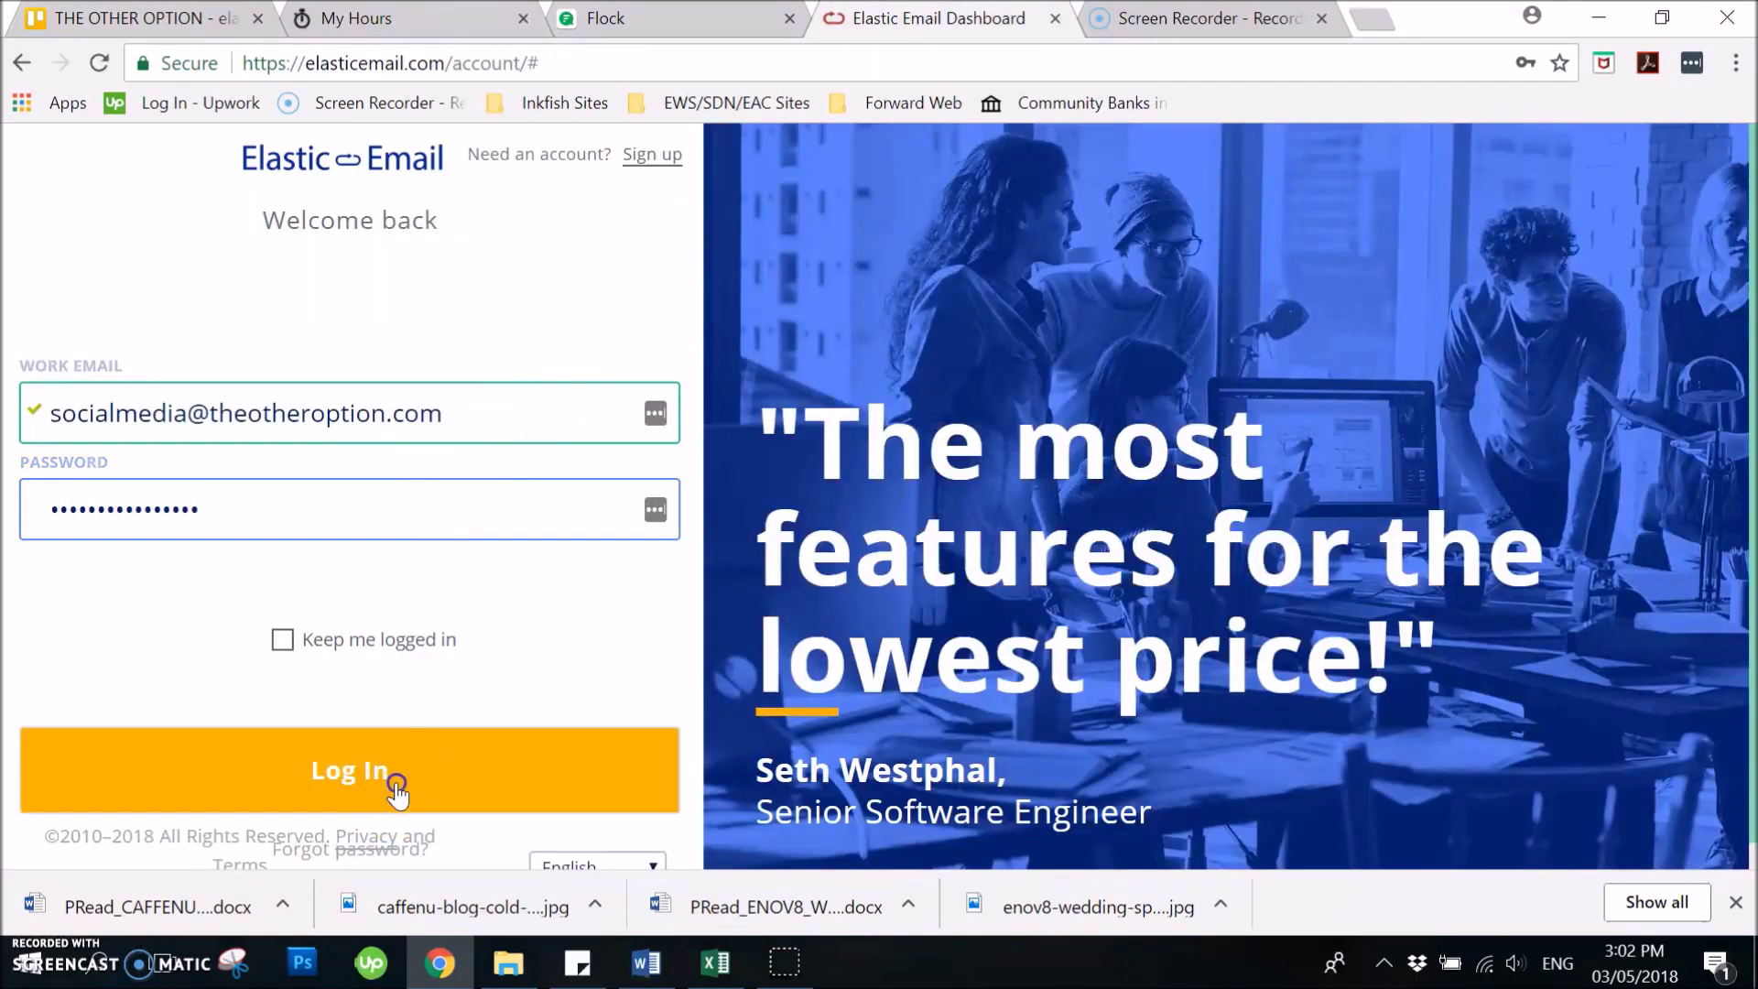
left_click(396, 786)
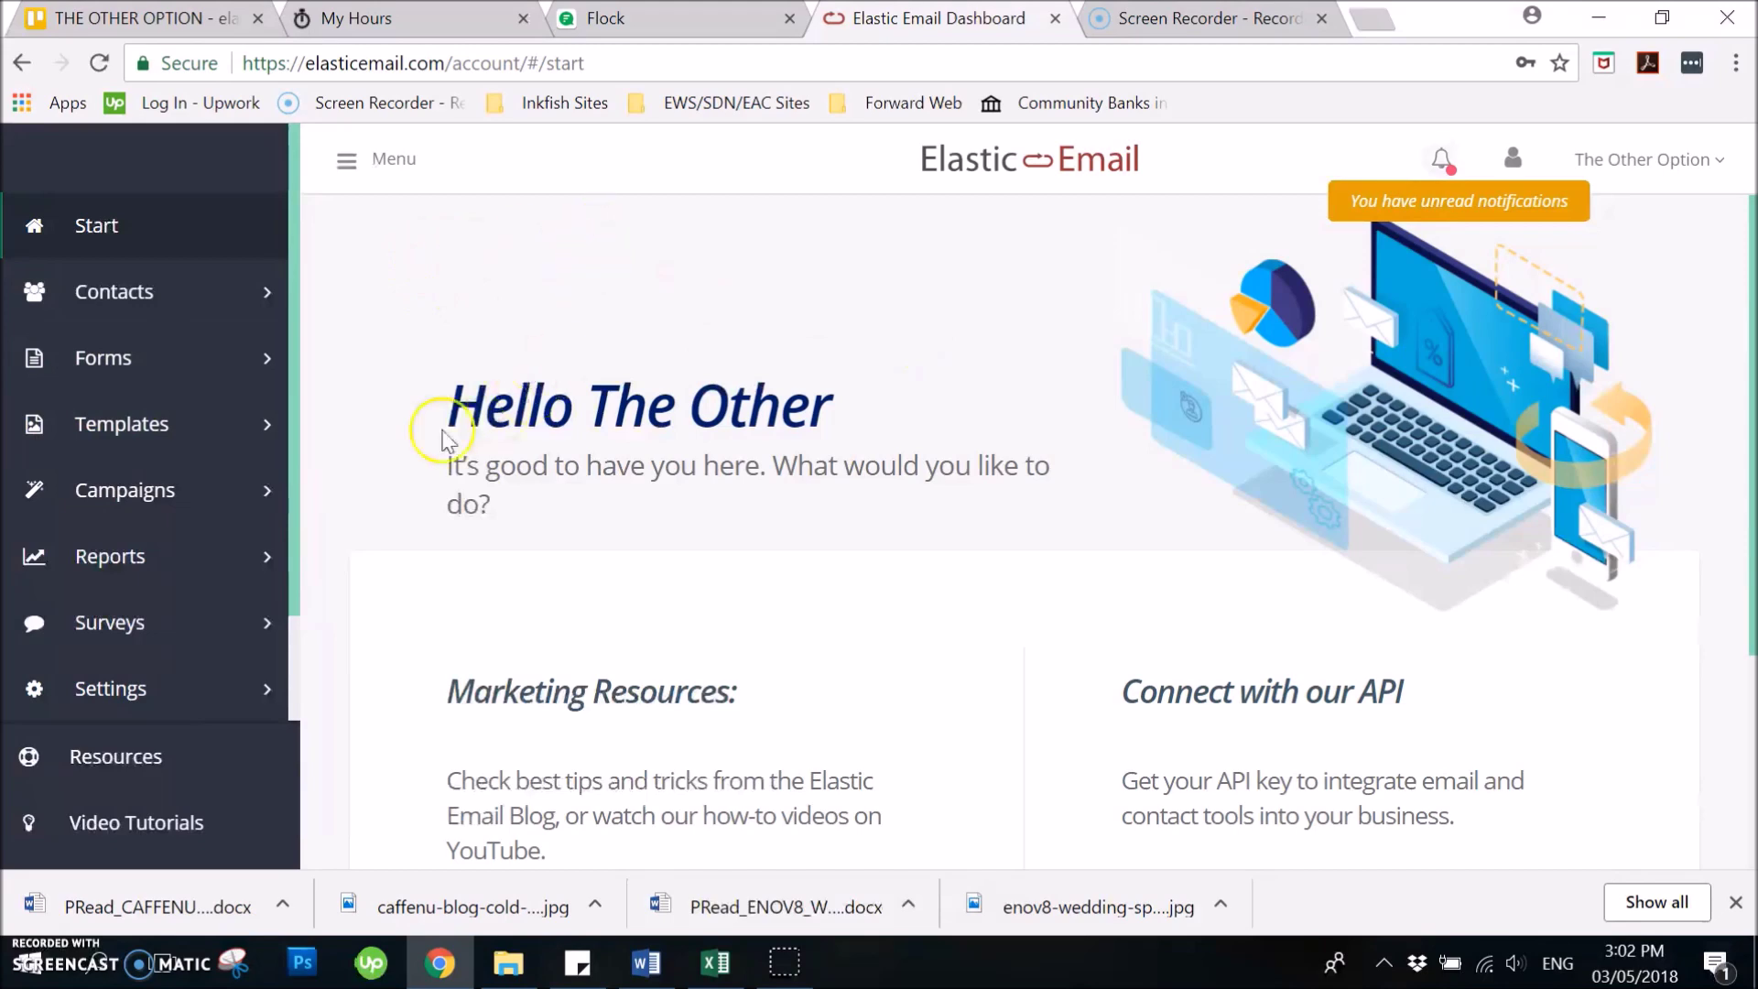
- Review the Regular and Draft campaign lists, then start a new campaign to All Contacts
left_click(122, 499)
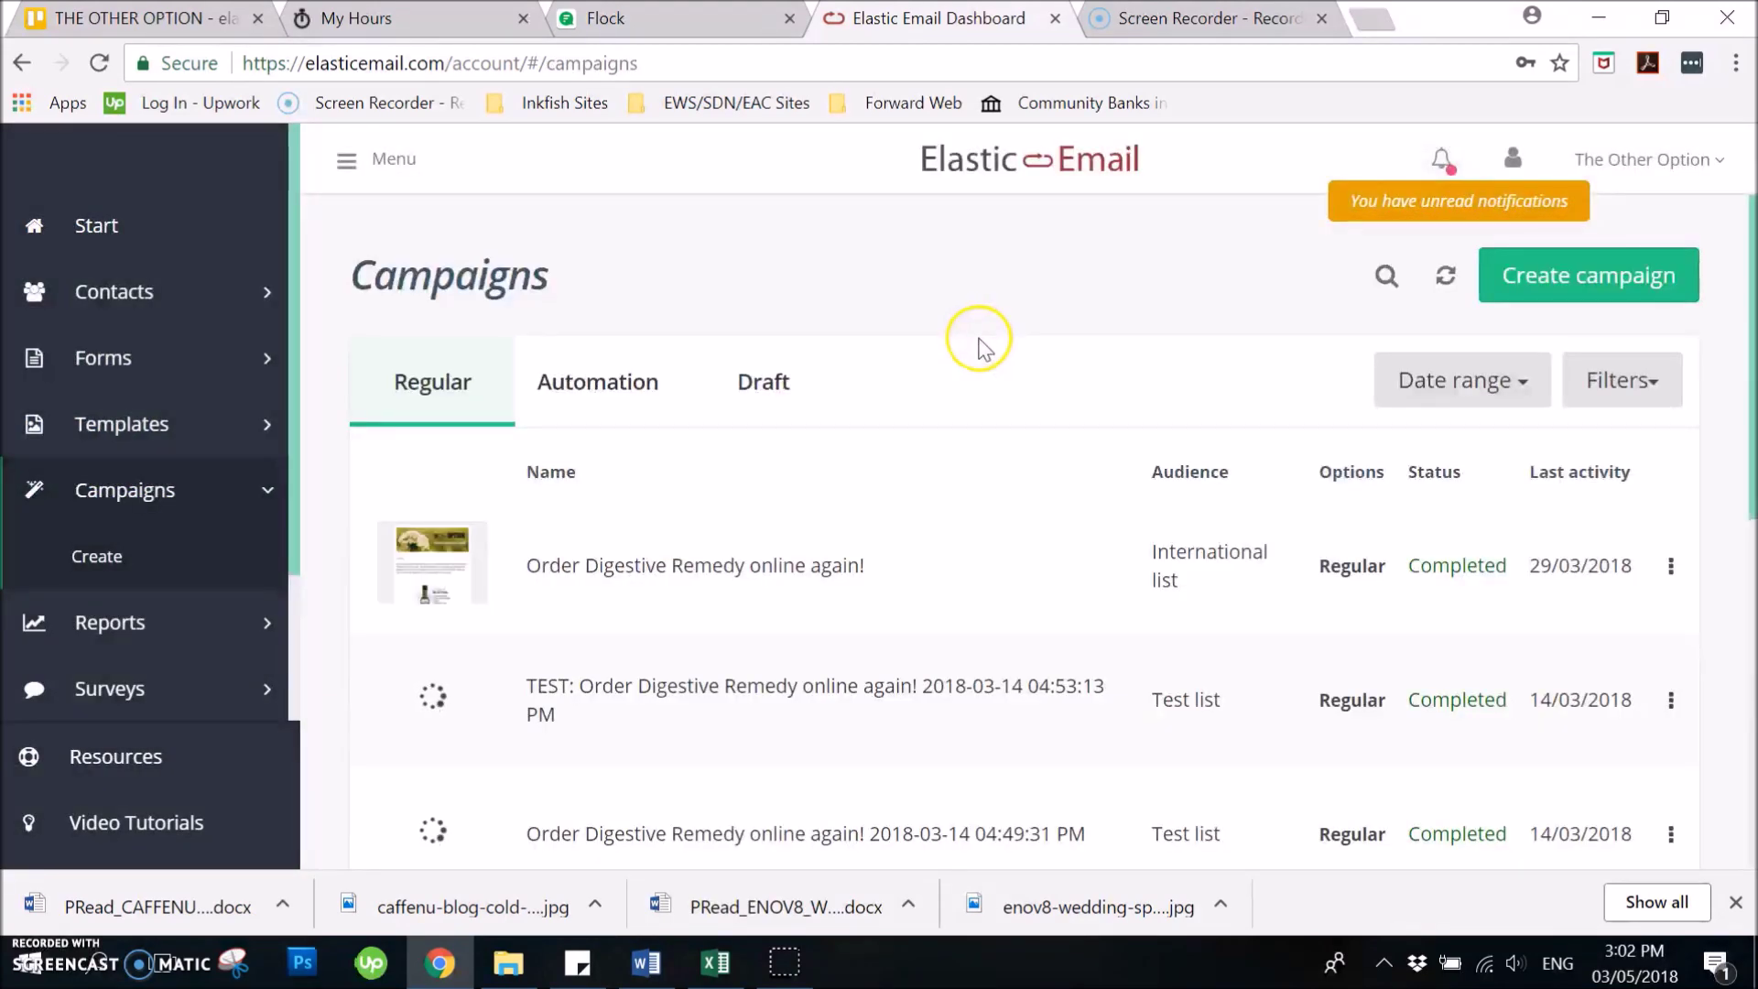
scroll(782, 561, "down", 3)
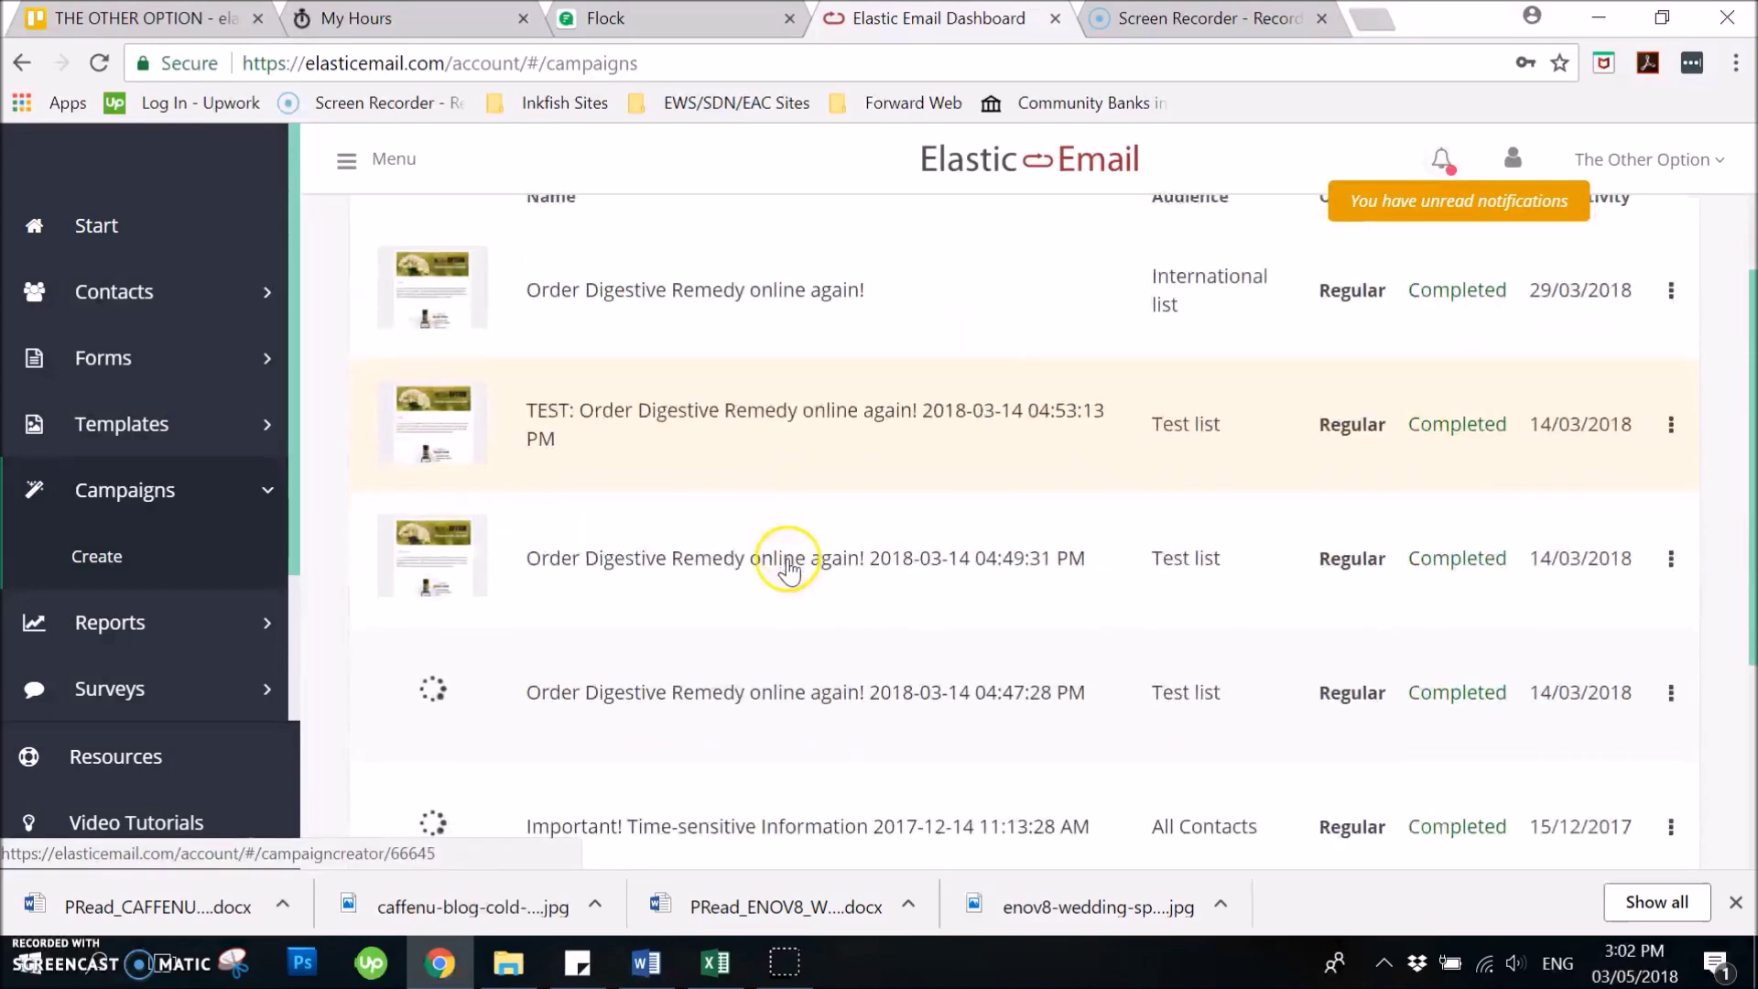
scroll(874, 605, "up", 2)
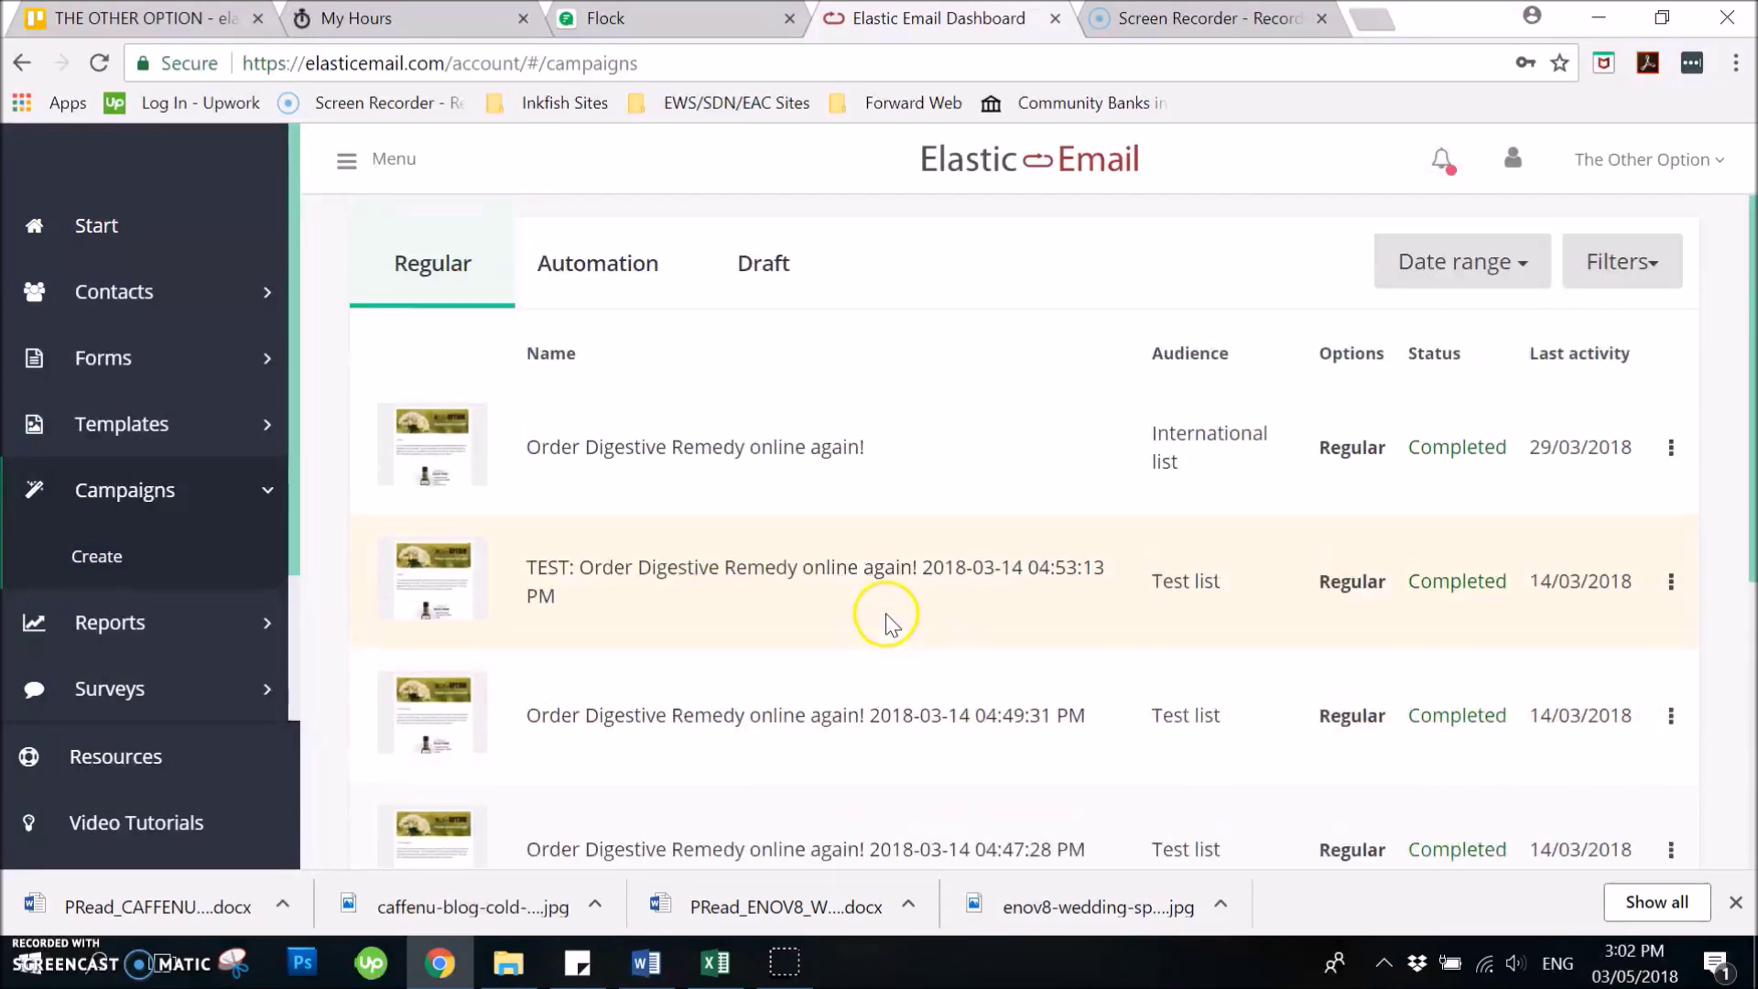
scroll(886, 622, "up", 2)
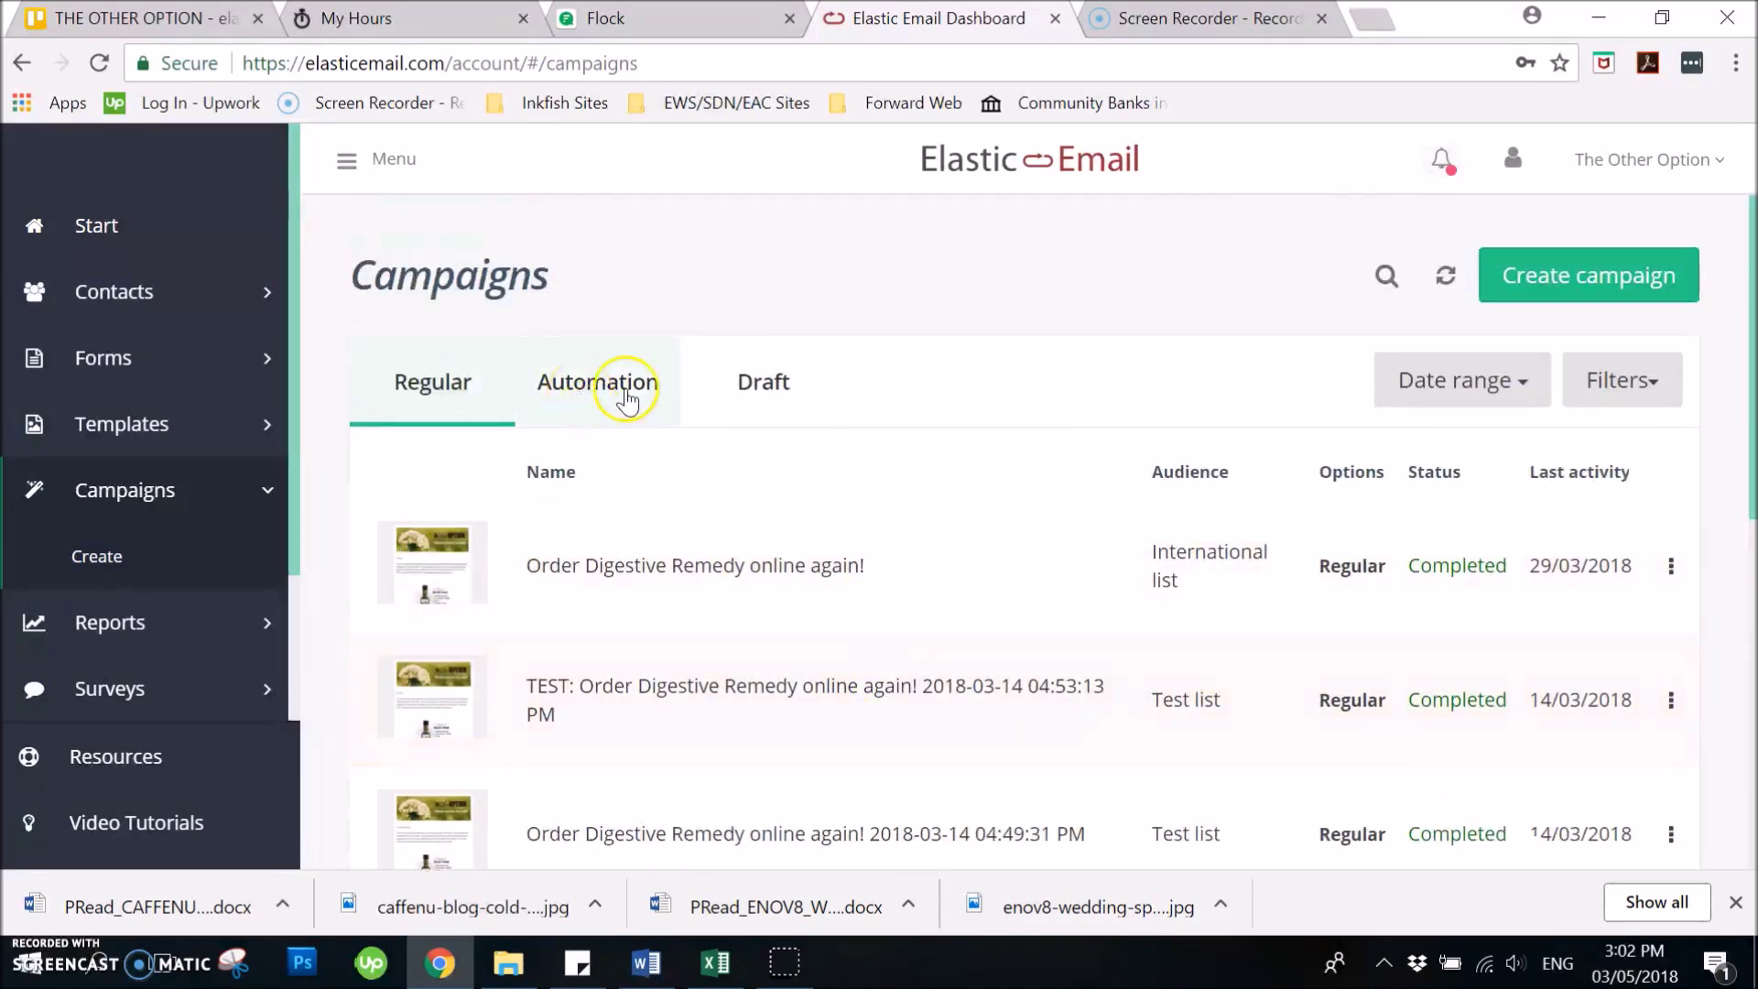
left_click(765, 388)
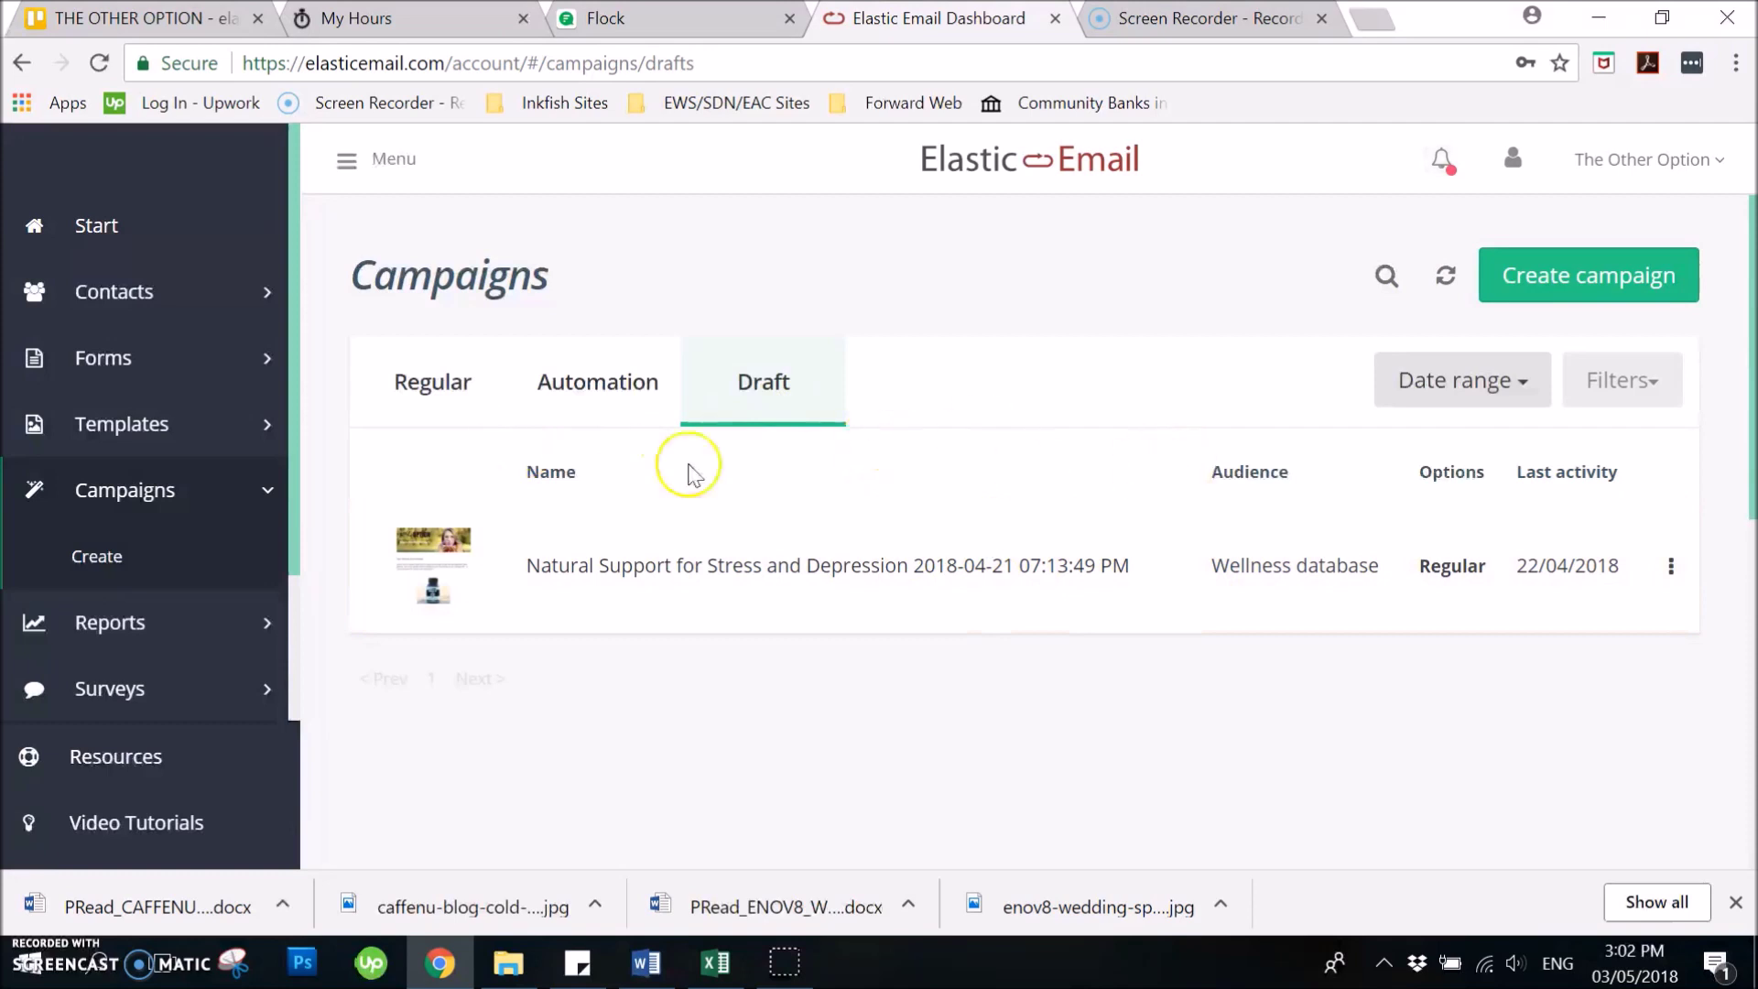
left_click(412, 392)
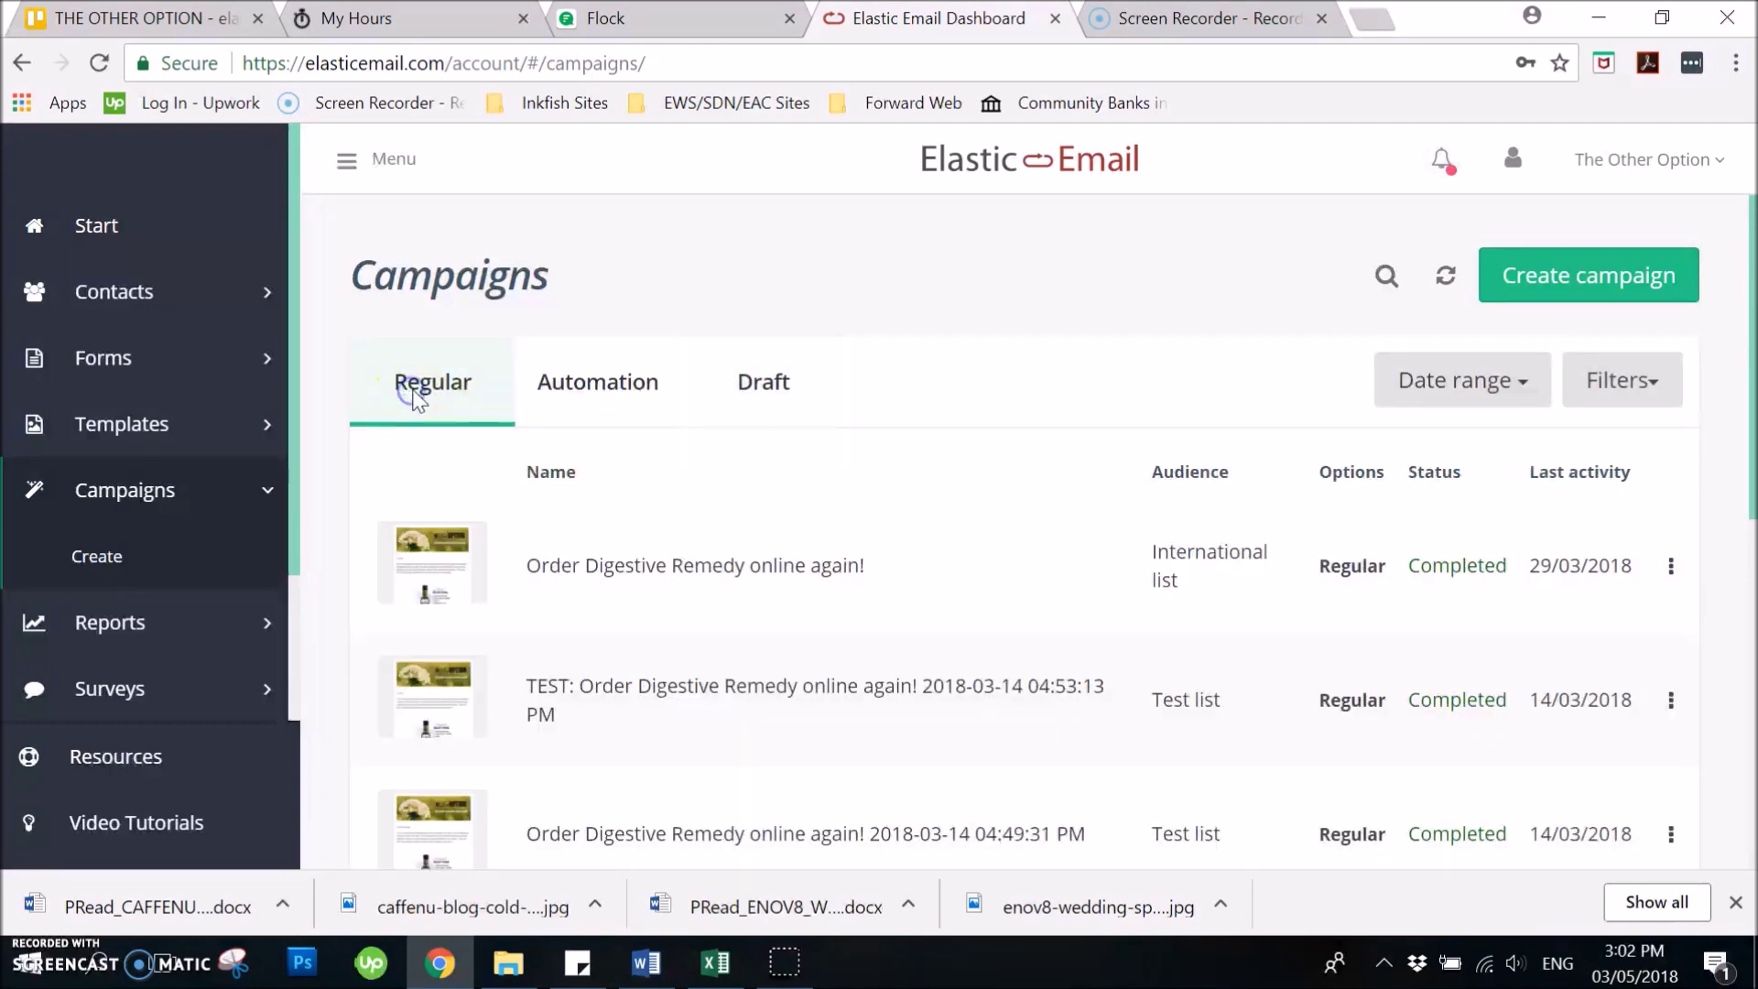
left_click(1598, 310)
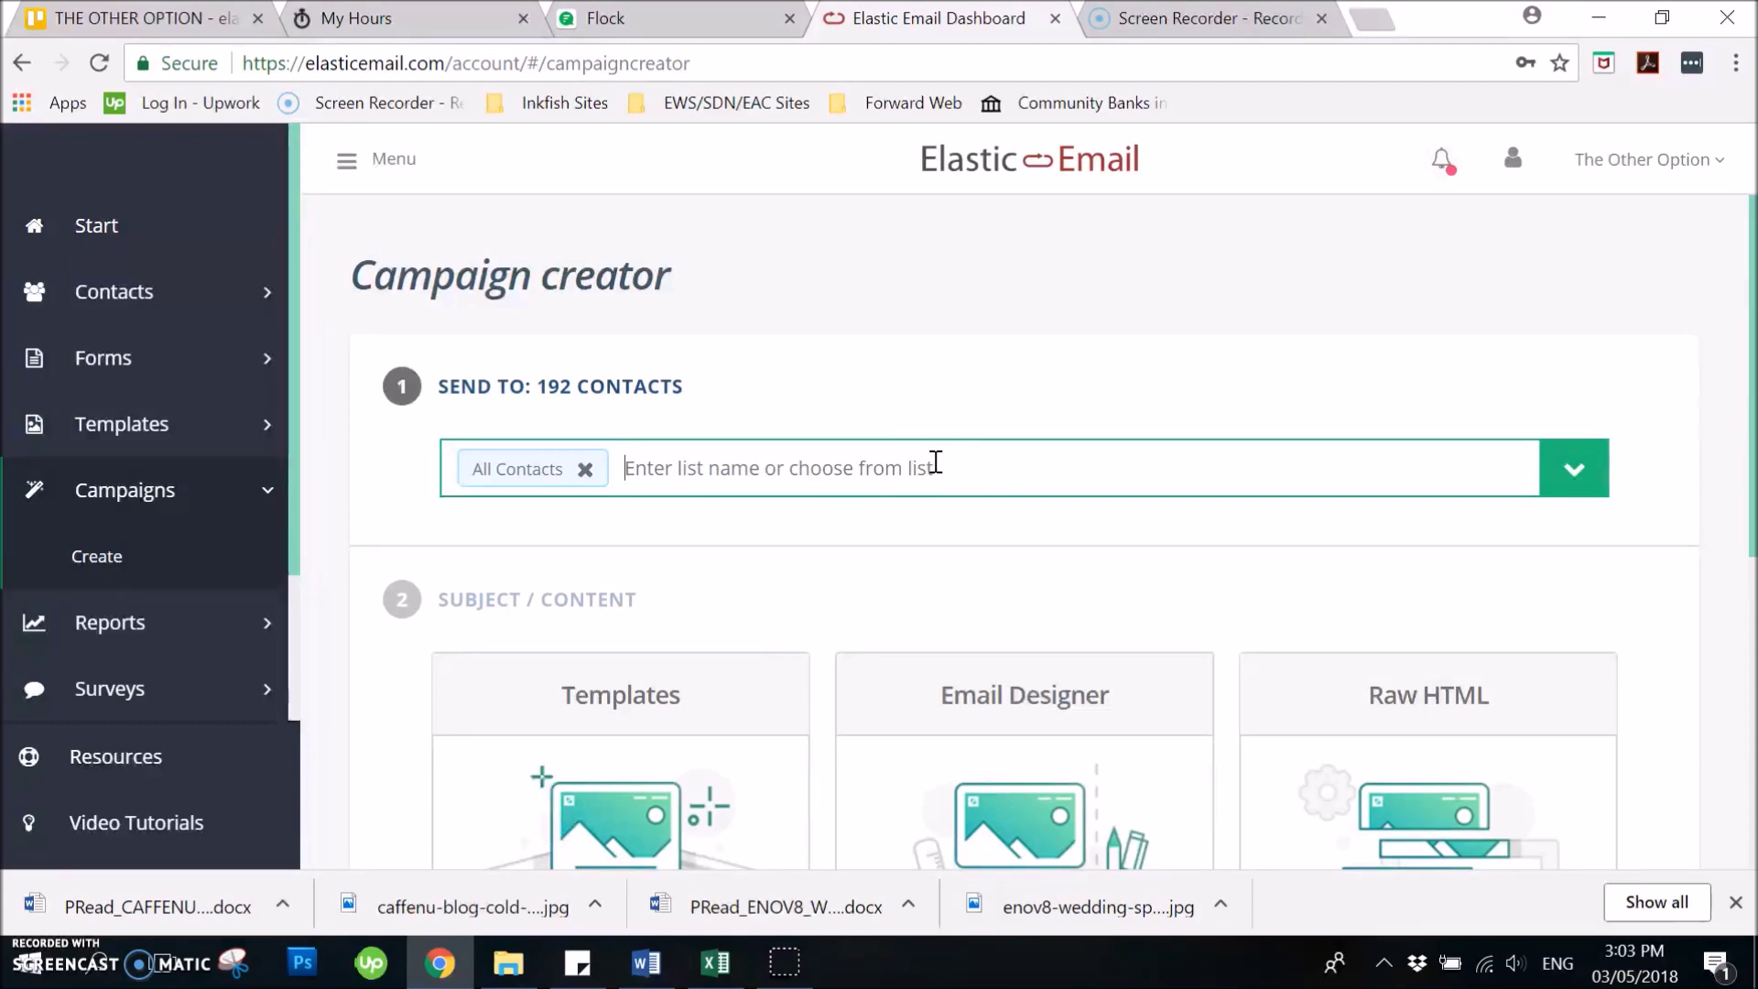
- Choose Templates as the content source in the Campaign creator's Subject / Content section
scroll(1133, 432, "down", 3)
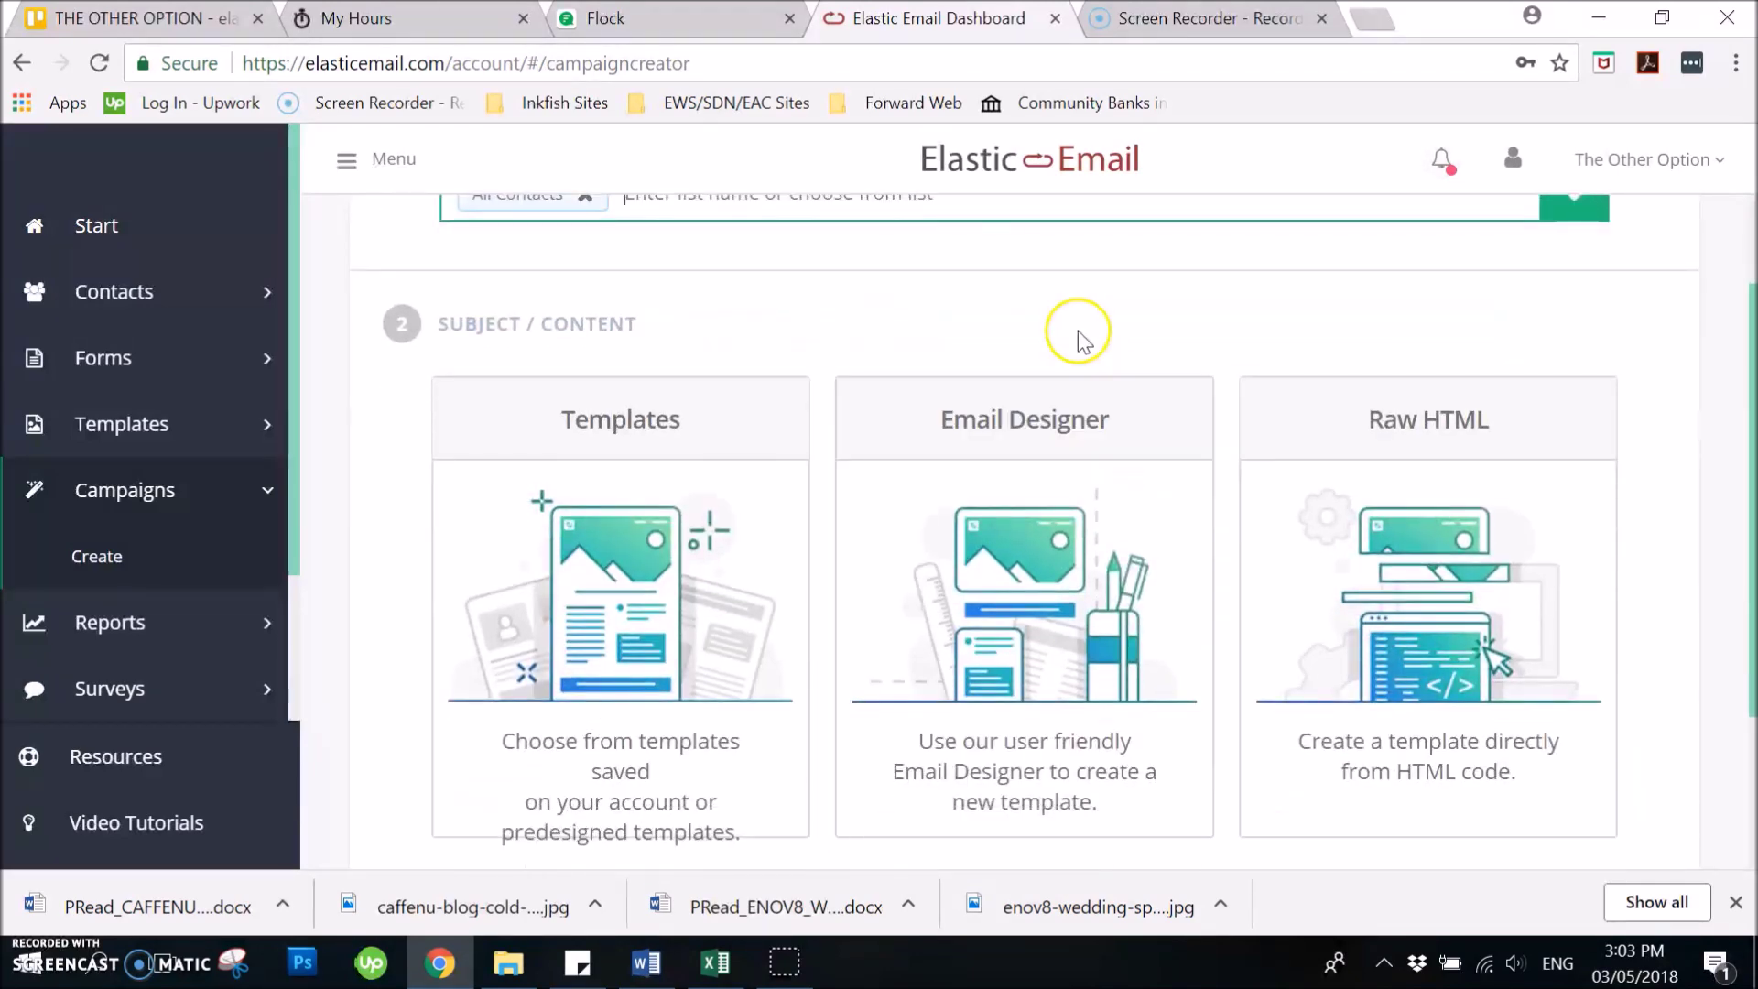
scroll(1052, 329, "up", 2)
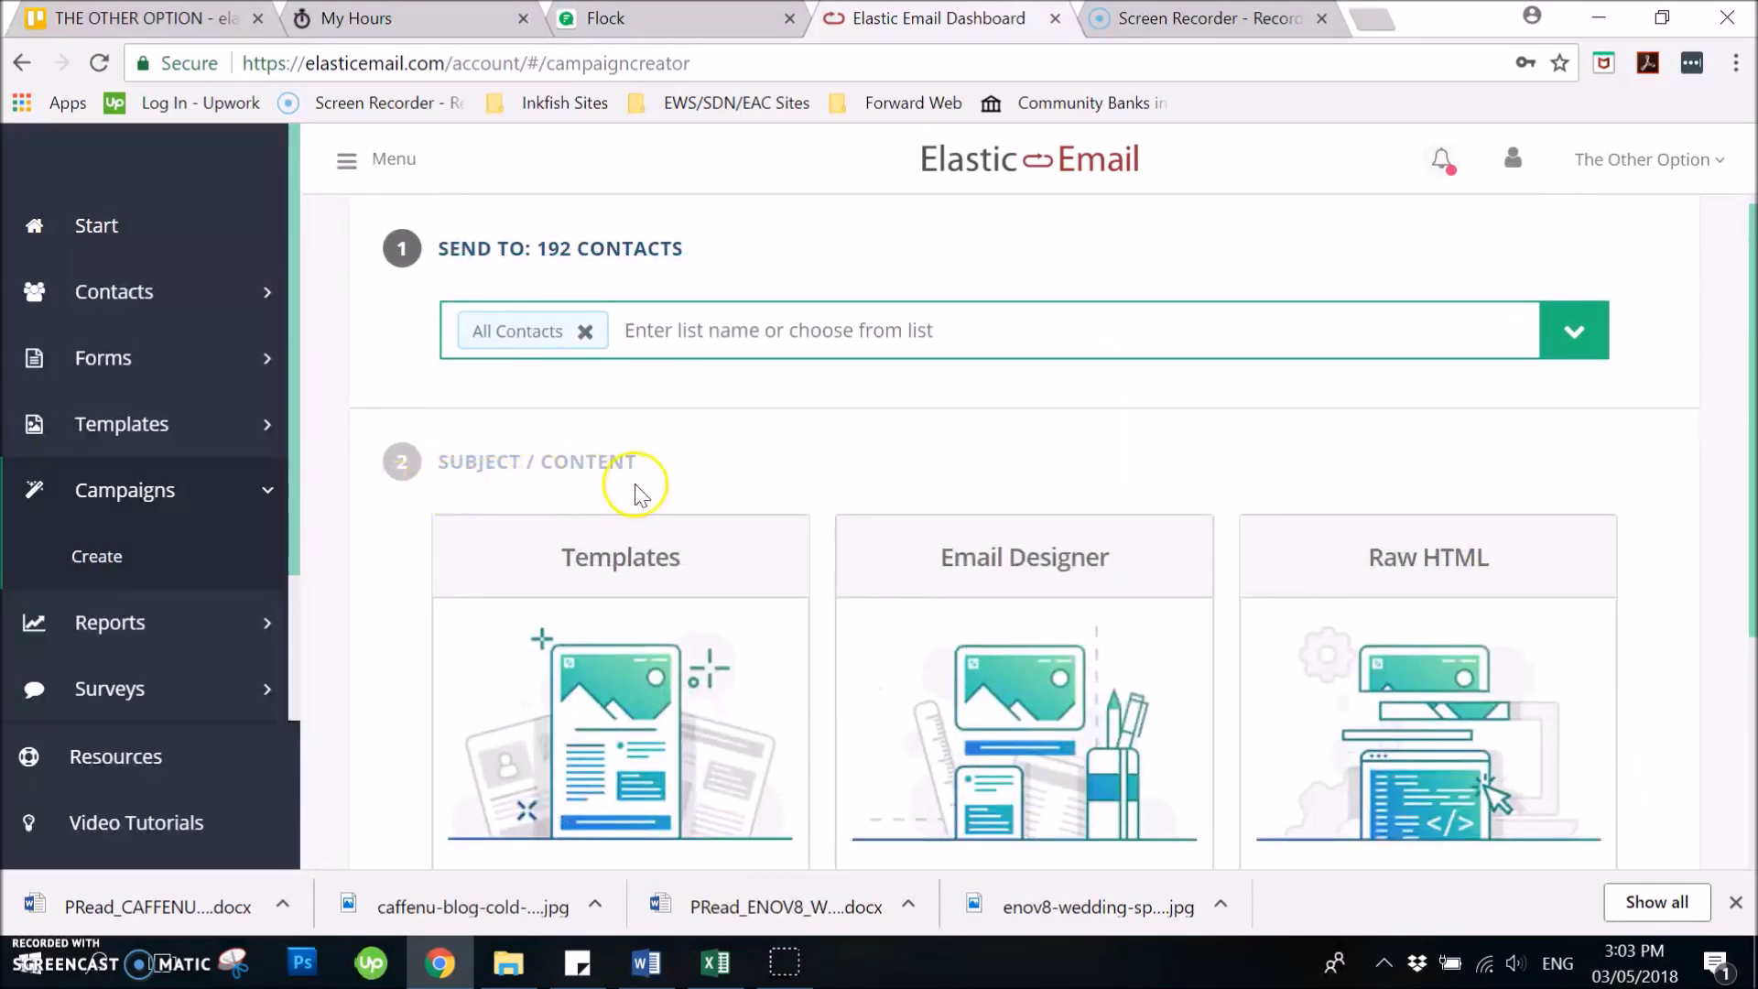
scroll(635, 485, "down", 2)
left_click(608, 453)
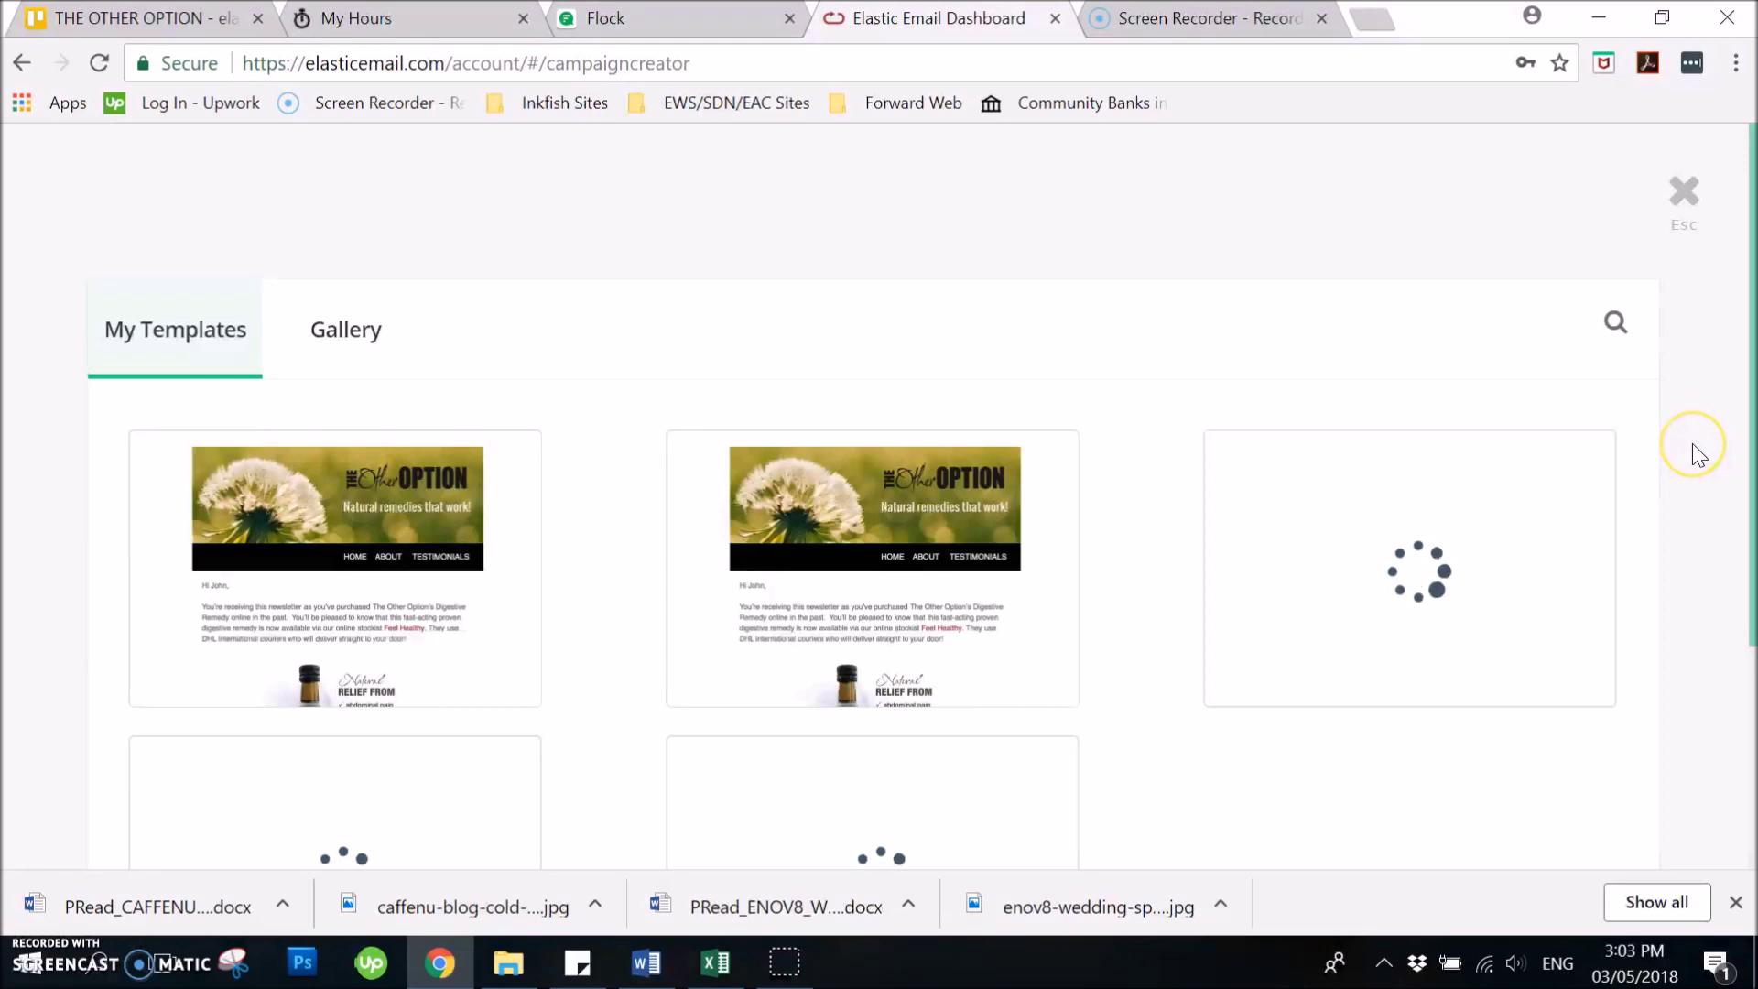
- Select The Other Option template from My Templates for editing
scroll(1299, 366, "down", 3)
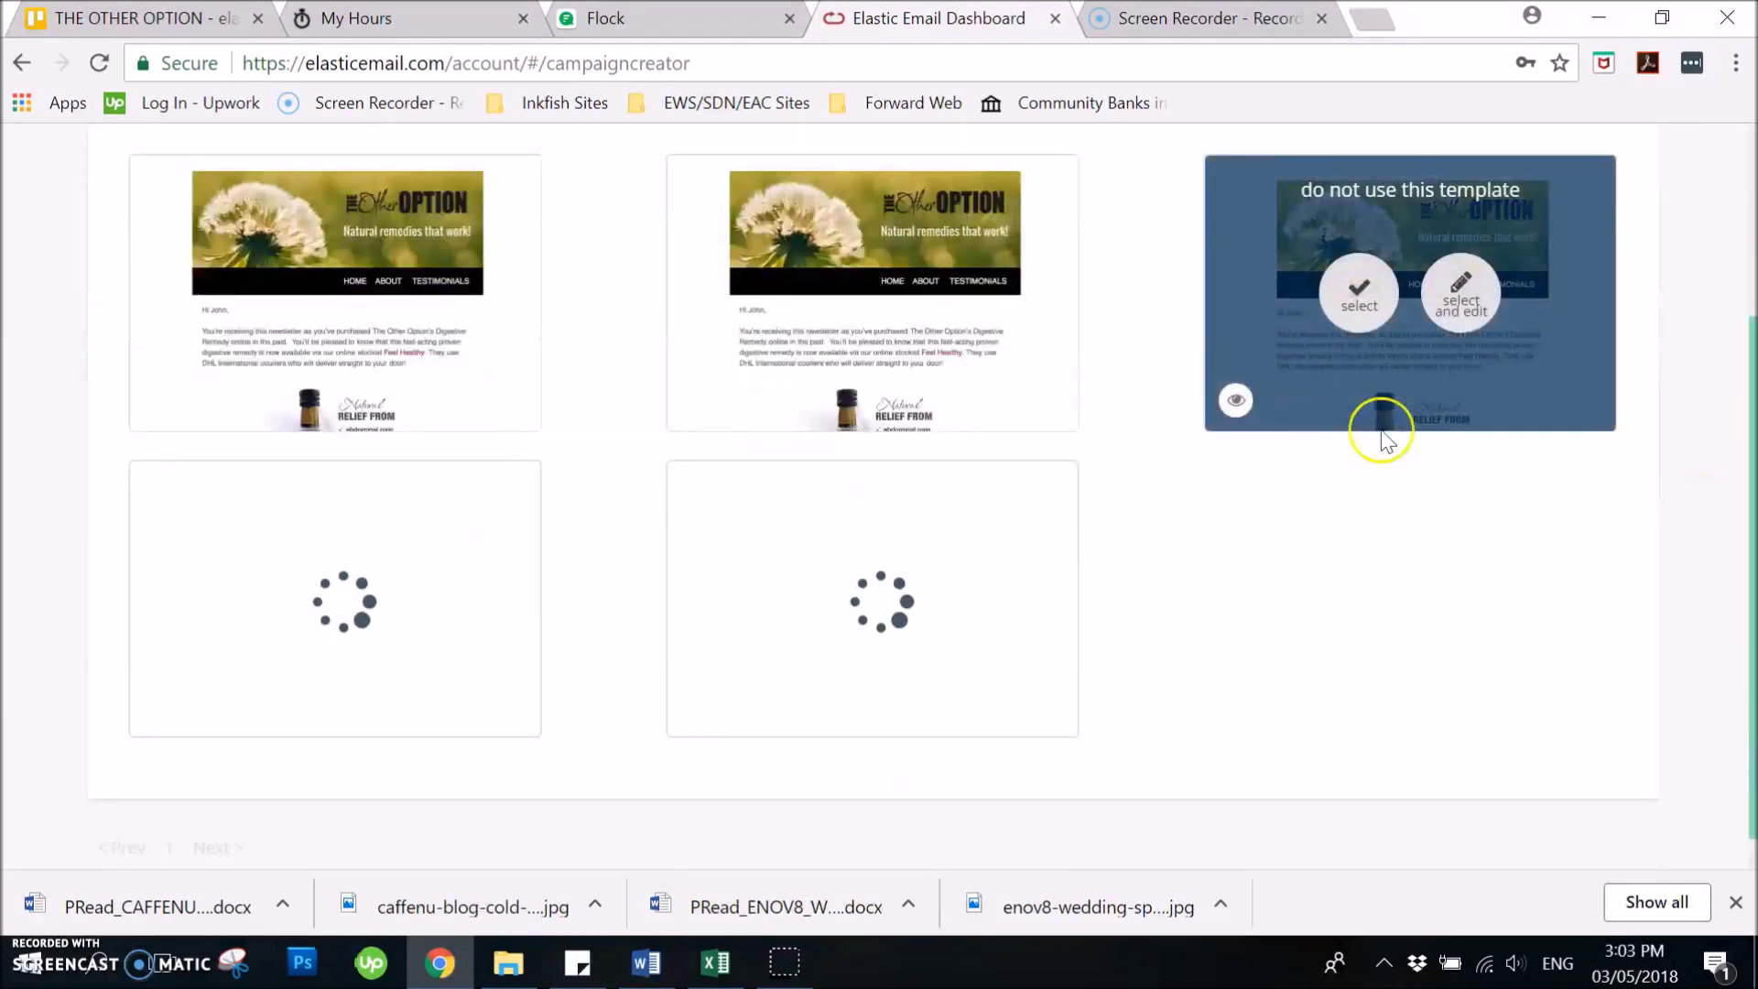
scroll(1145, 531, "up", 2)
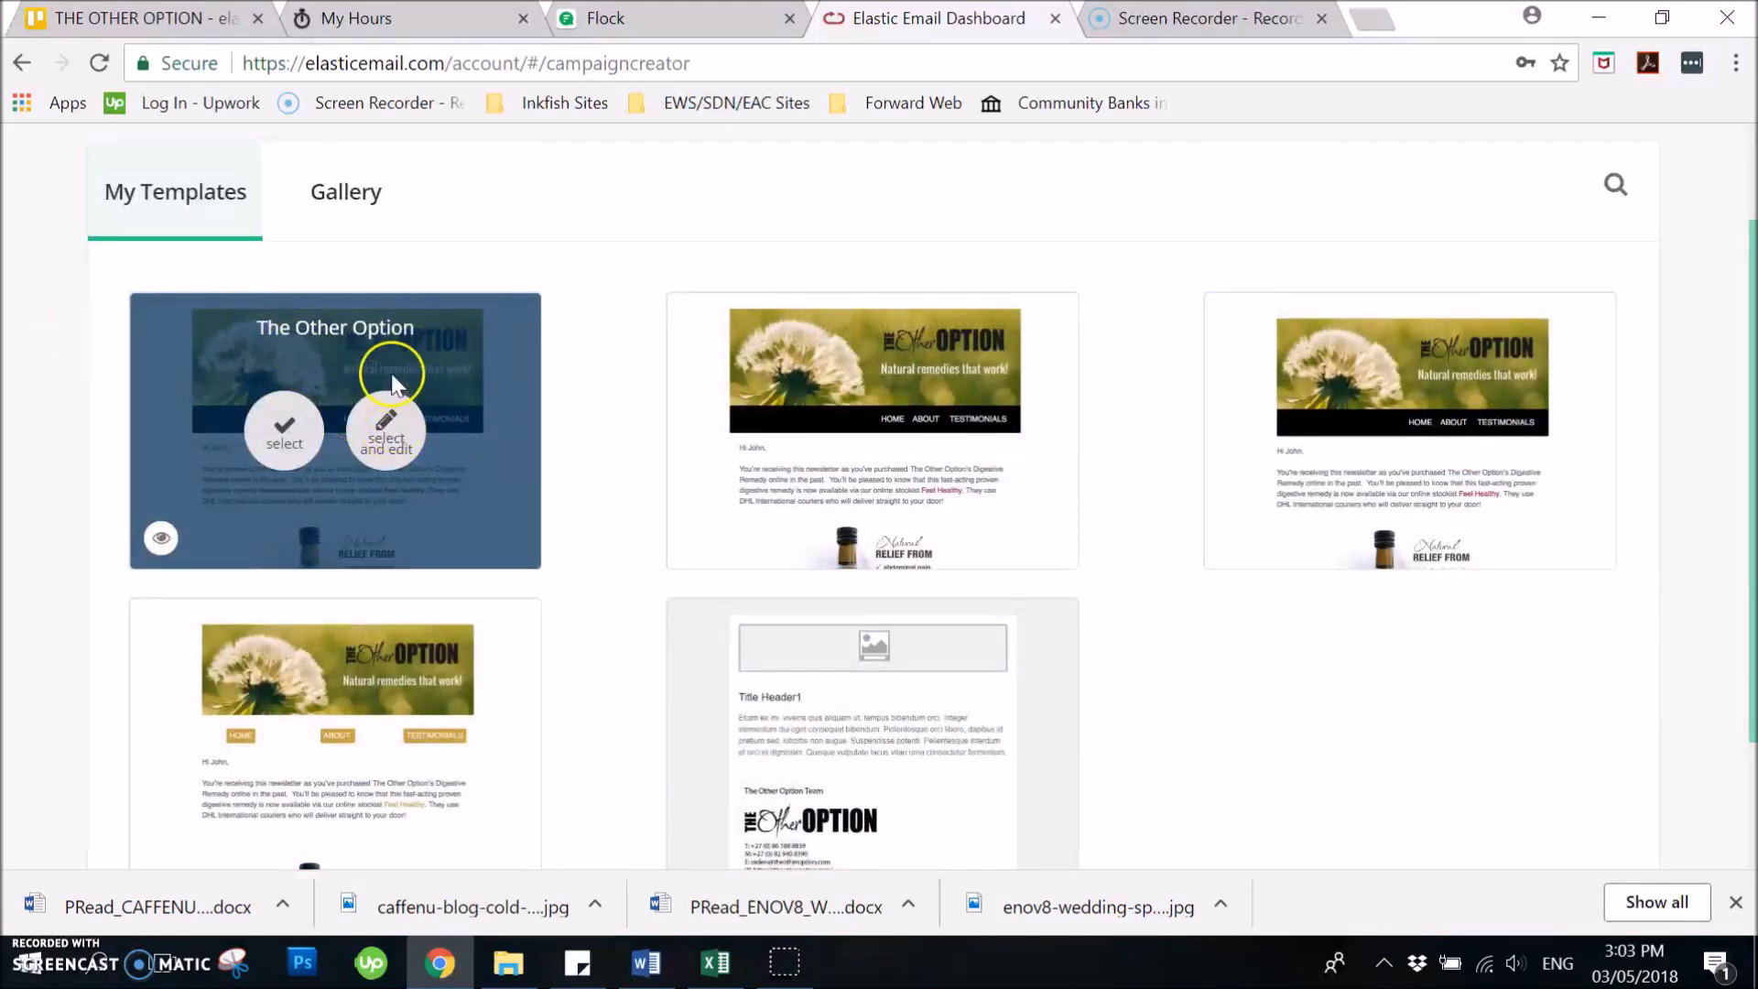
left_click(389, 439)
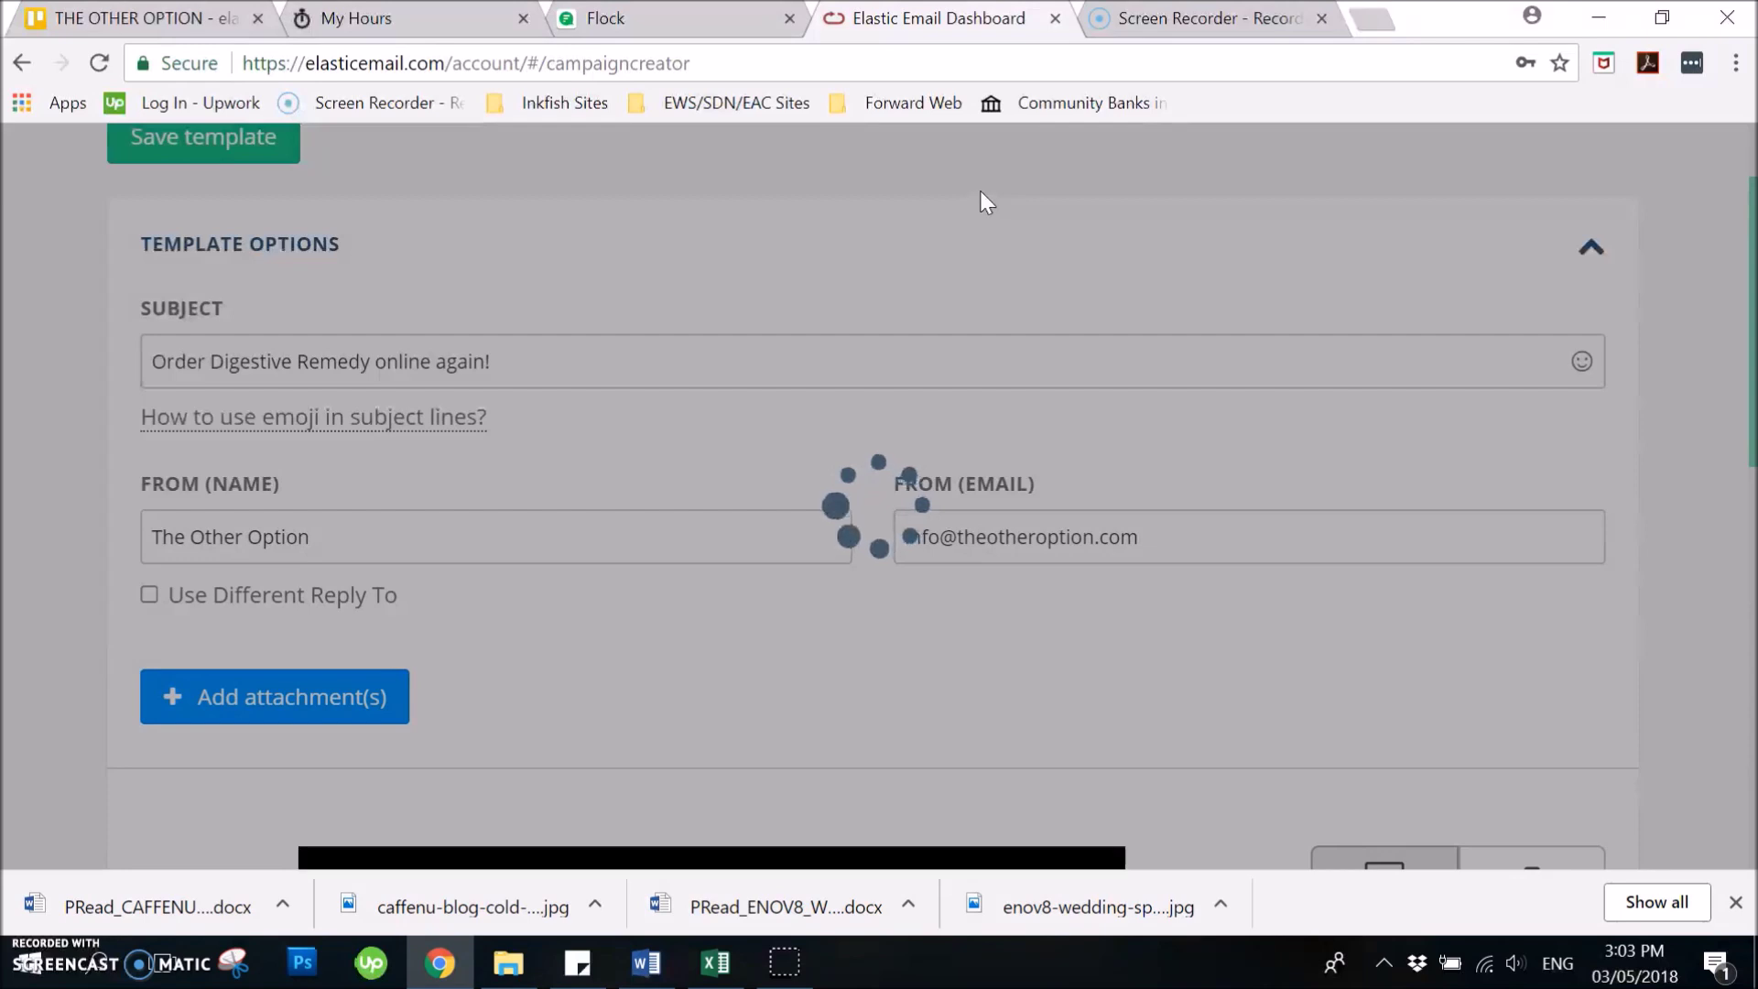
- Check the subject 'Order Digestive Remedy online again!', sender name and sender email, then reach the body
left_click(829, 255)
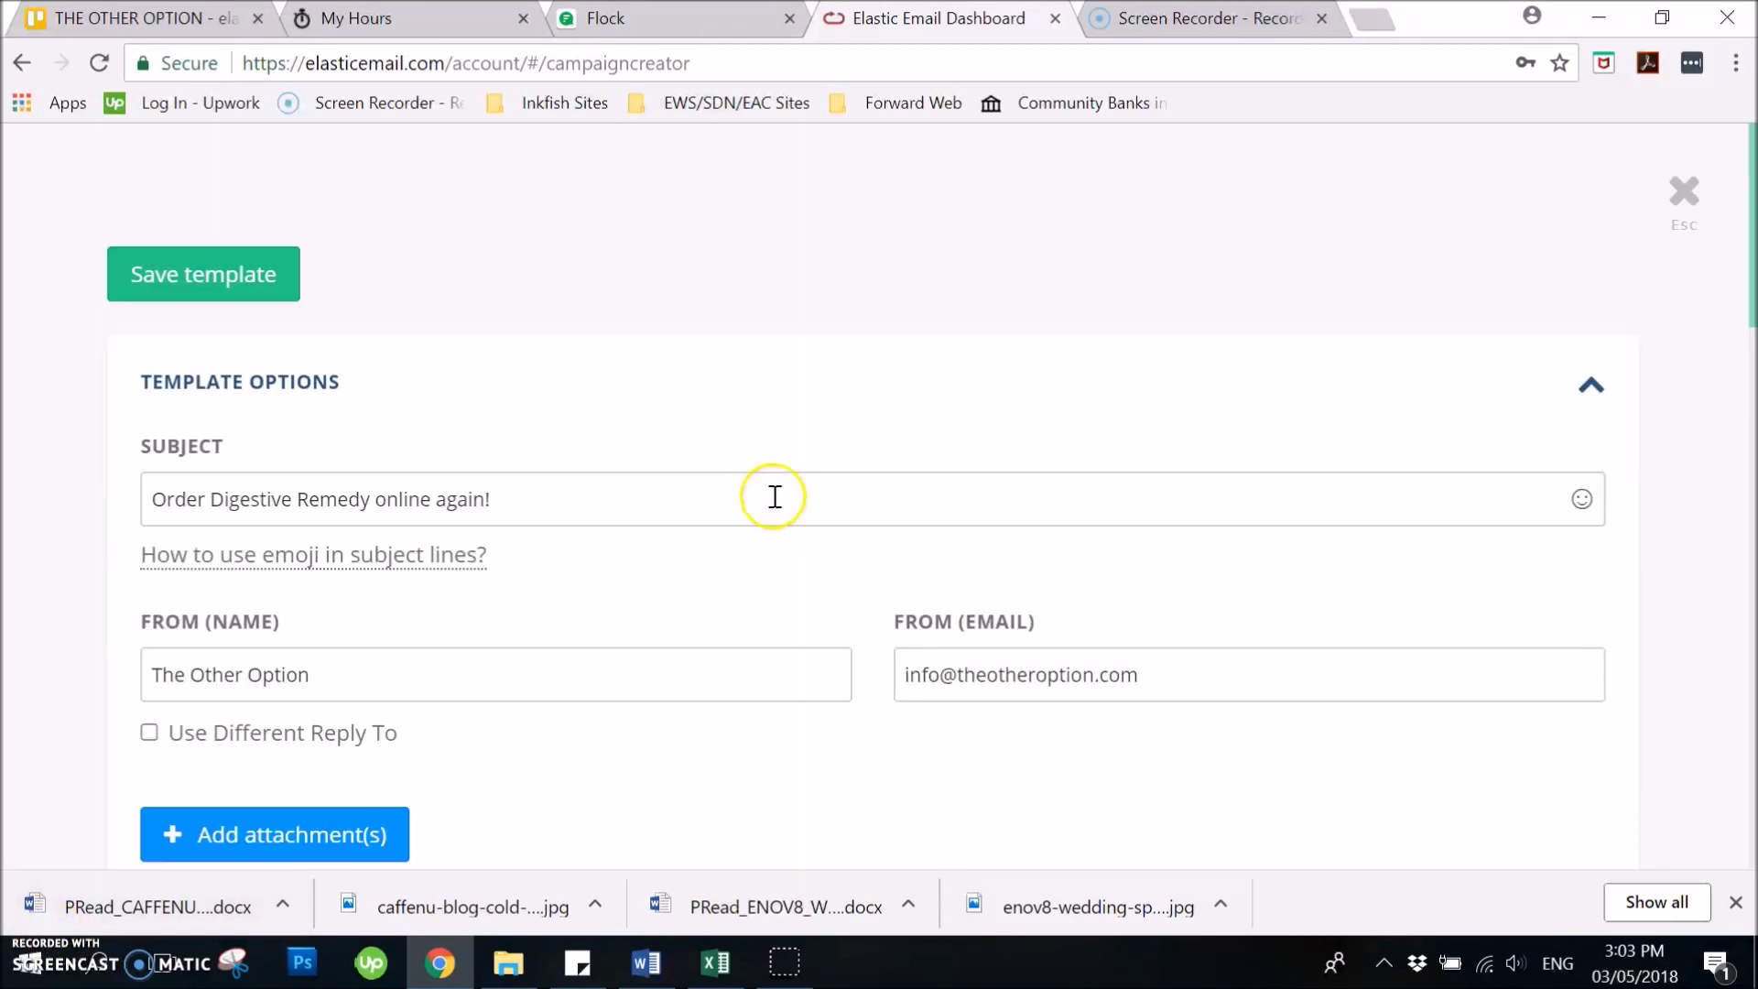
scroll(776, 493, "down", 2)
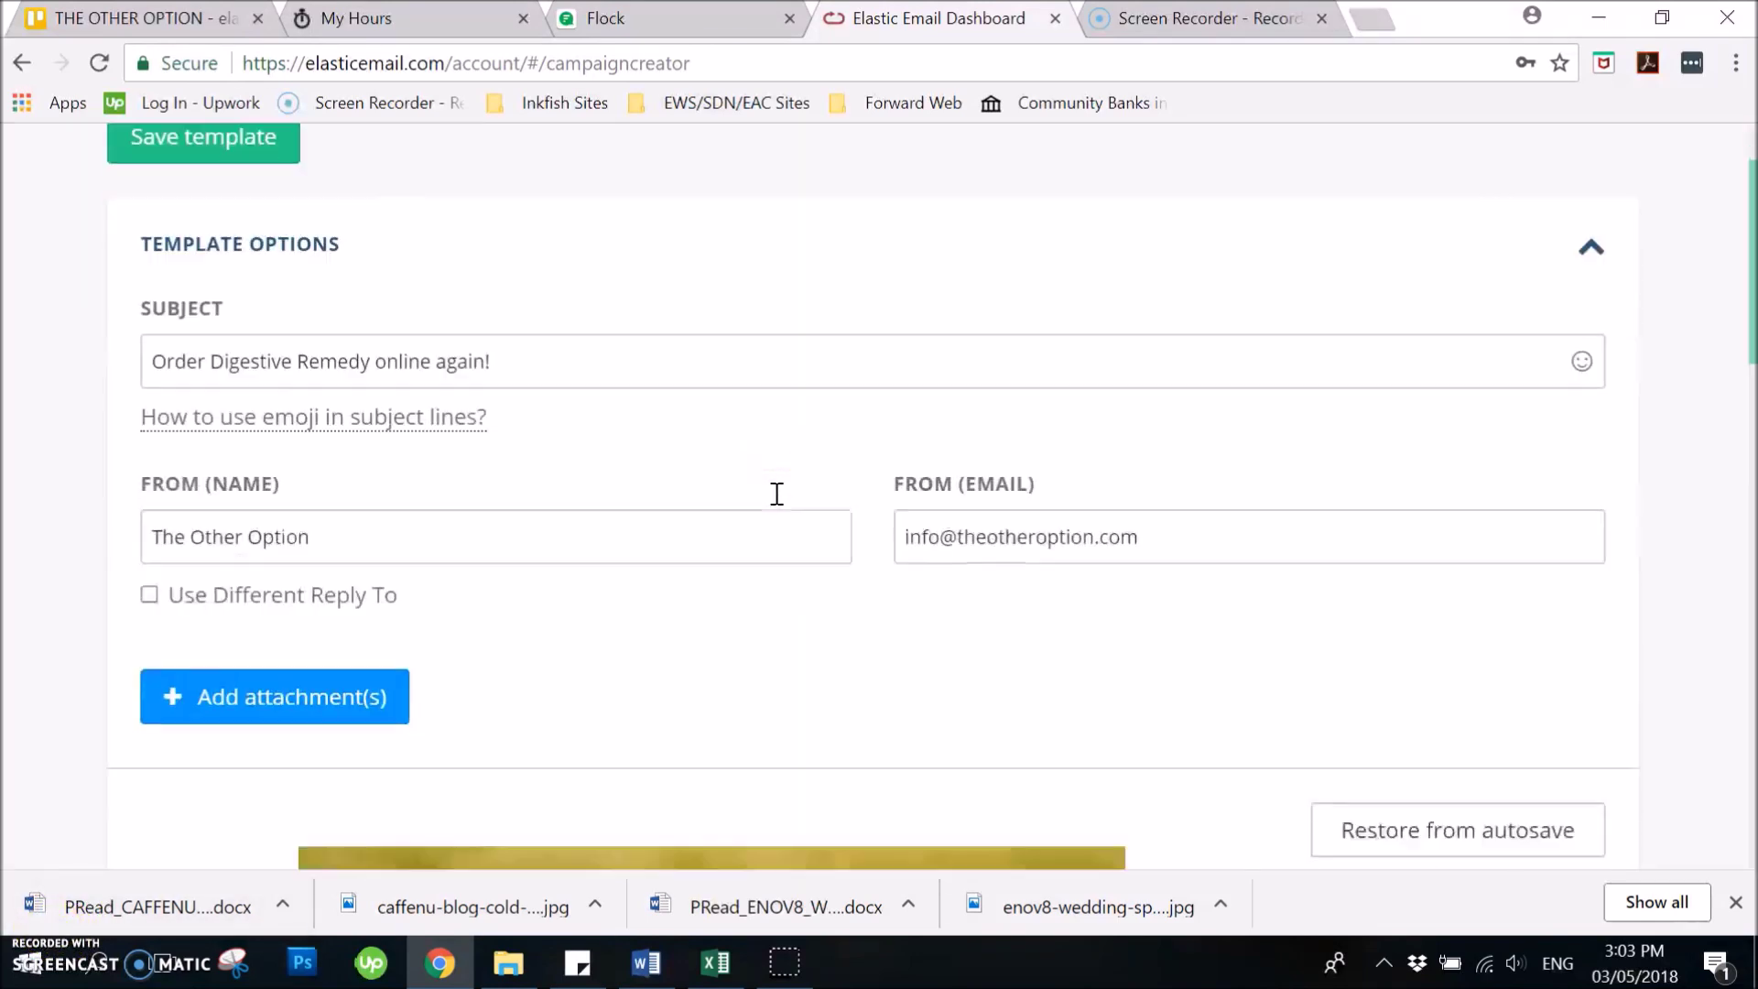
left_click(783, 371)
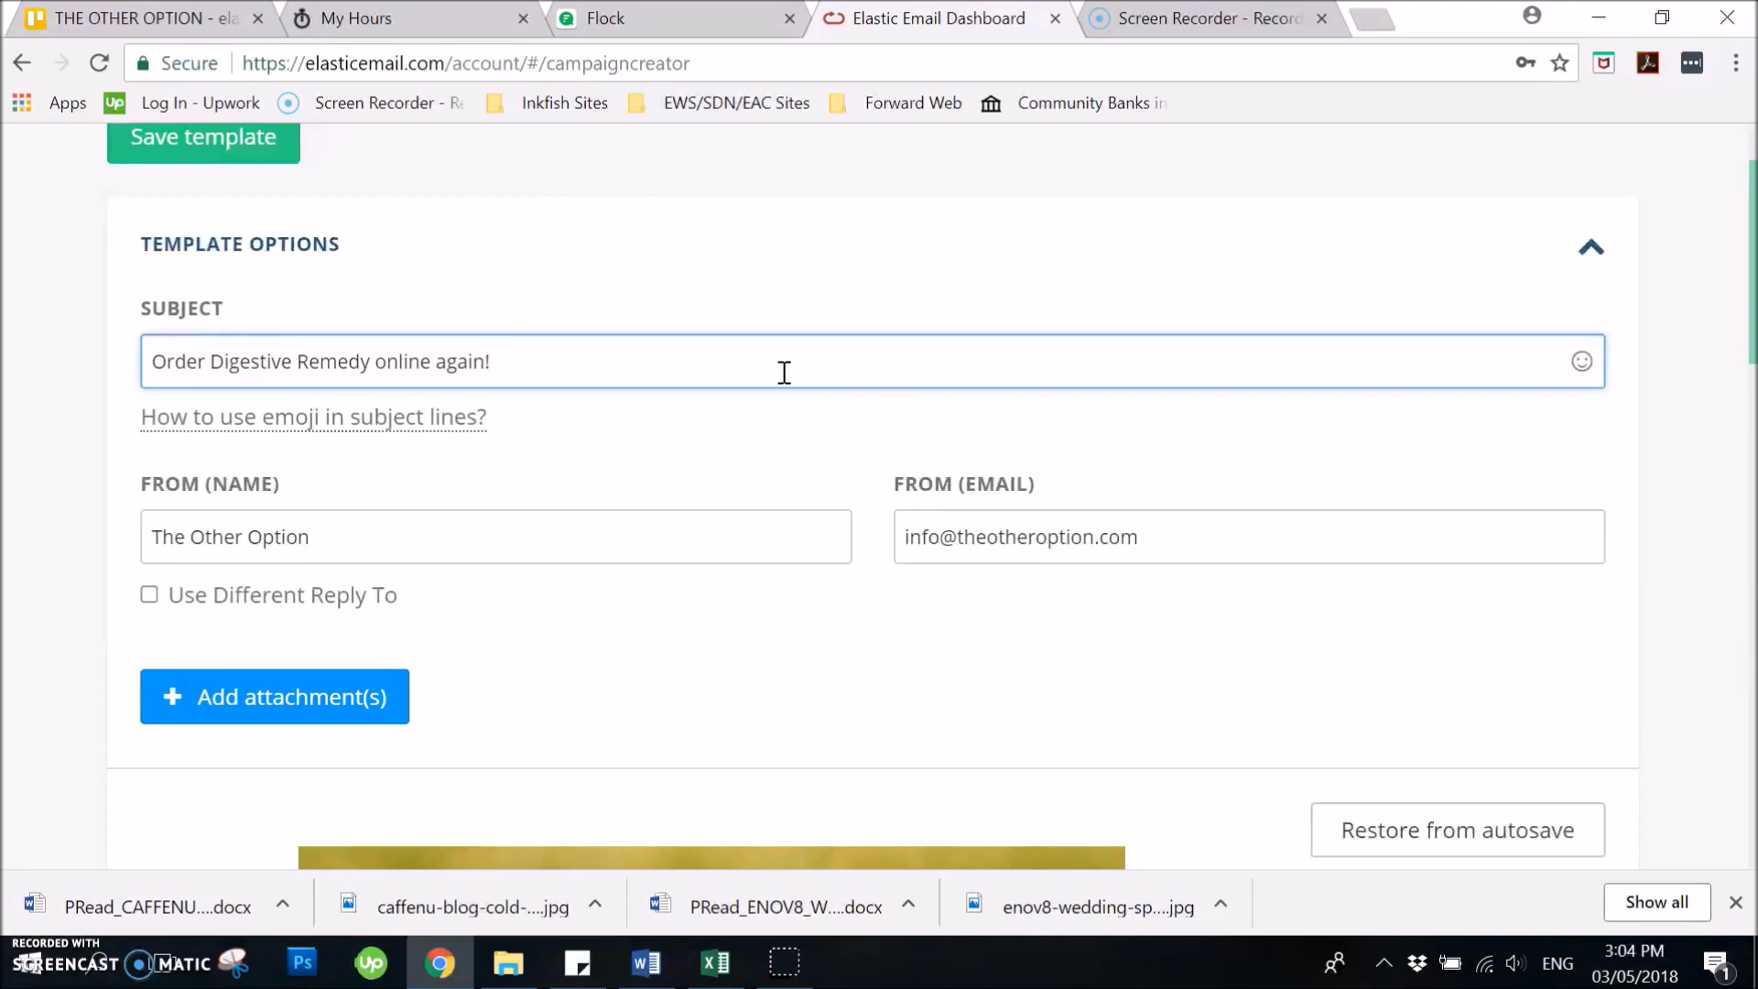
scroll(786, 362, "down", 1)
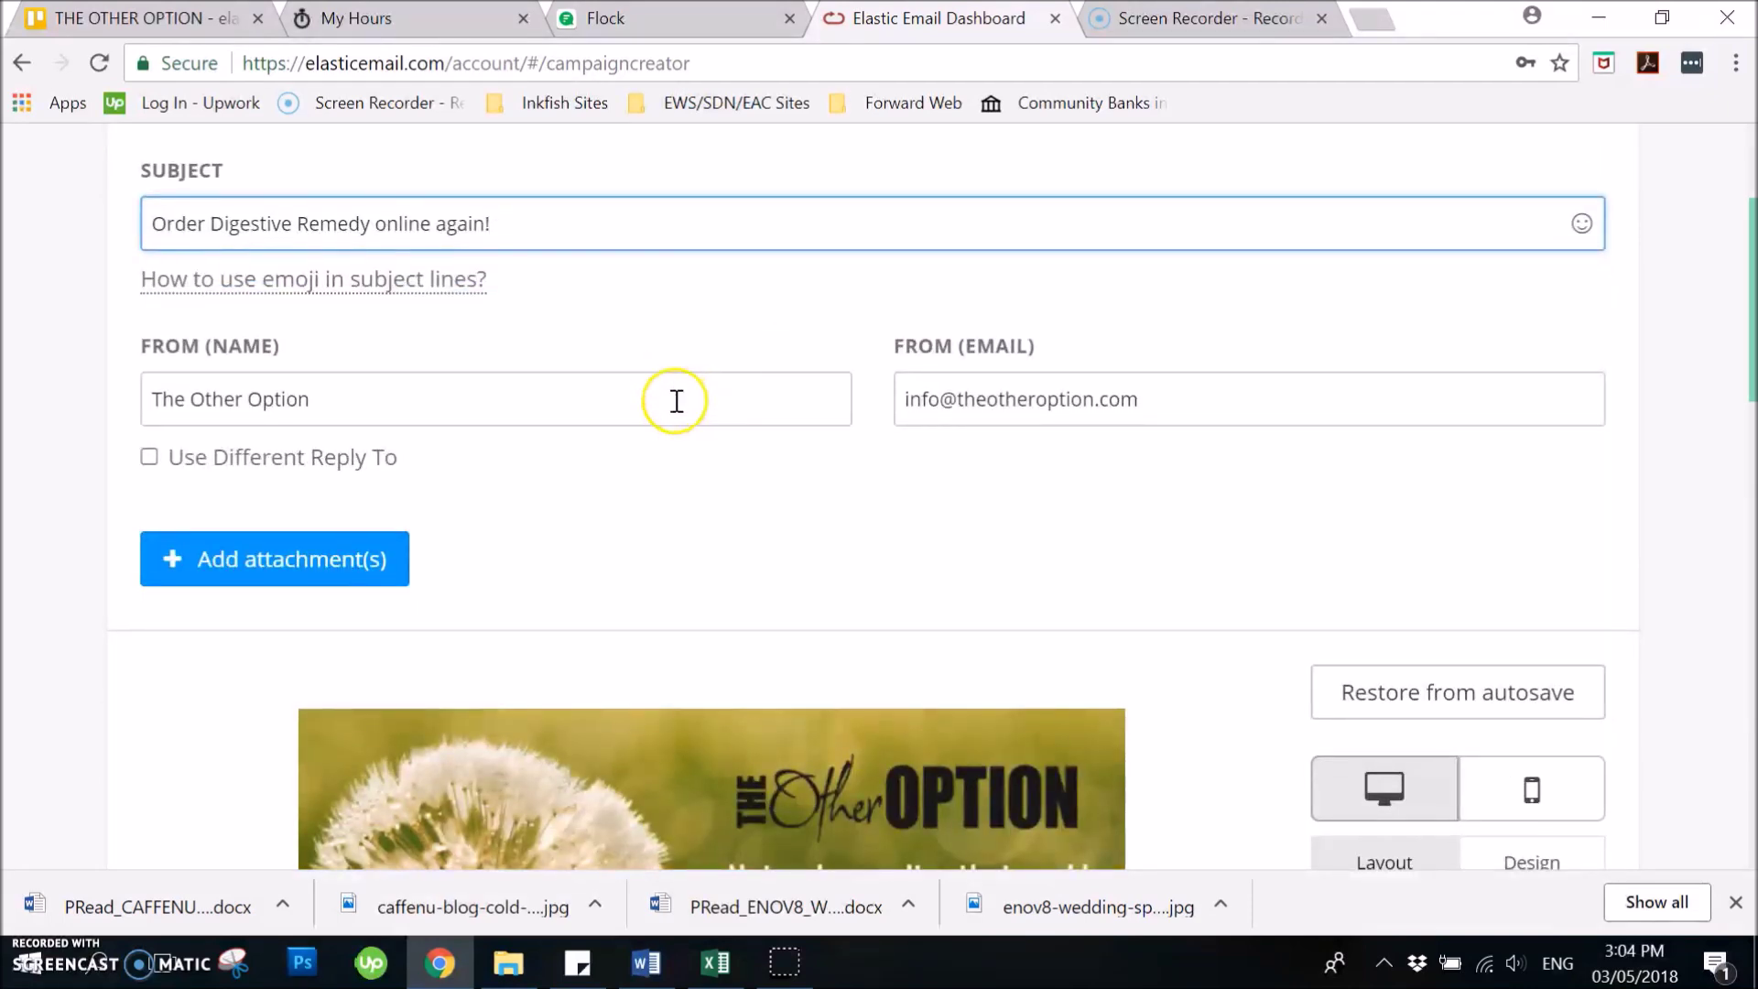
left_click(549, 399)
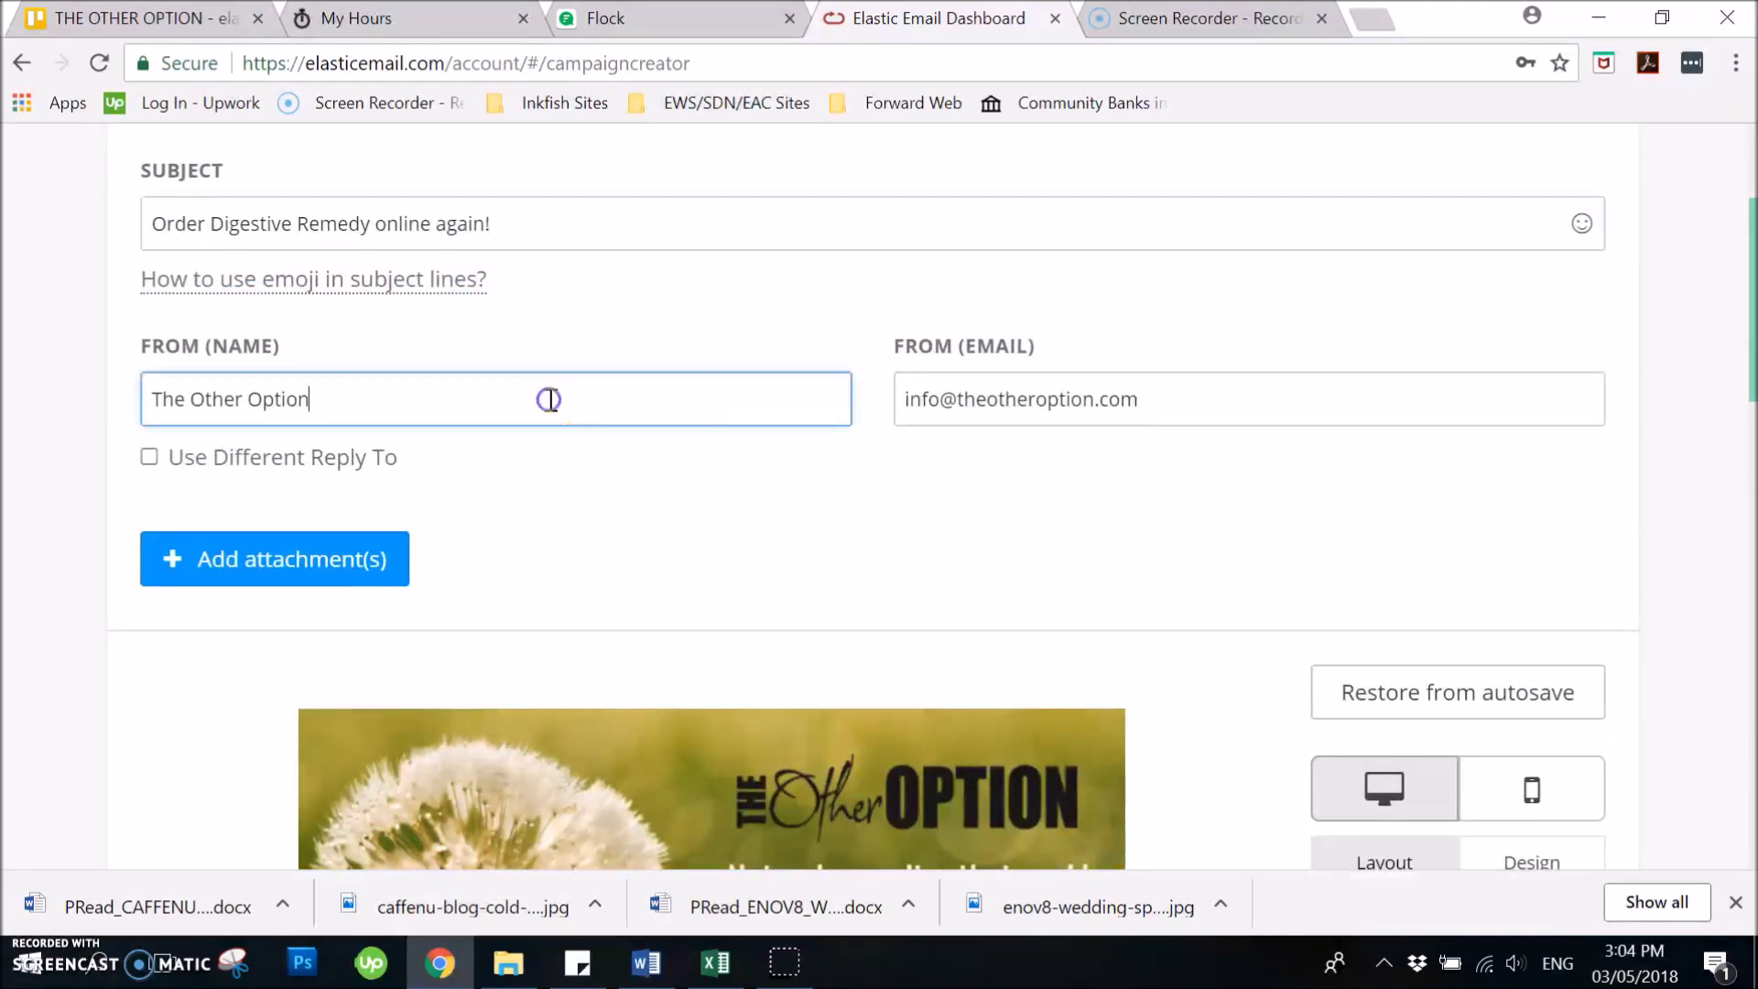
left_click(1337, 401)
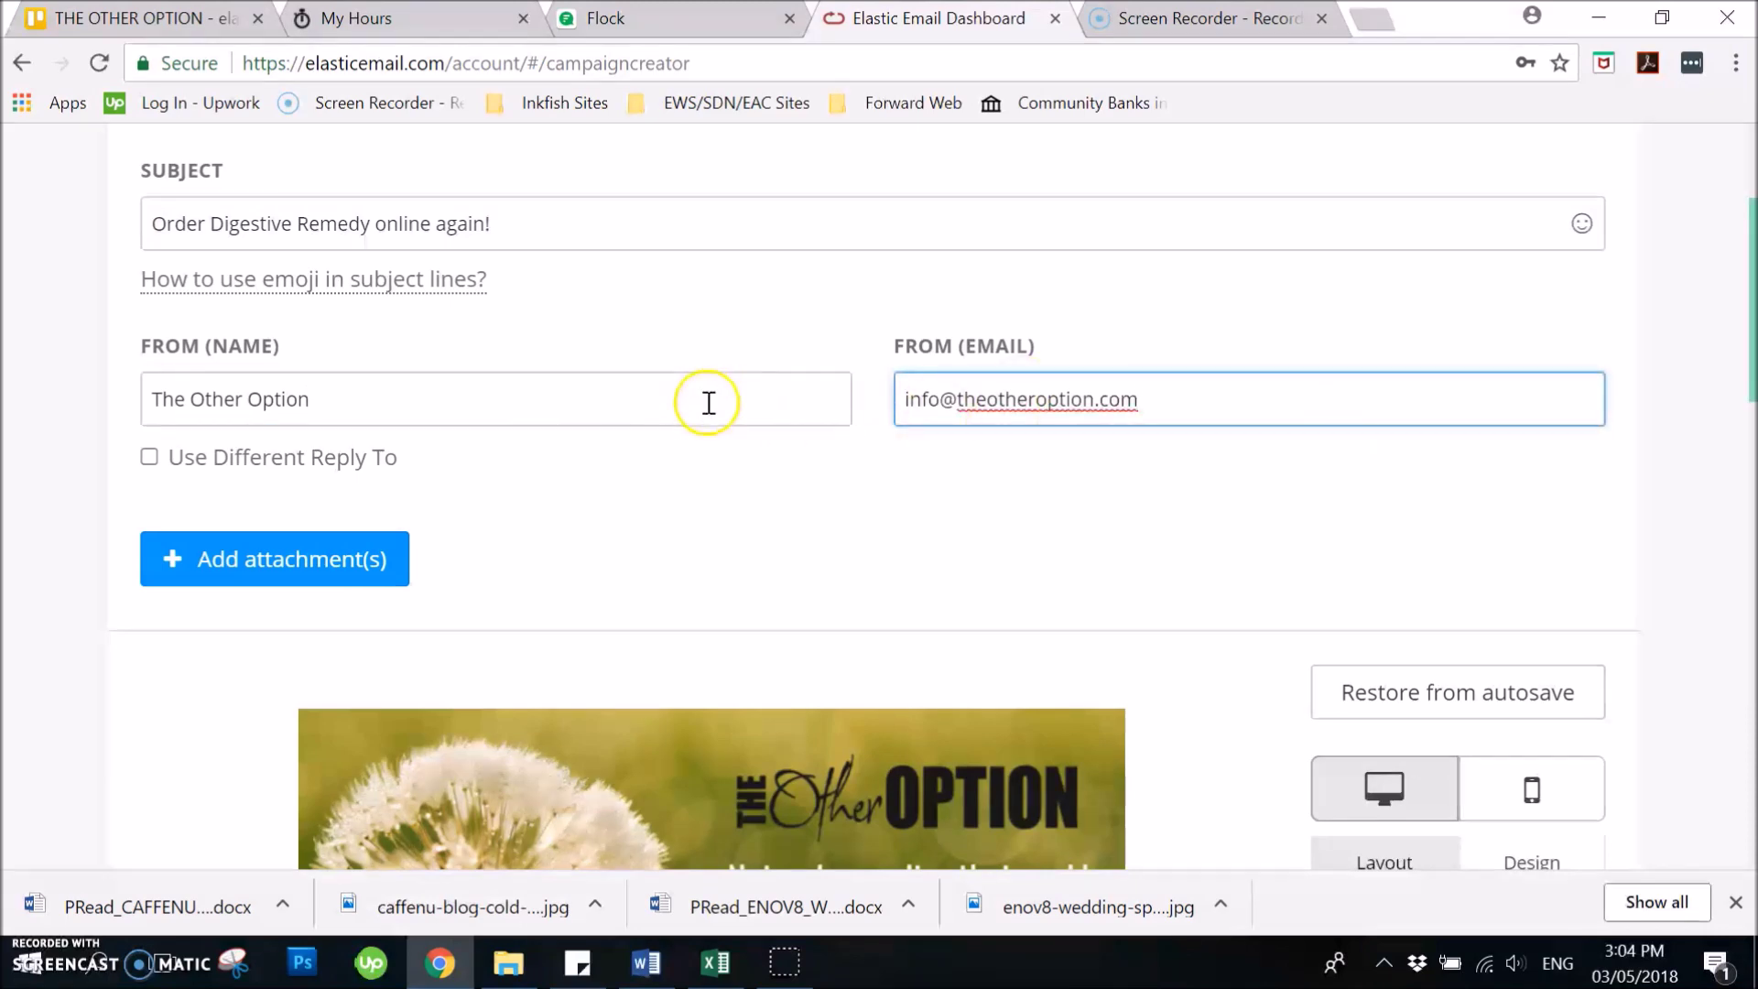
left_click(662, 411)
left_click(1177, 399)
scroll(1198, 404, "down", 5)
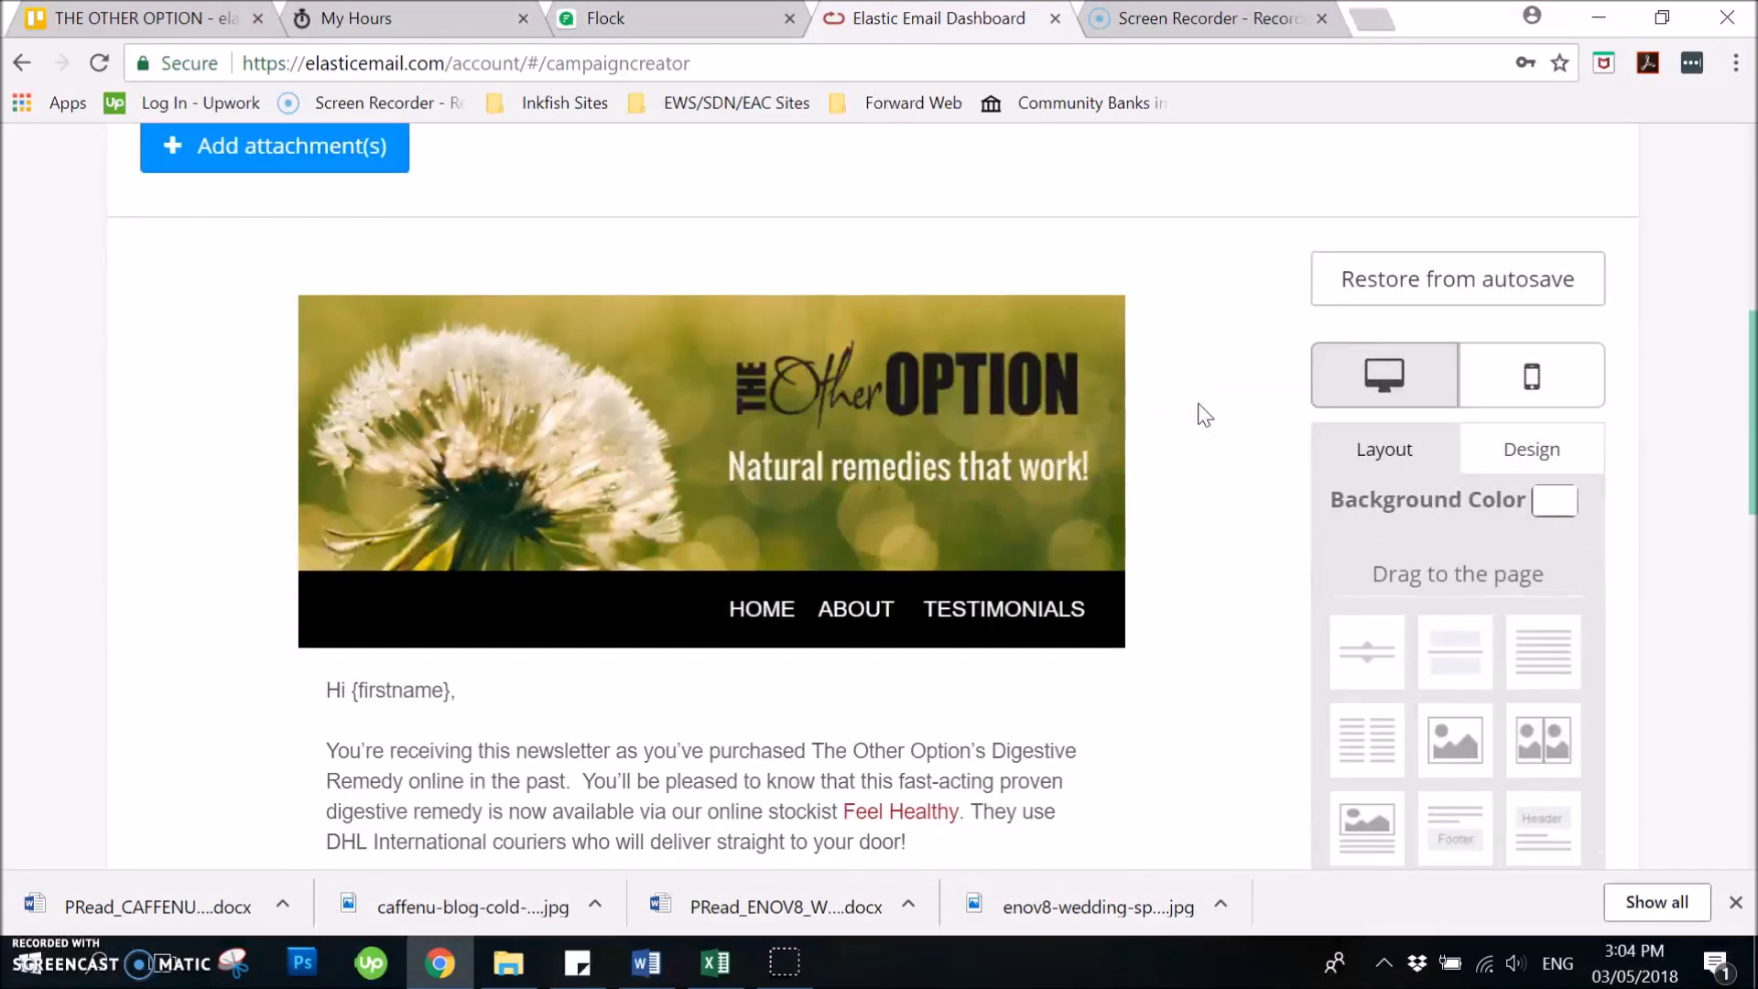
left_click(789, 399)
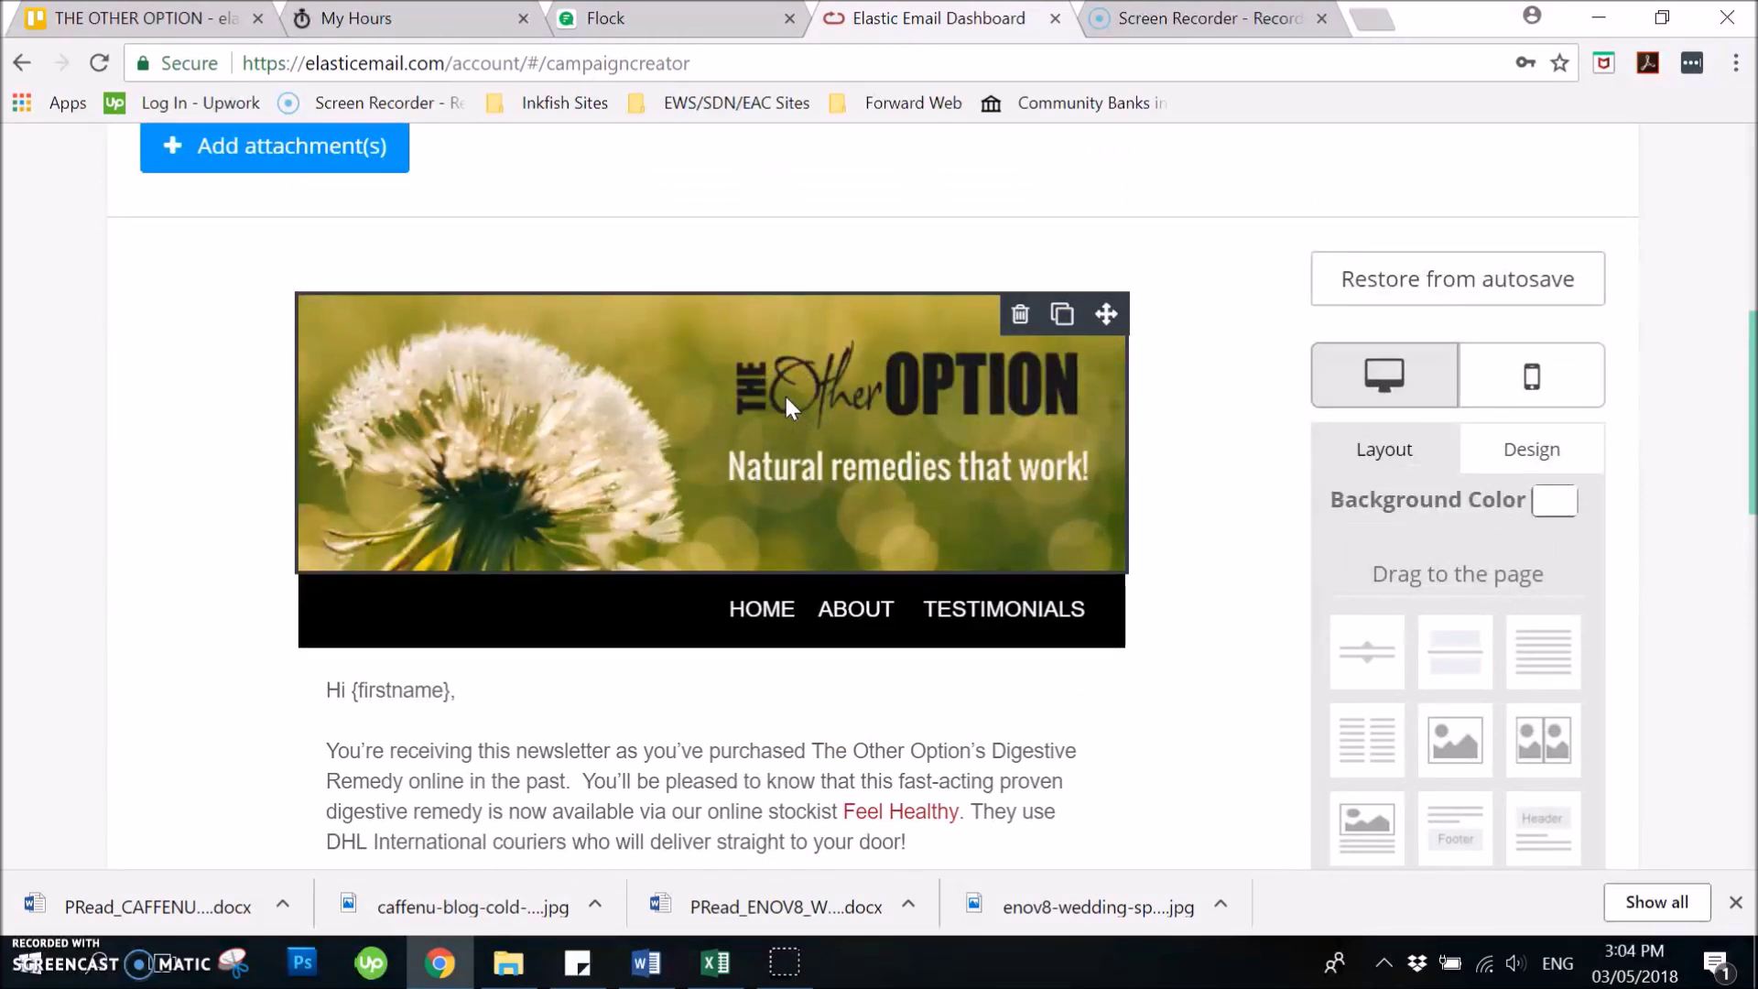
scroll(784, 403, "down", 3)
scroll(784, 403, "up", 1)
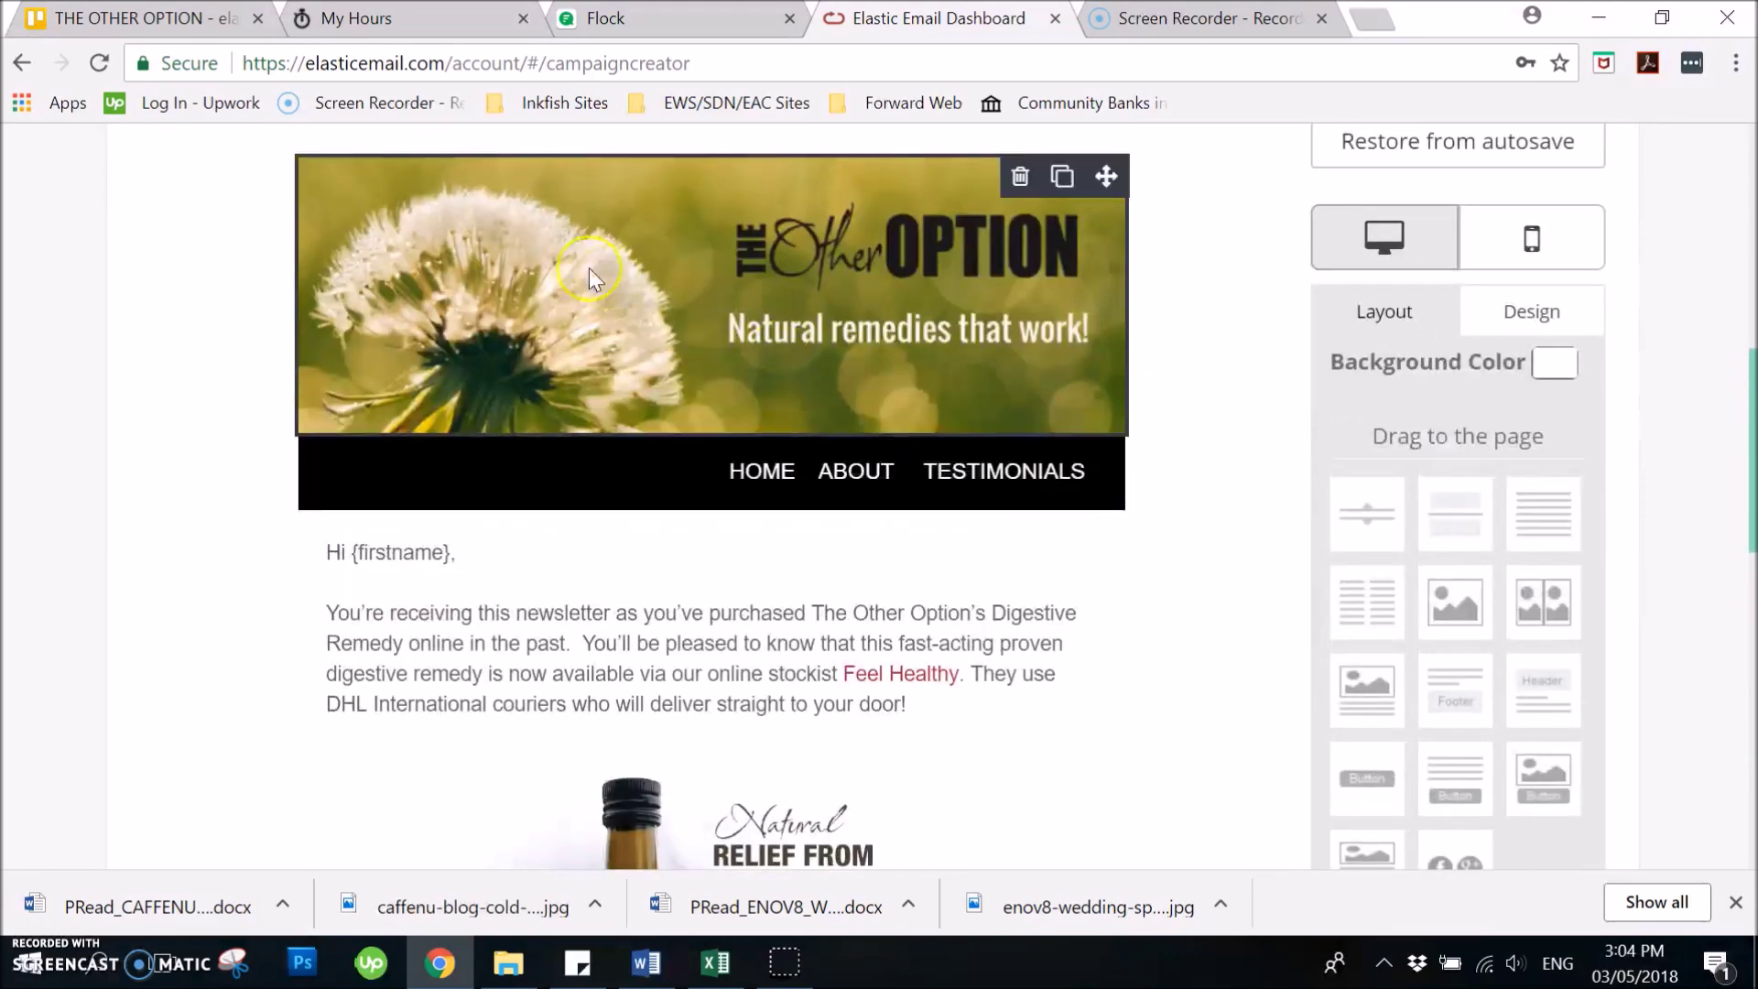
left_click(569, 310)
left_click(320, 297)
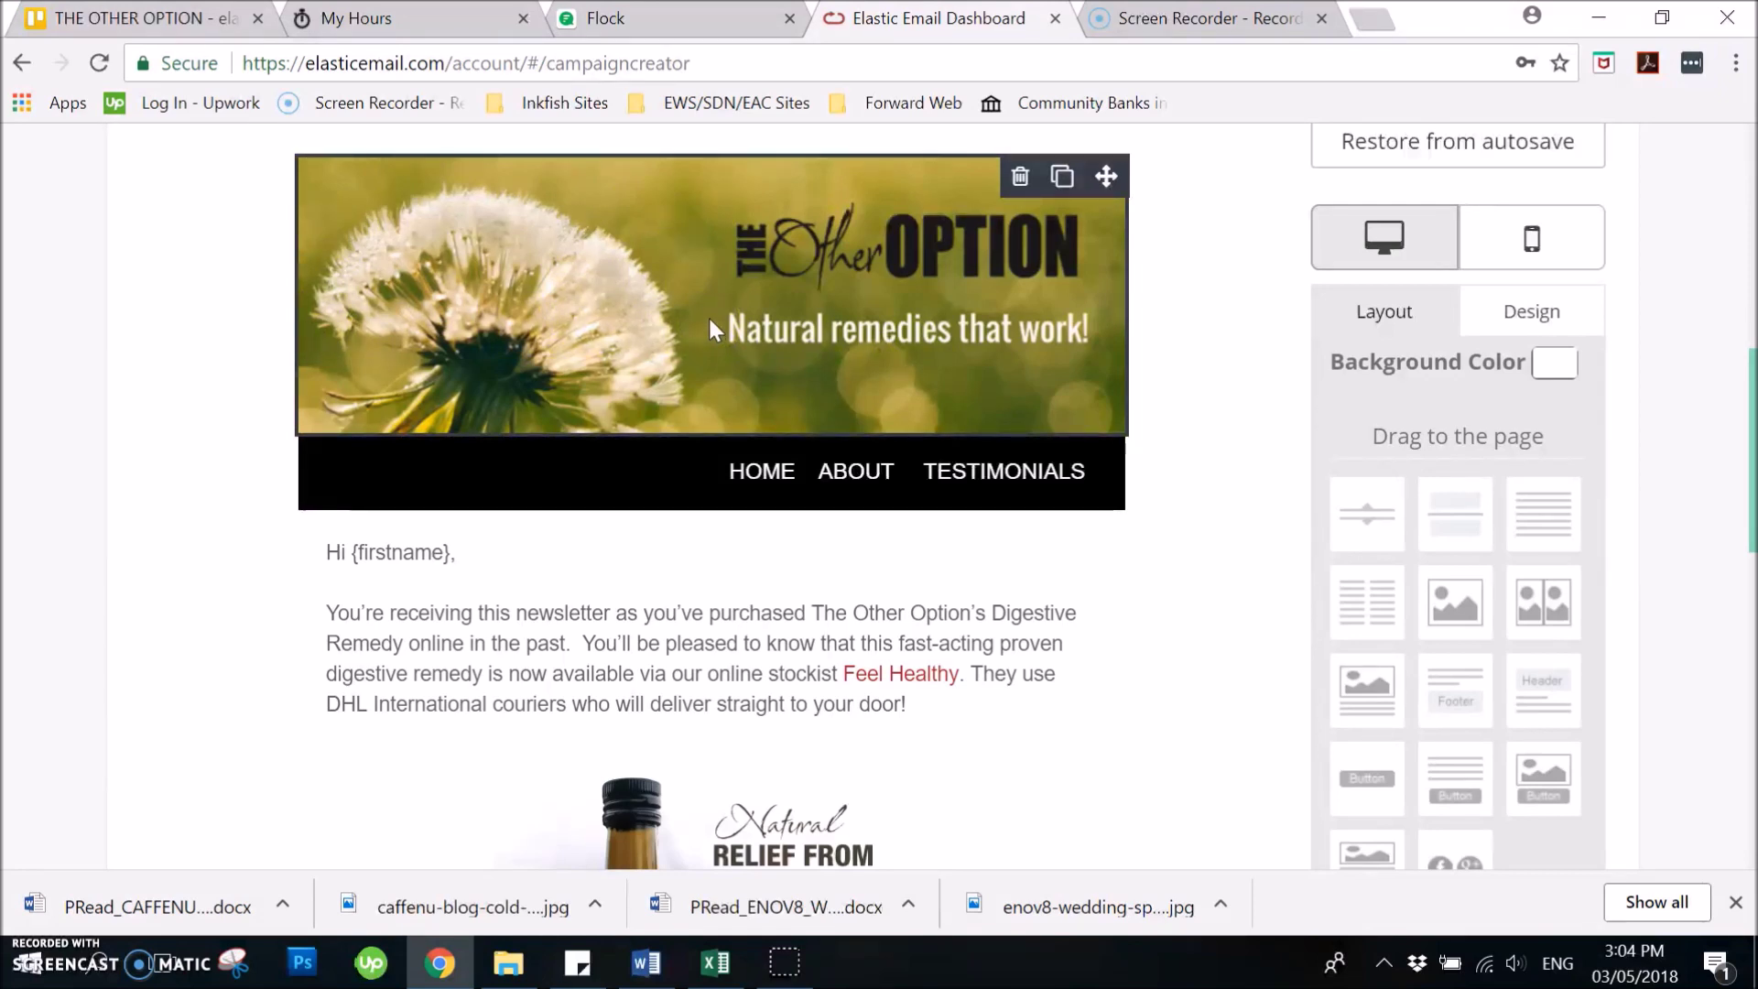
scroll(959, 330, "down", 1)
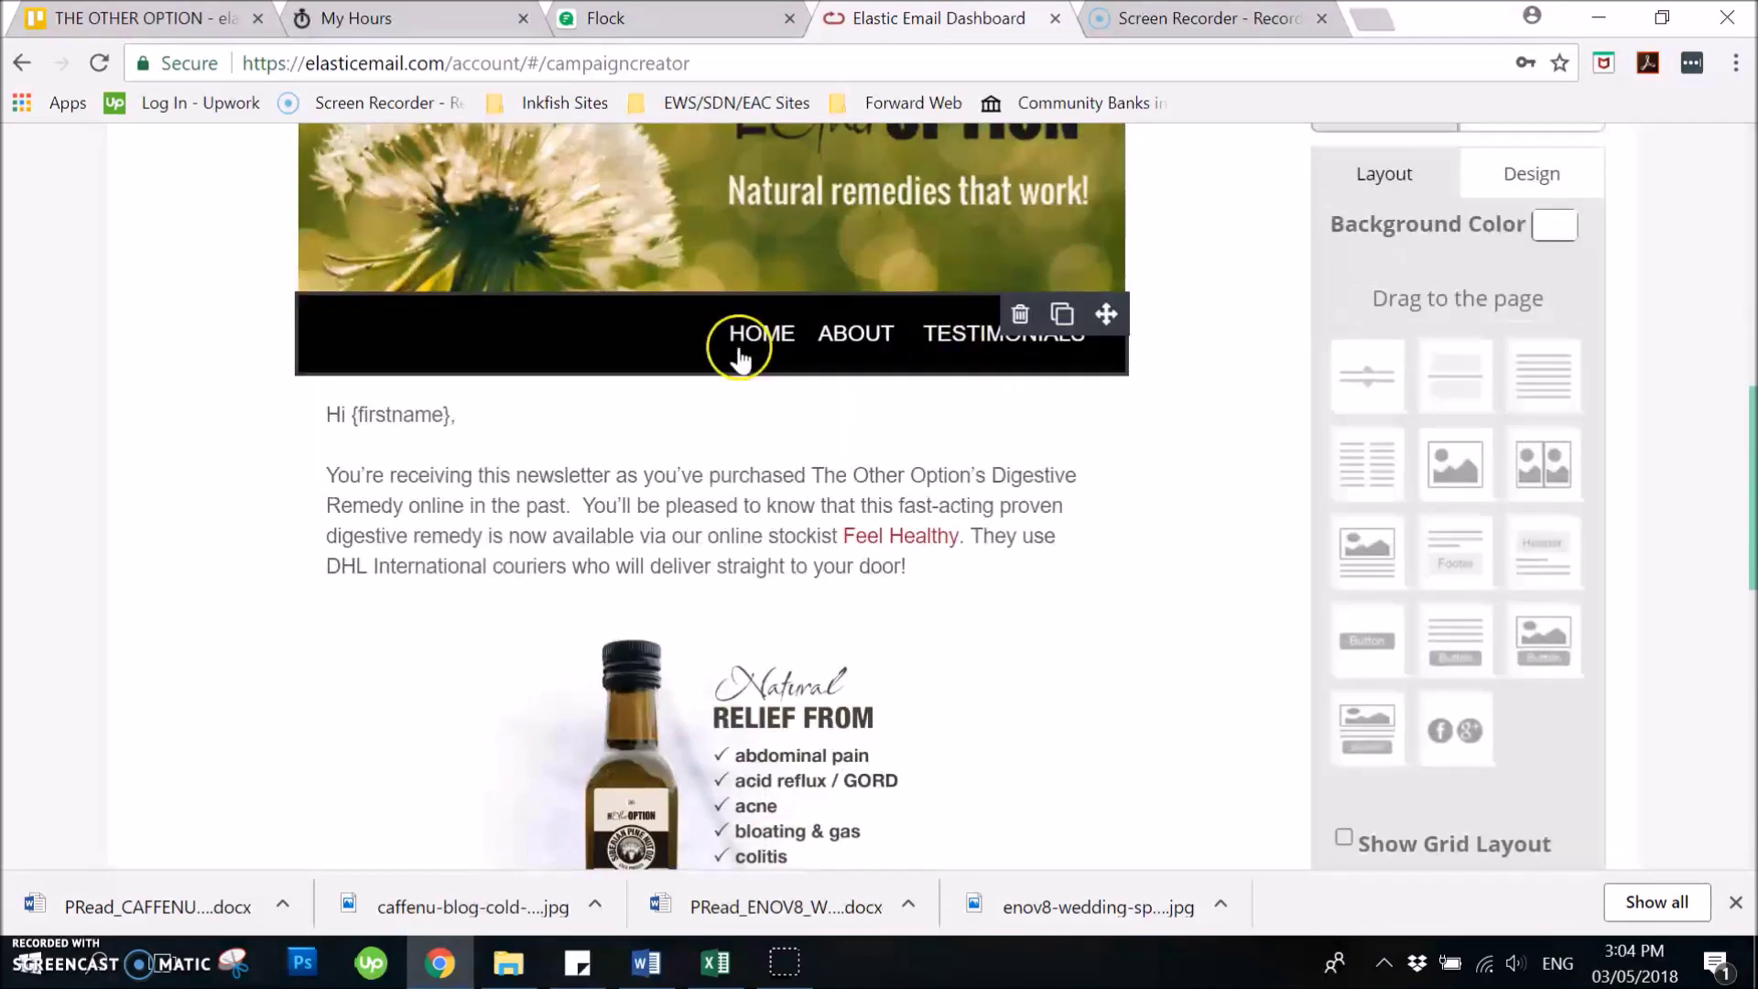
left_click(427, 473)
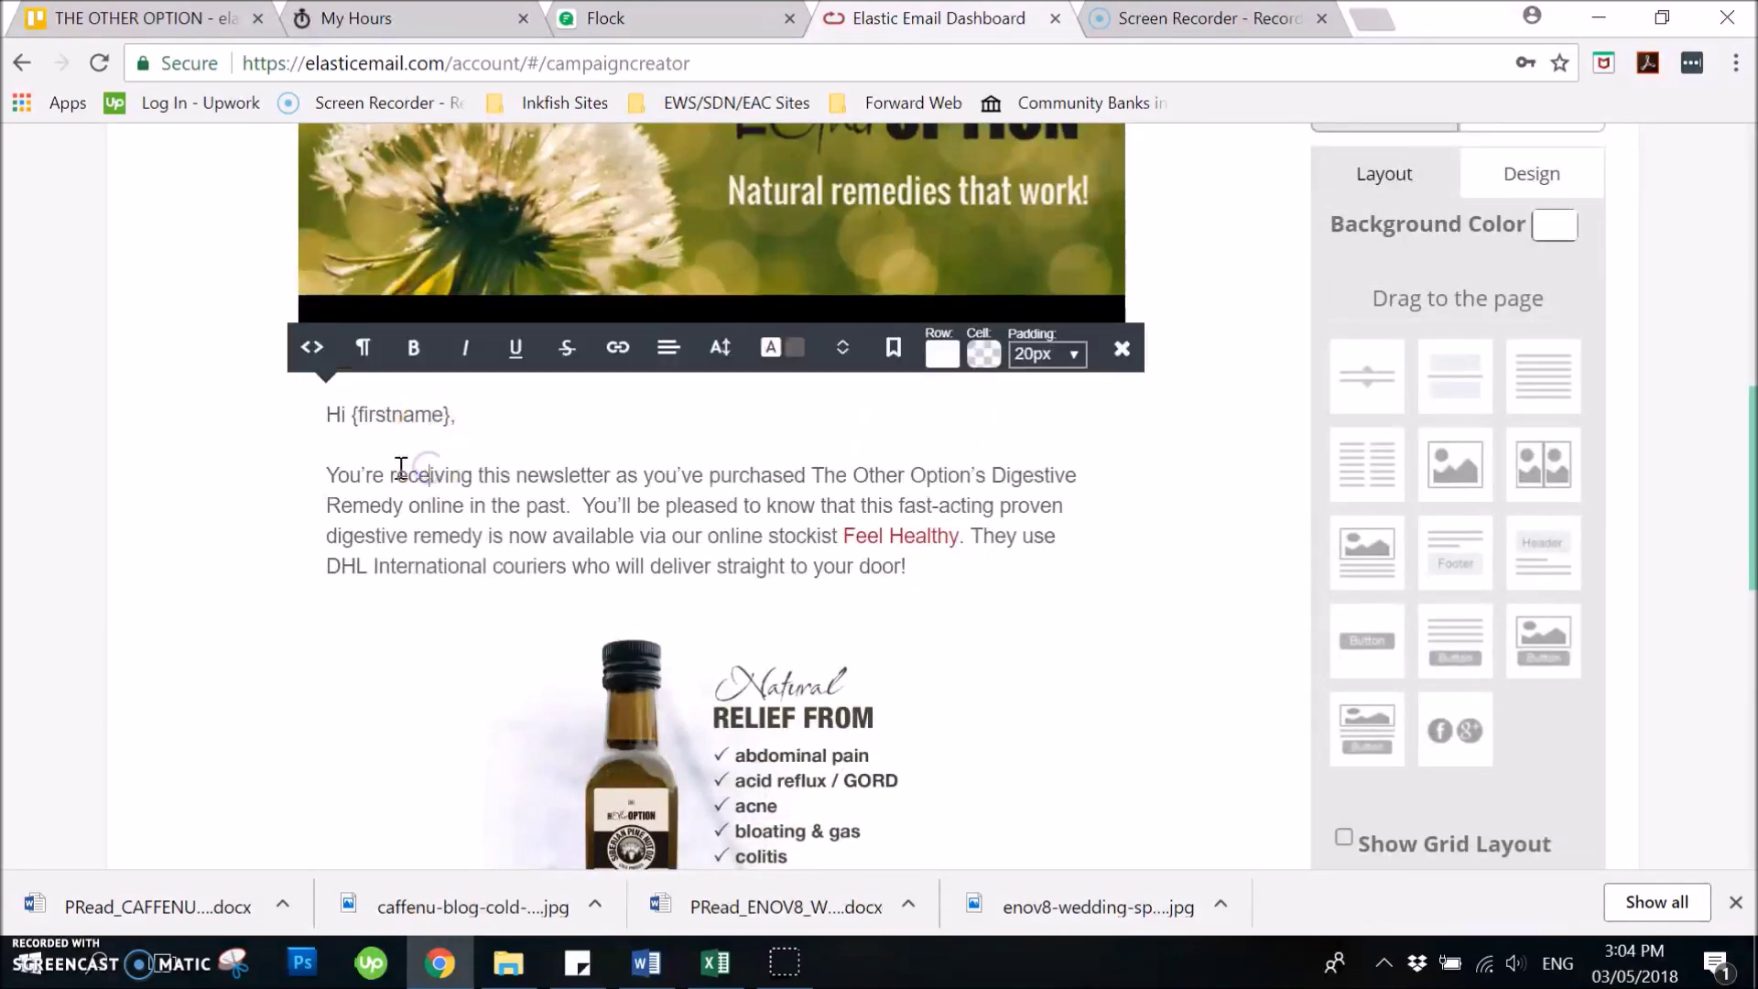
scroll(934, 512, "down", 2)
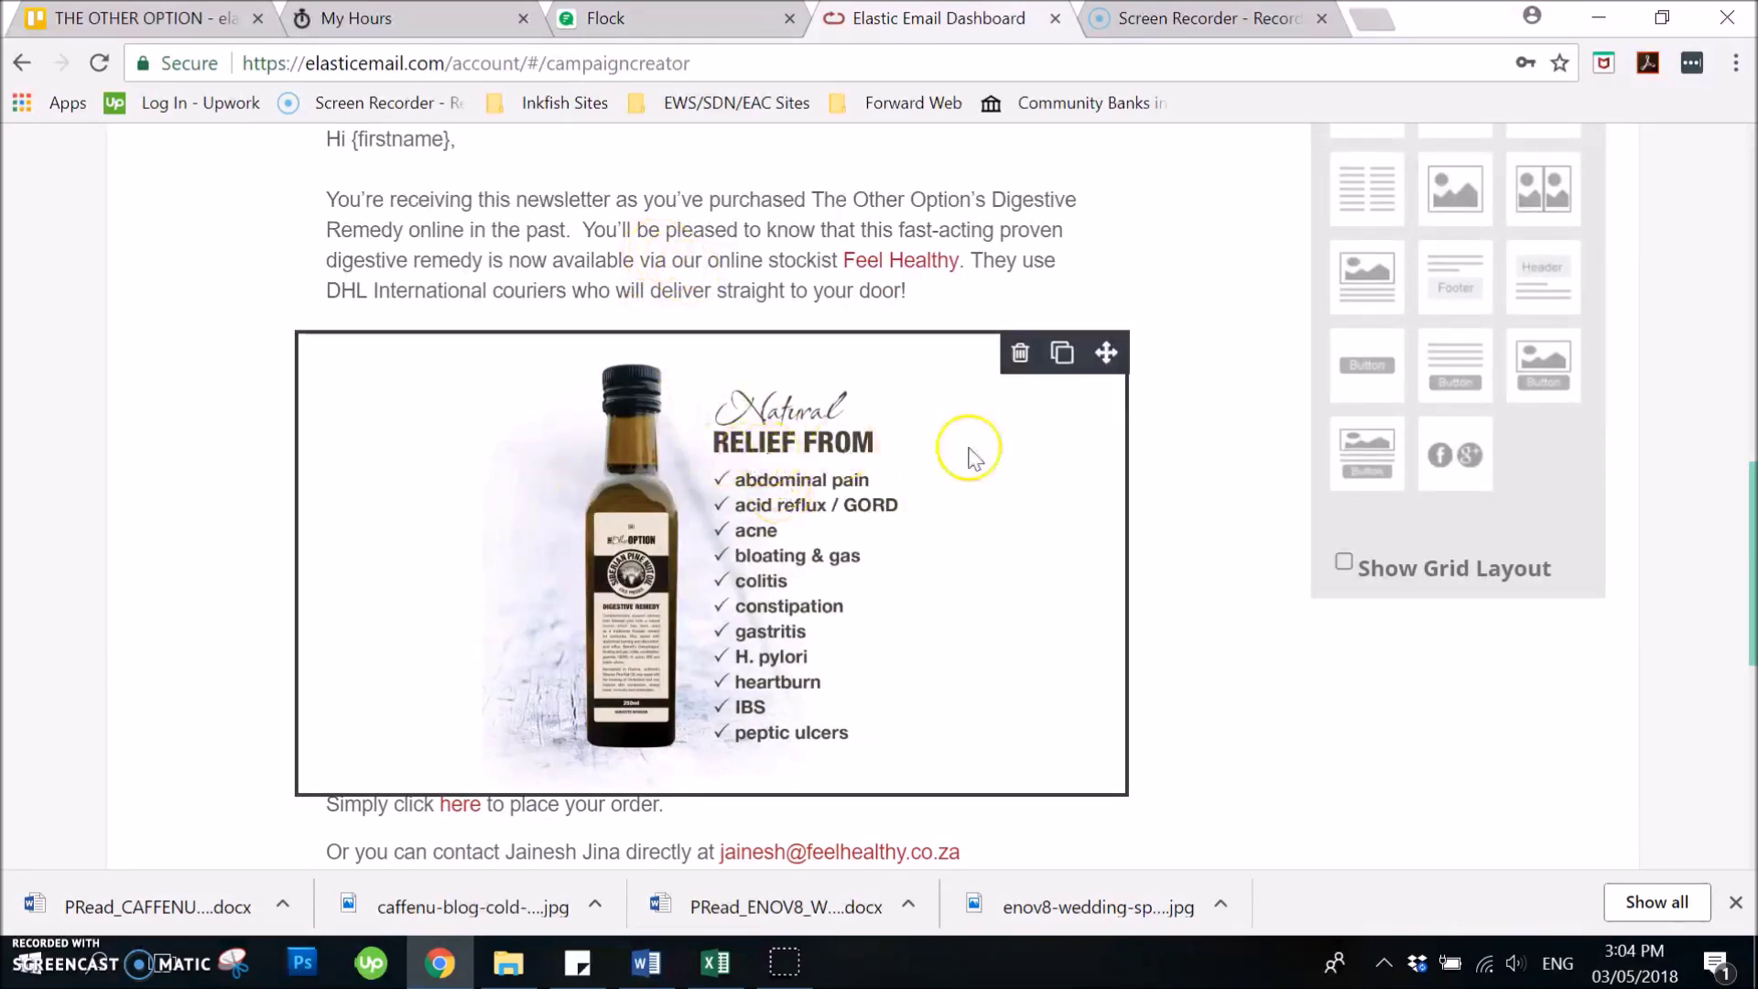
scroll(970, 455, "down", 1)
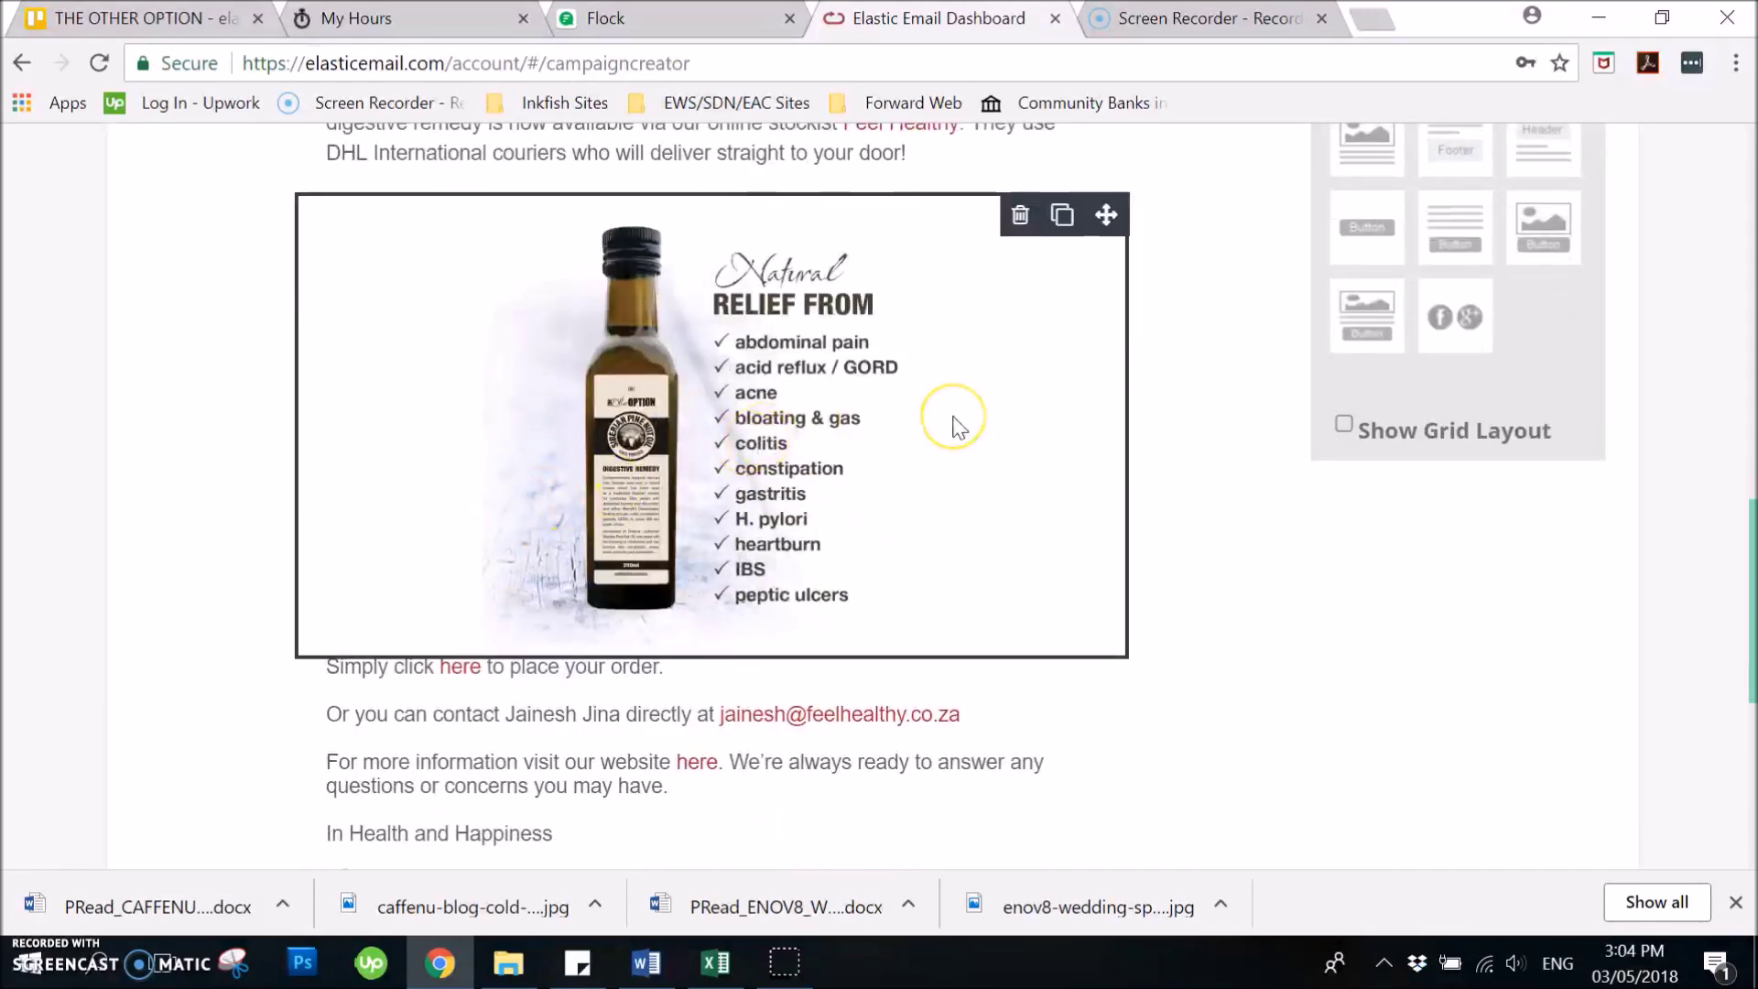
scroll(457, 432, "down", 2)
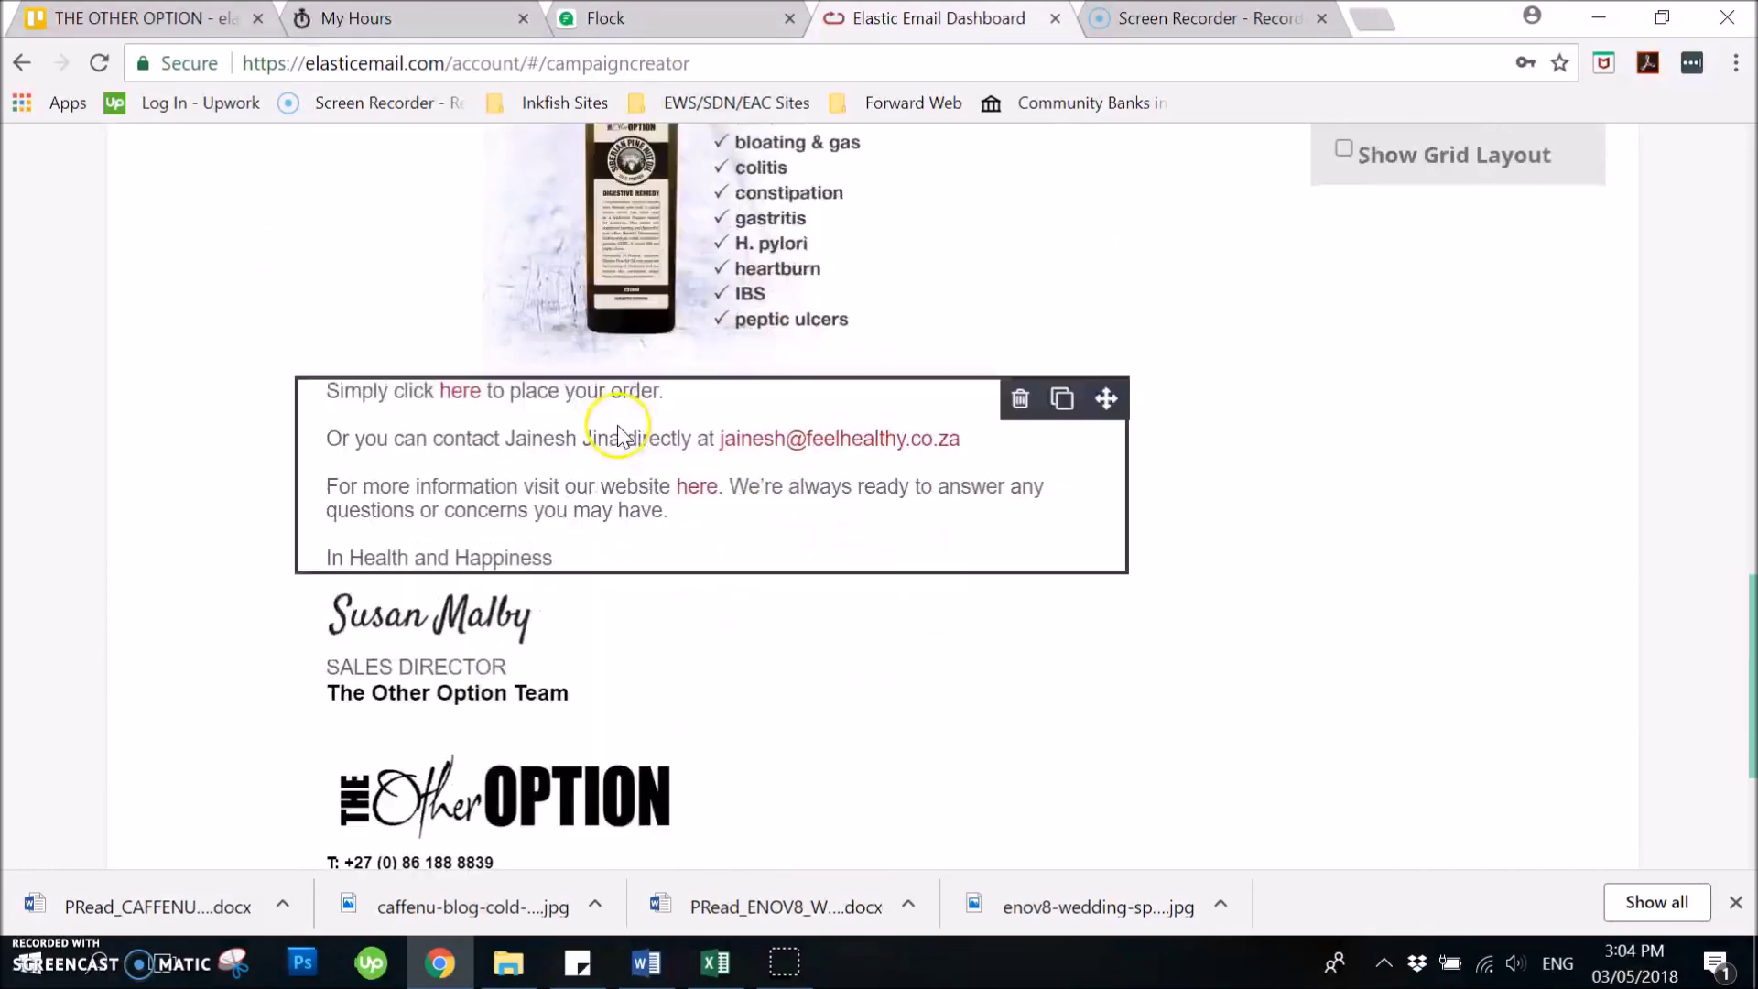
left_click(462, 441)
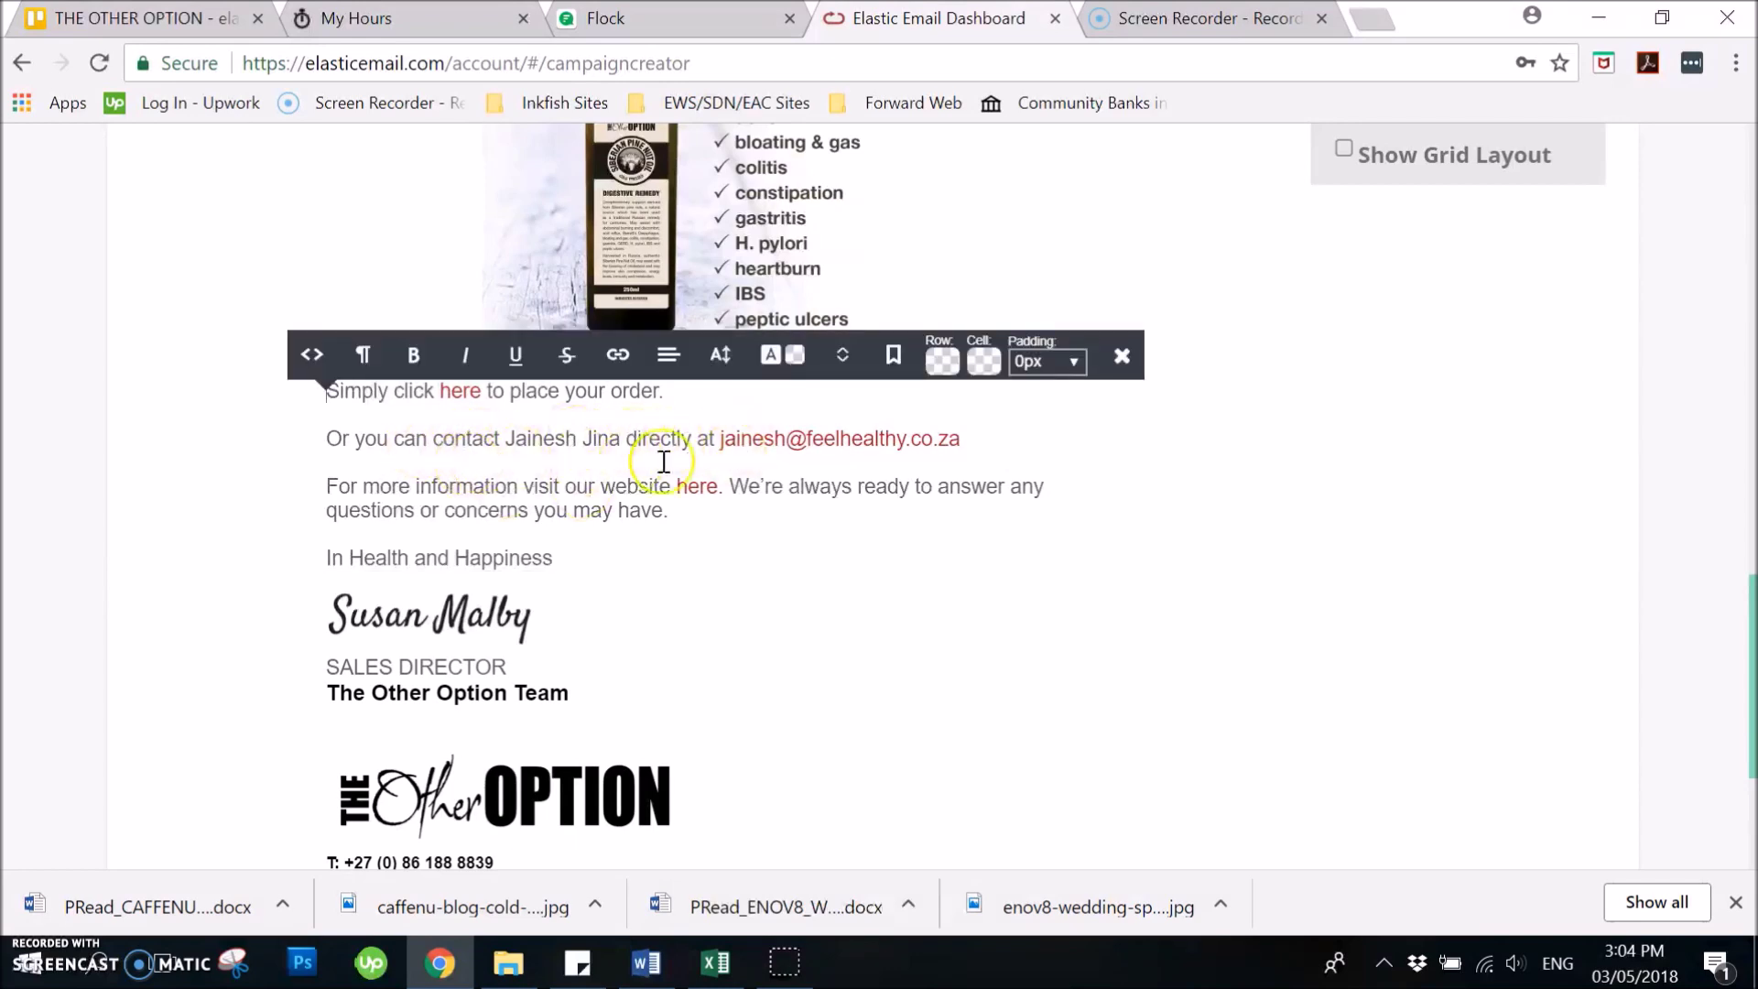
left_click(780, 448)
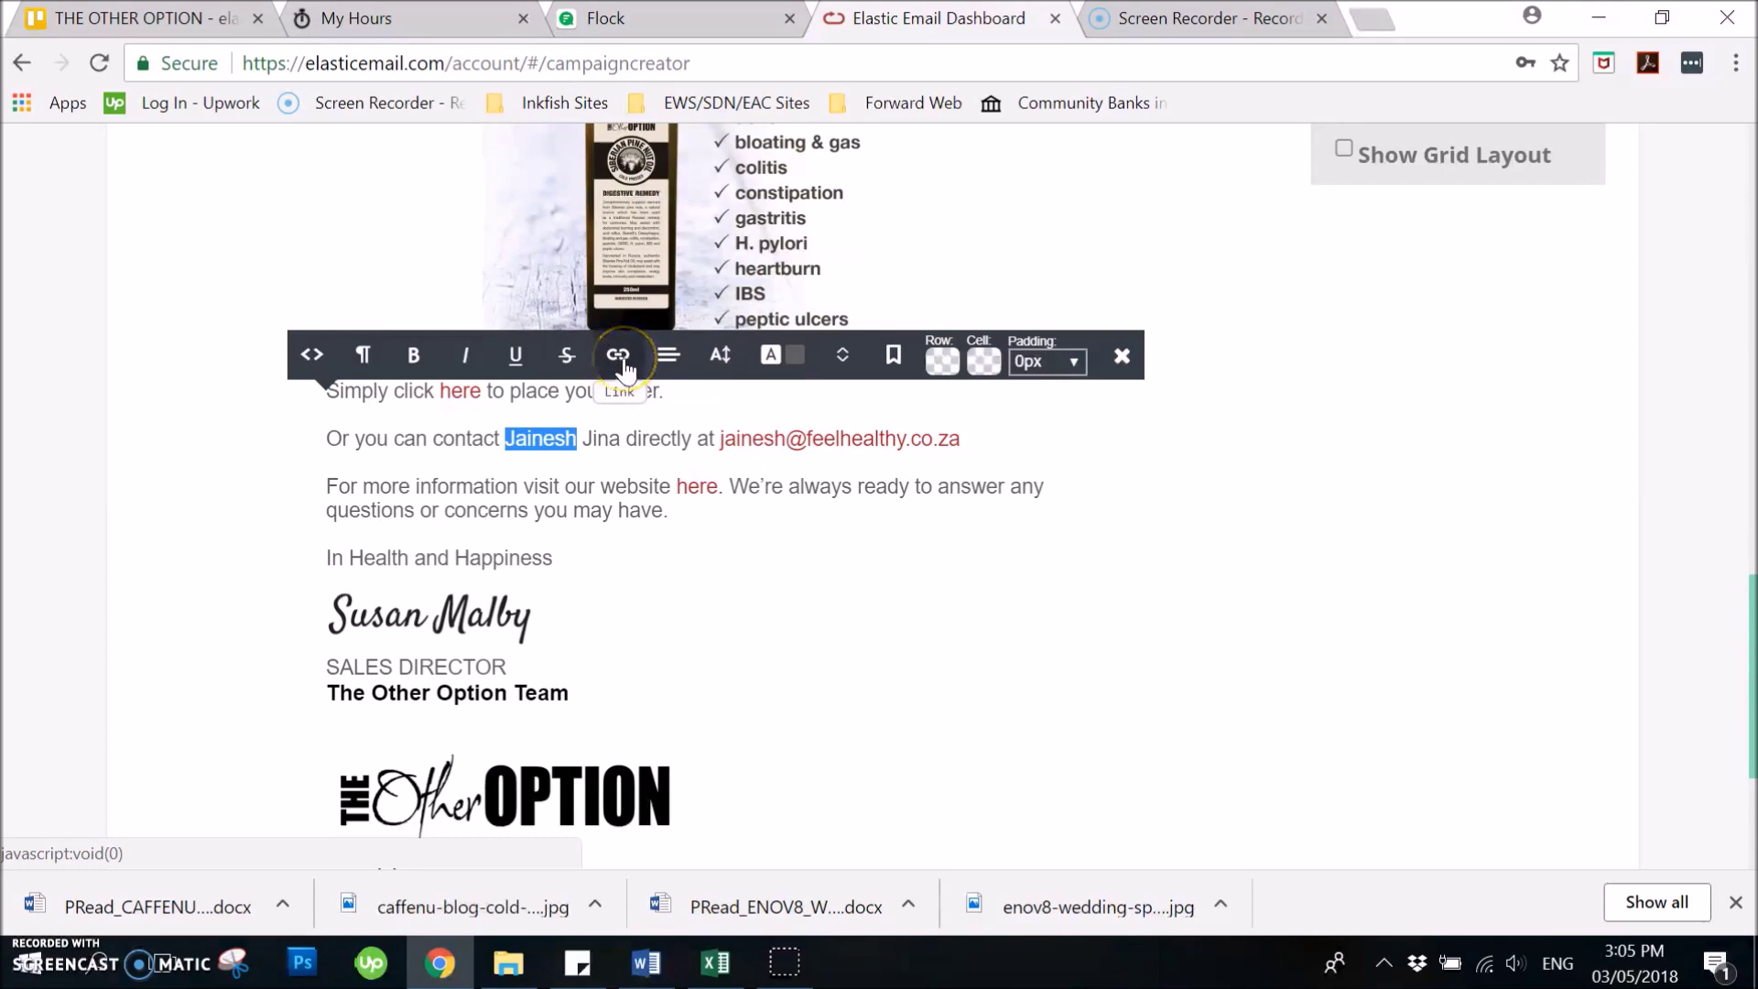
left_click(621, 357)
left_click(640, 417)
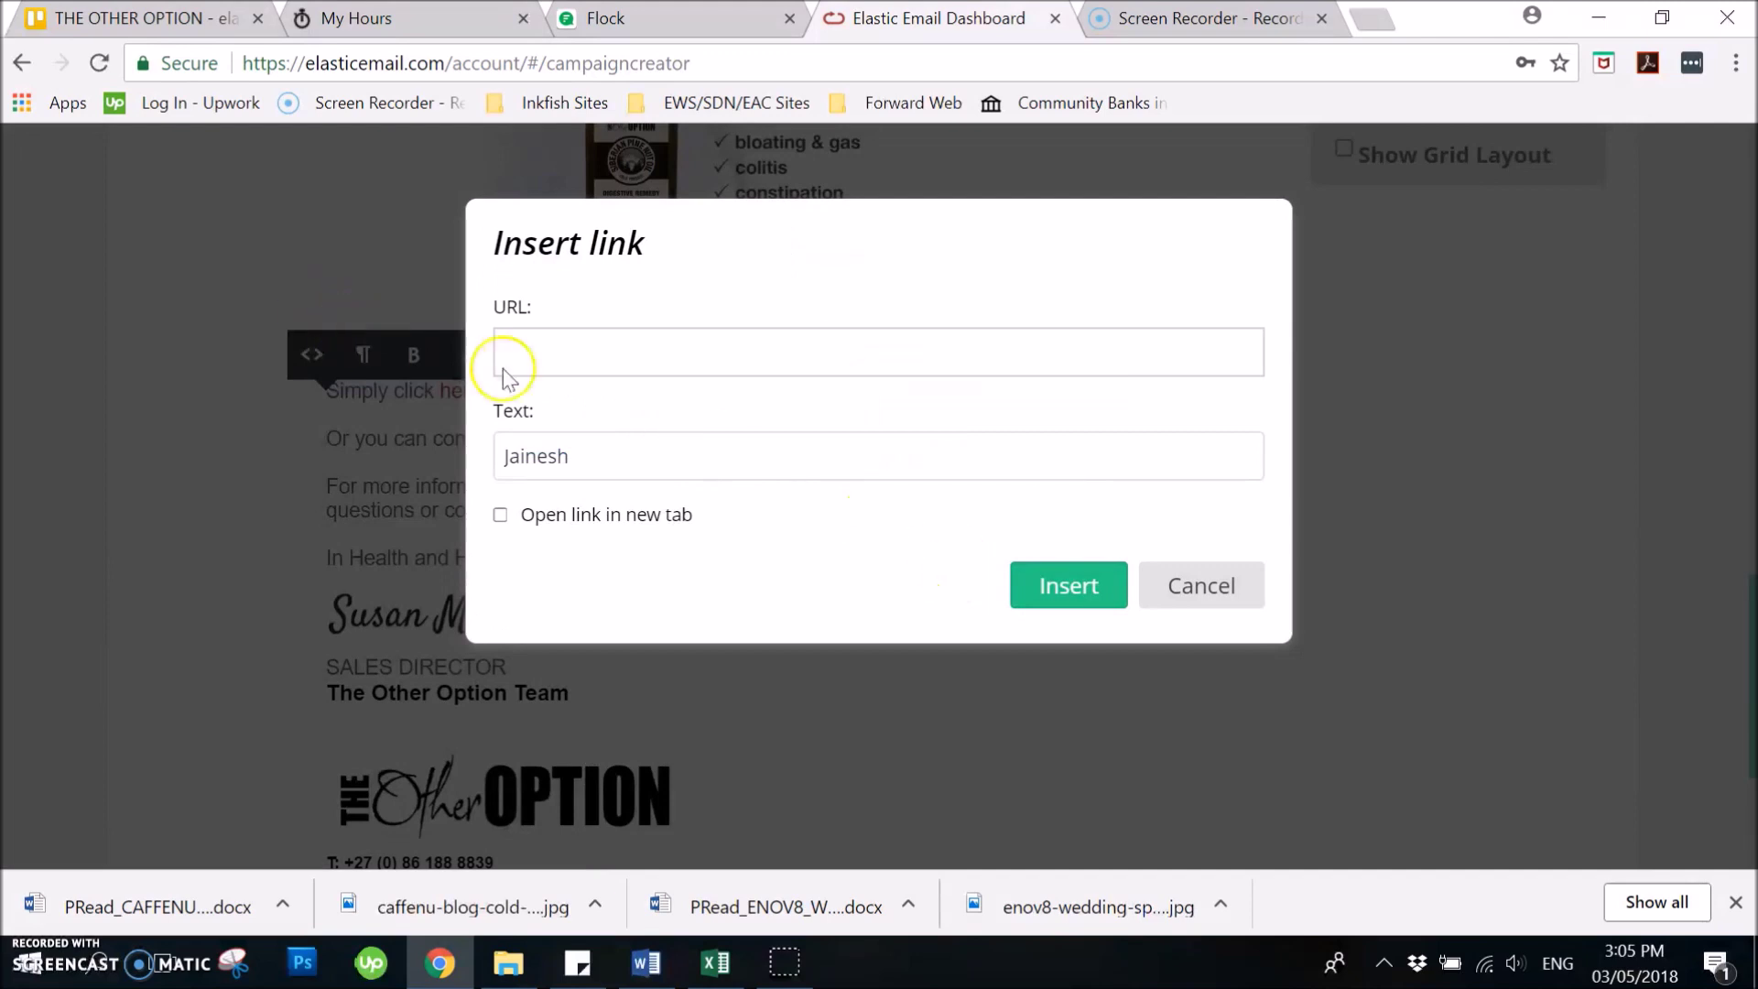
left_click(578, 349)
left_click(622, 462)
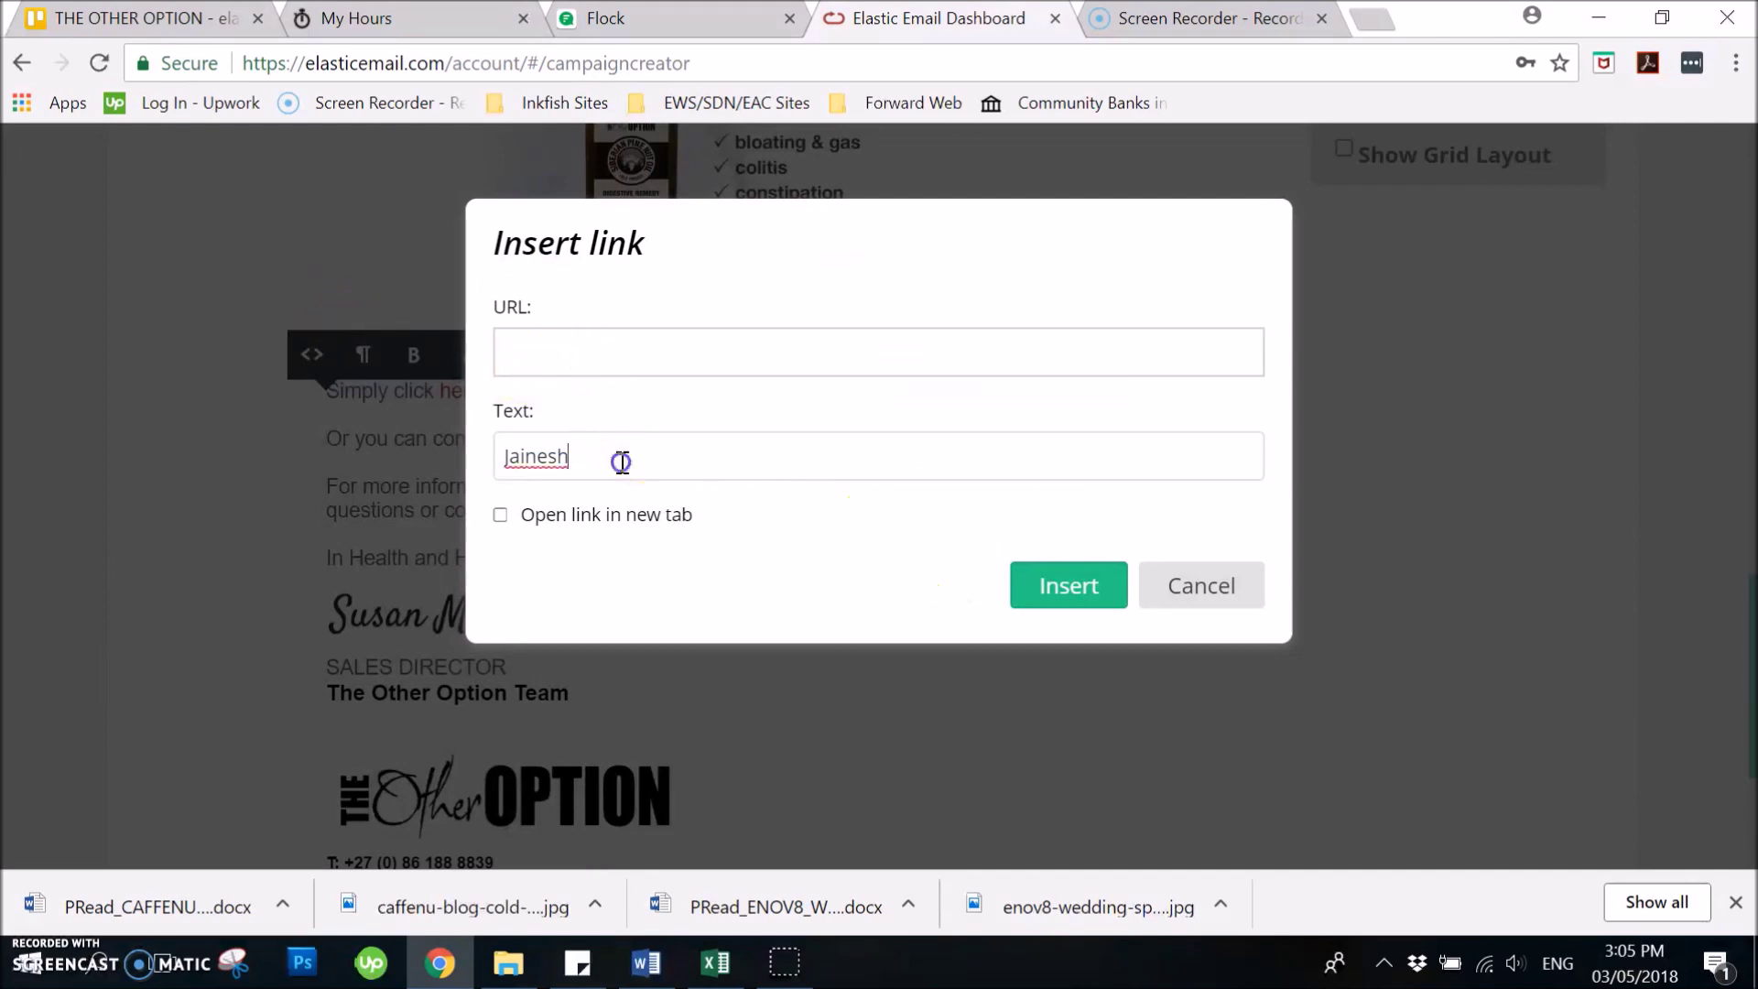
left_click(1203, 587)
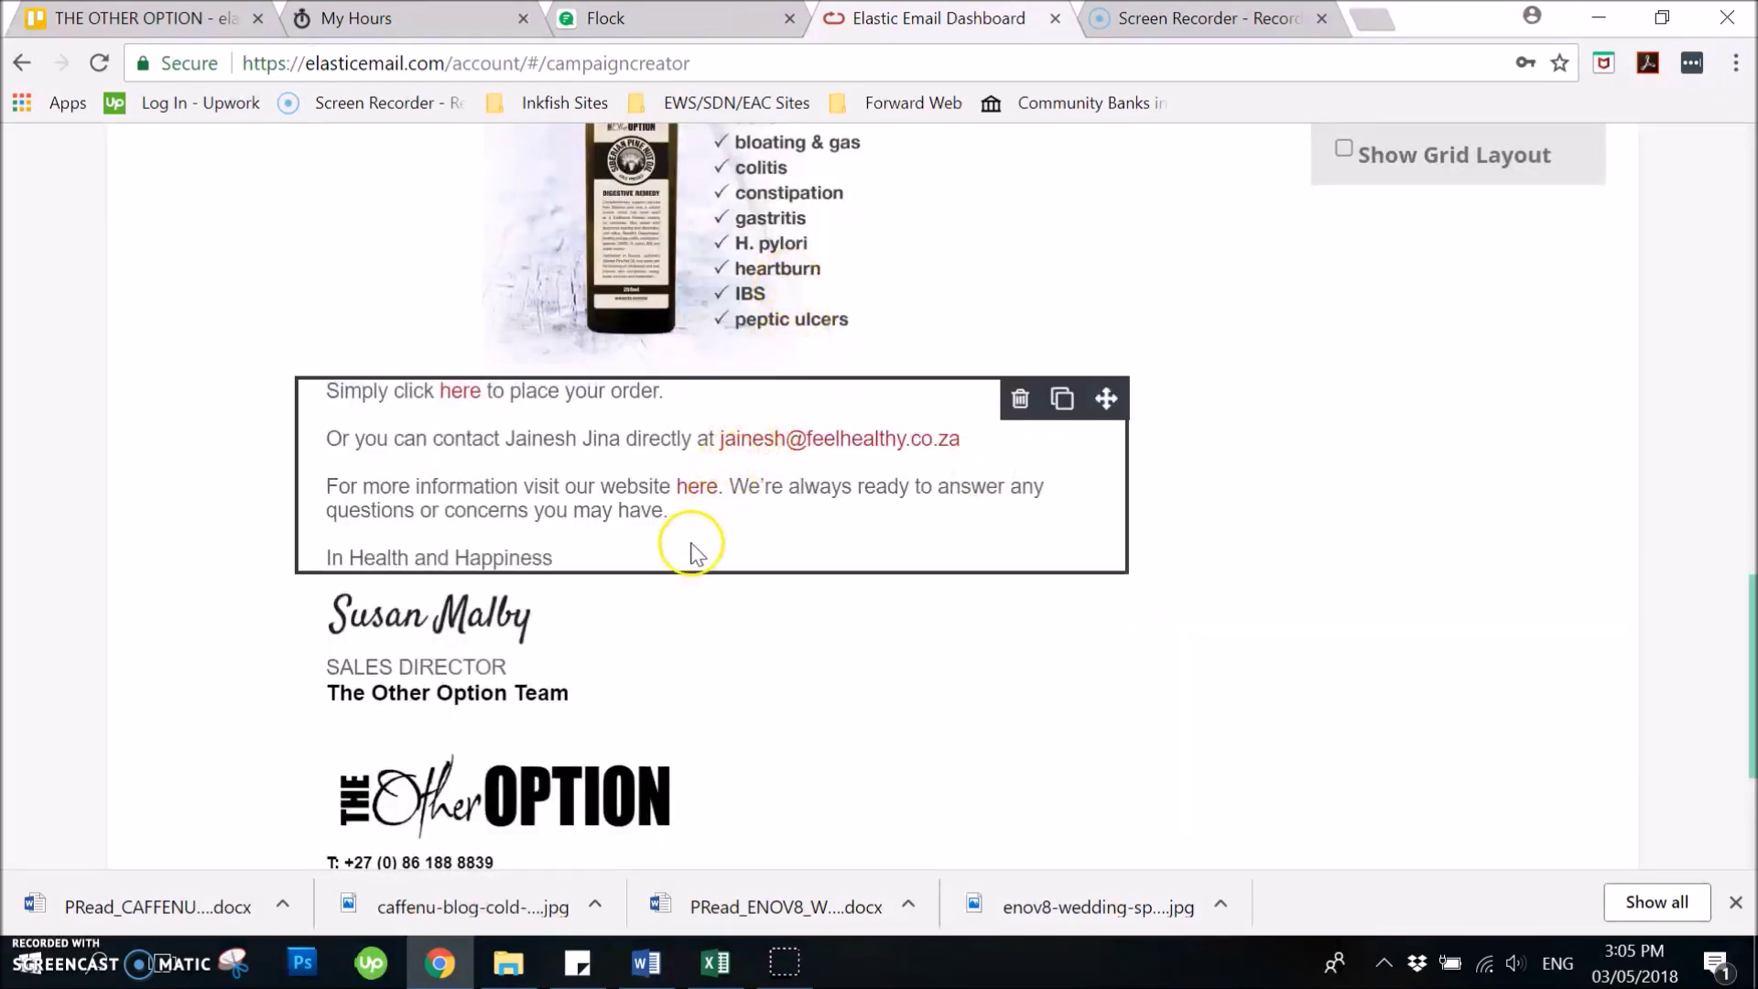
- Save the edited The Other Option newsletter template
scroll(691, 549, "down", 3)
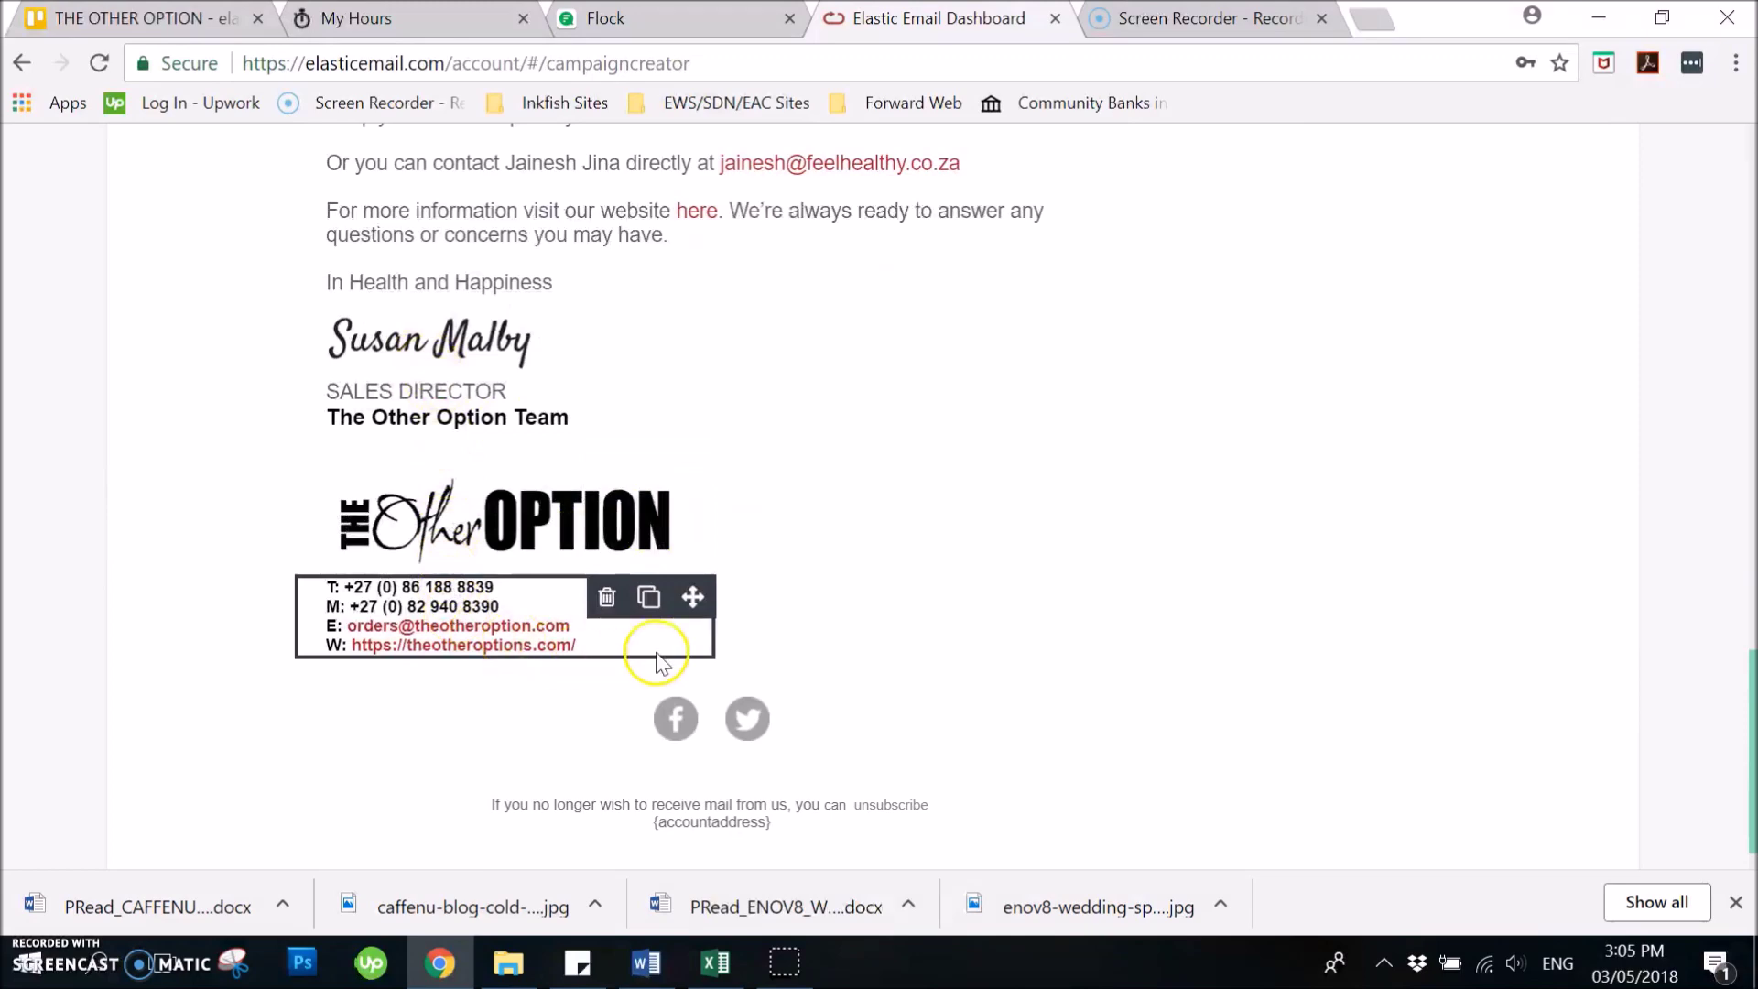
scroll(657, 661, "up", 6)
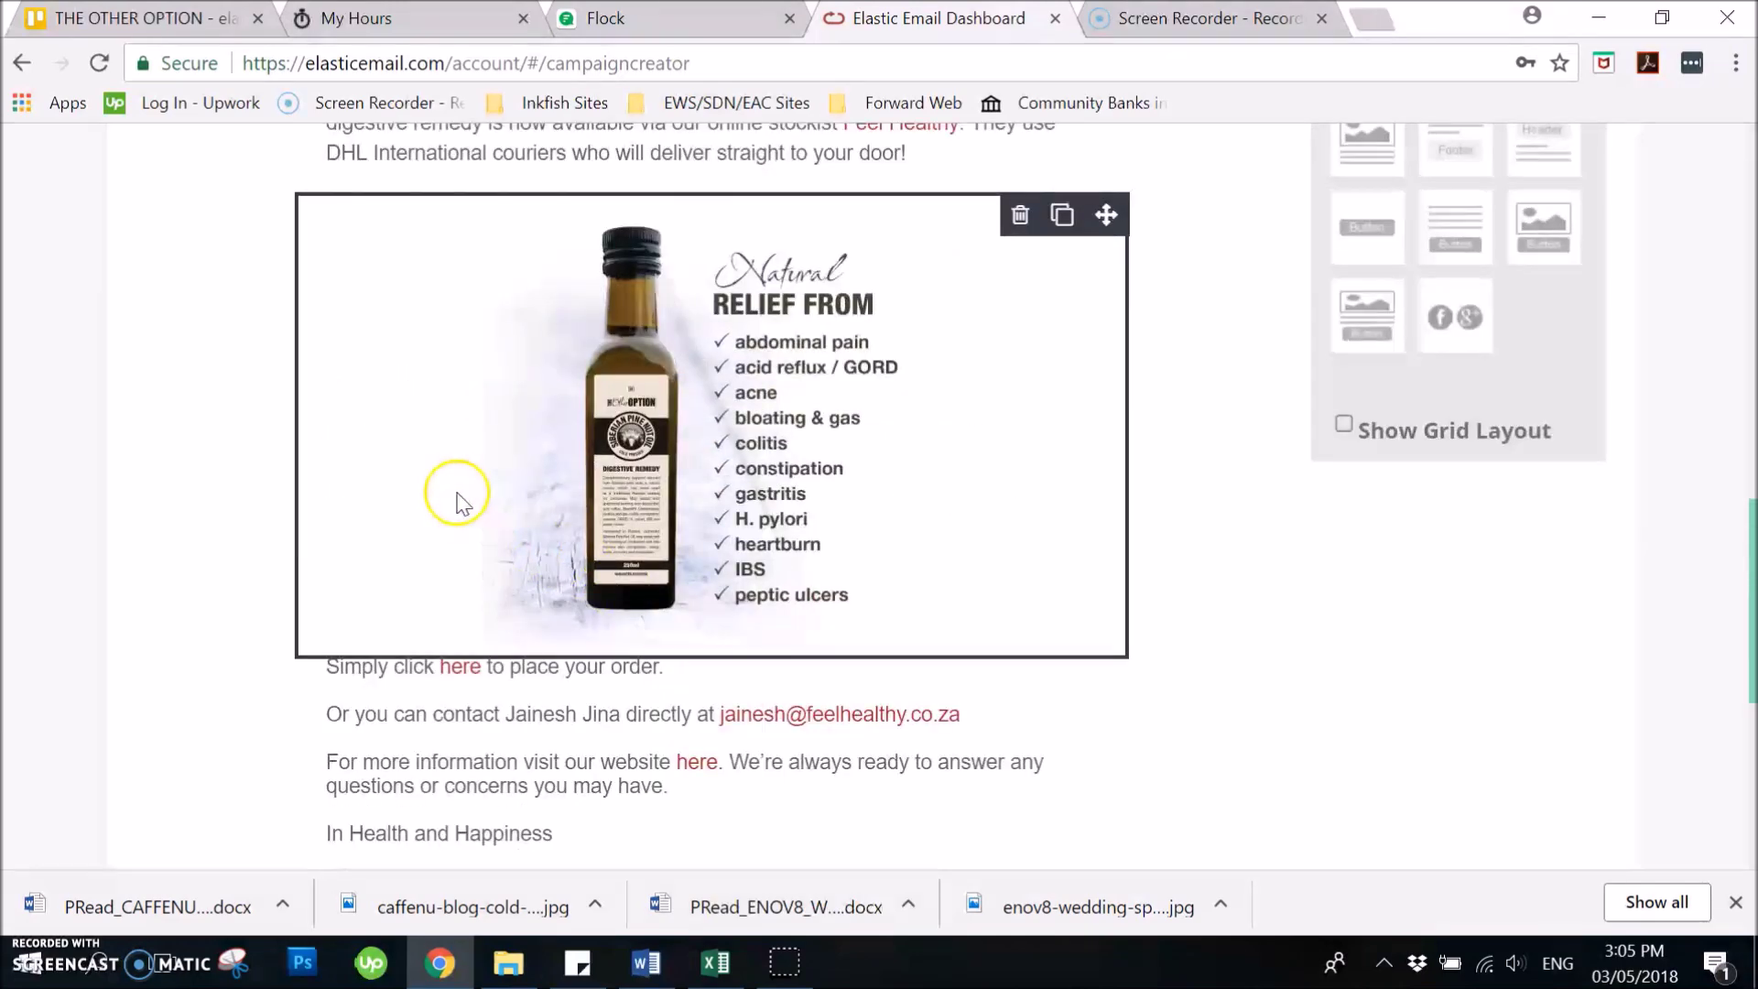
scroll(459, 485, "up", 2)
scroll(824, 449, "up", 2)
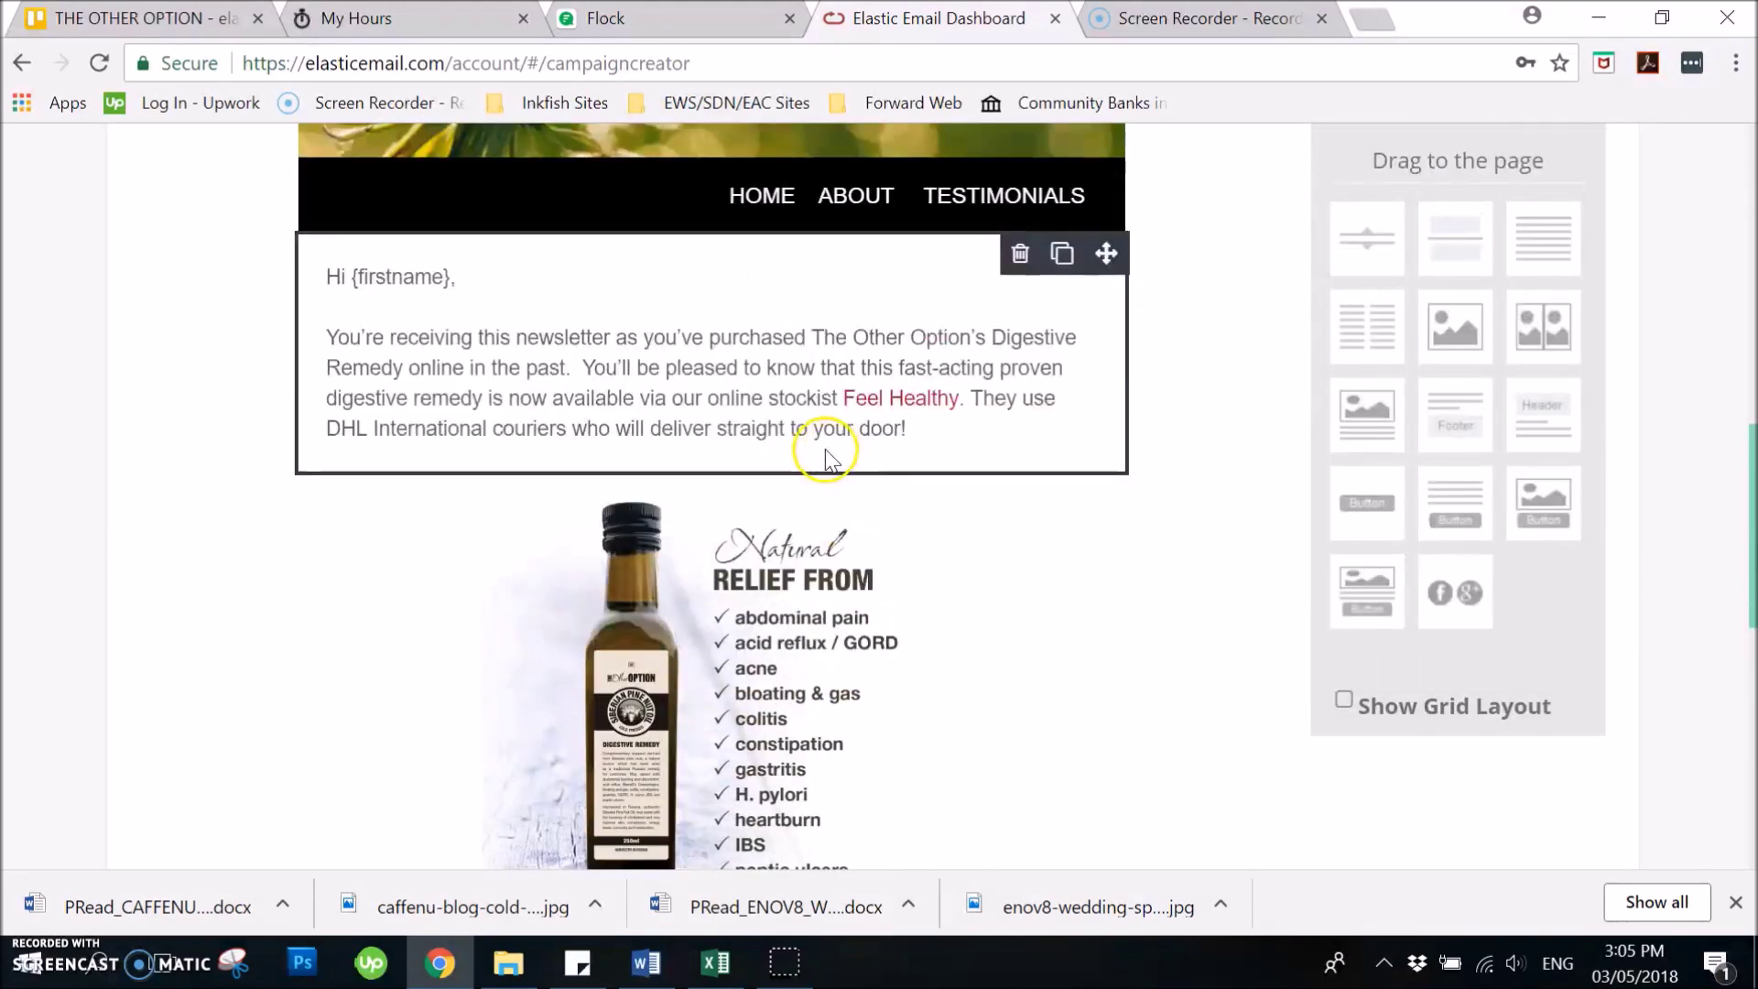
scroll(826, 455, "up", 8)
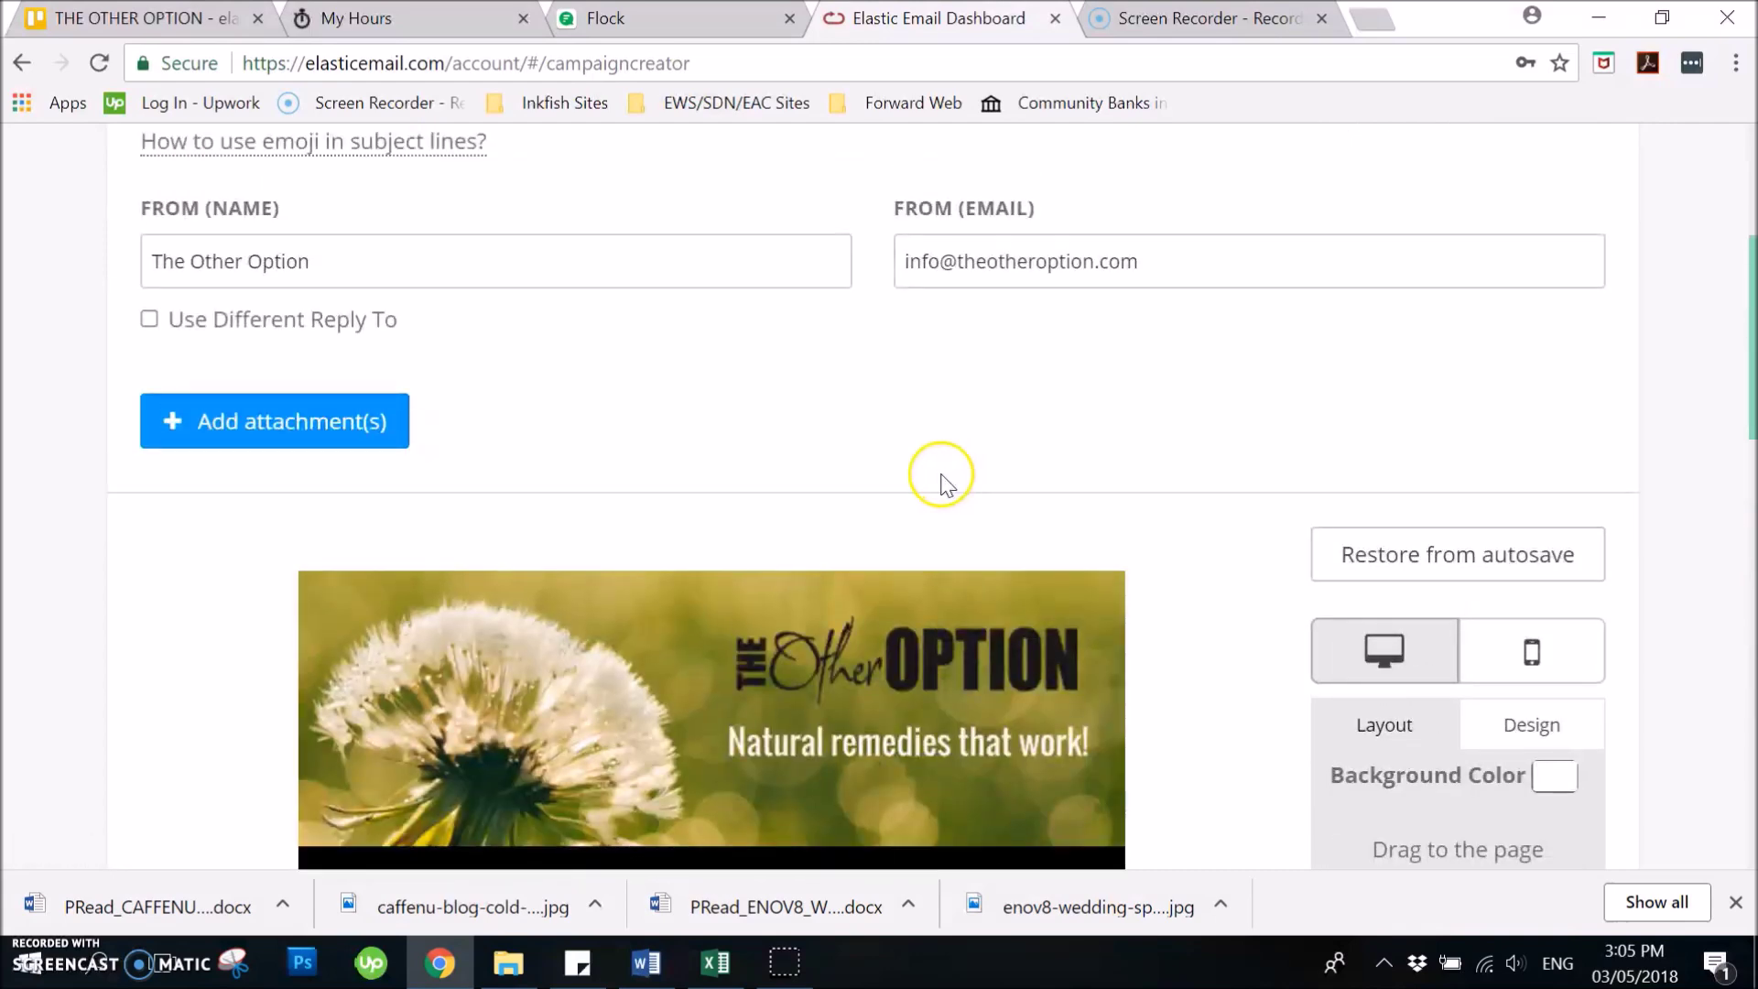
scroll(943, 478, "up", 3)
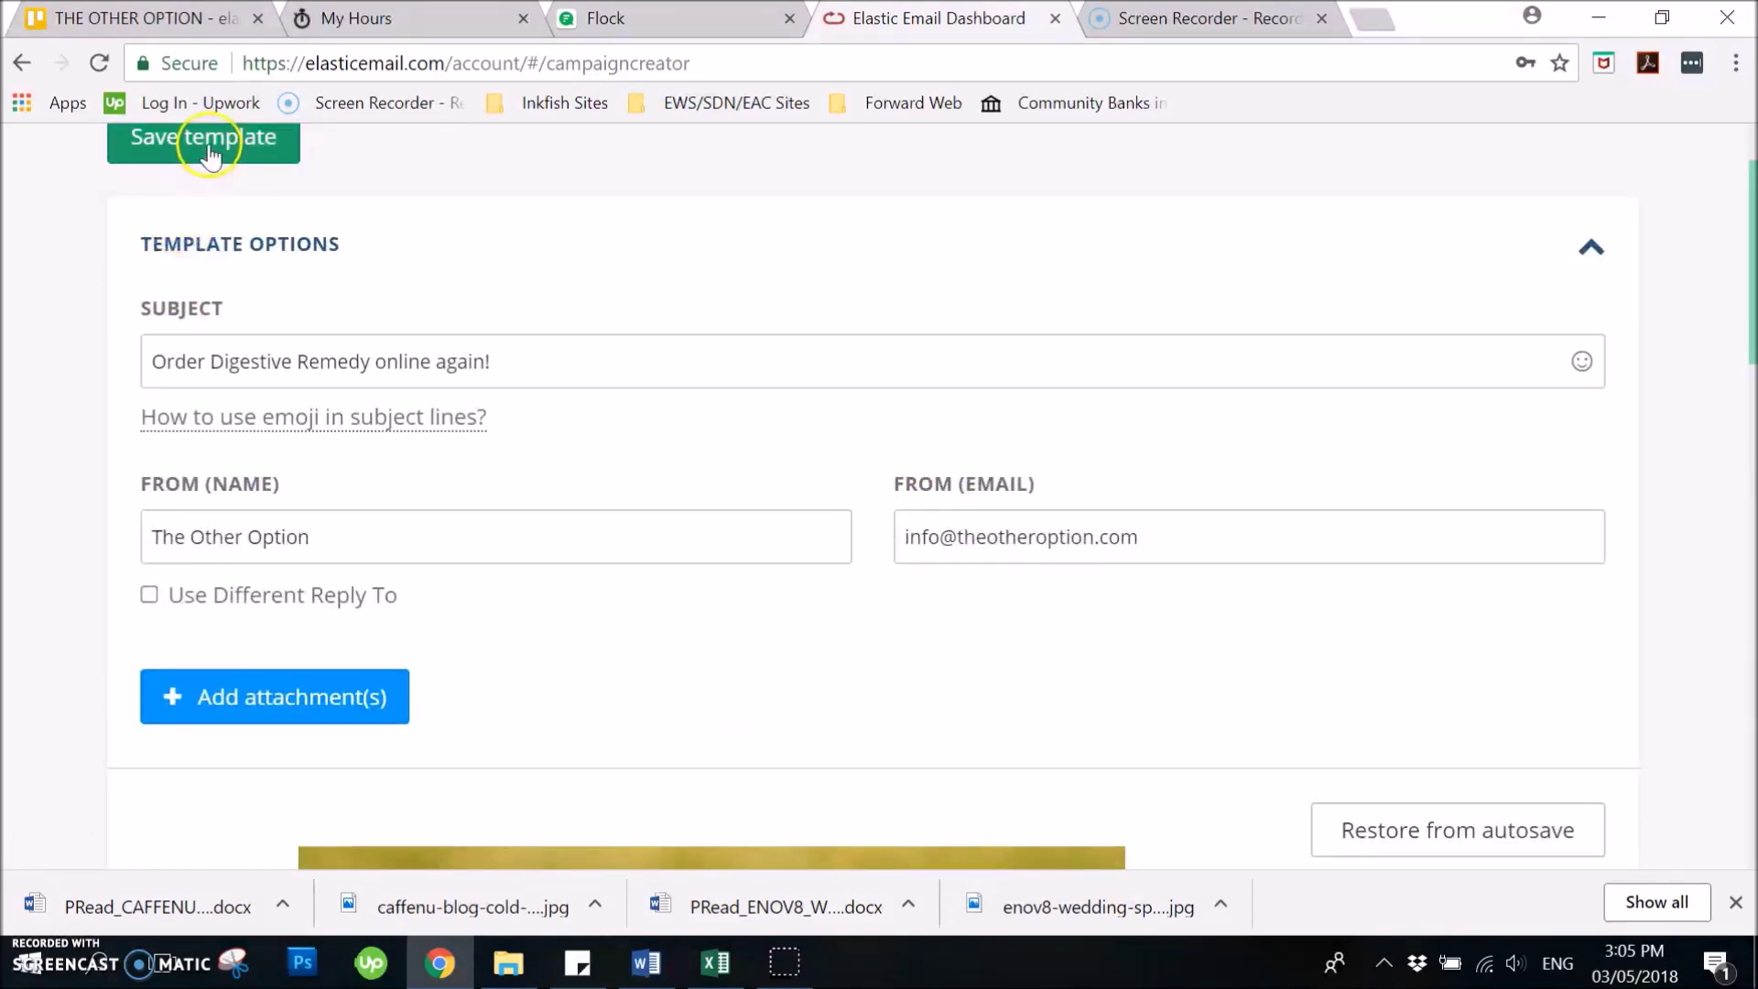
scroll(1245, 348, "down", 14)
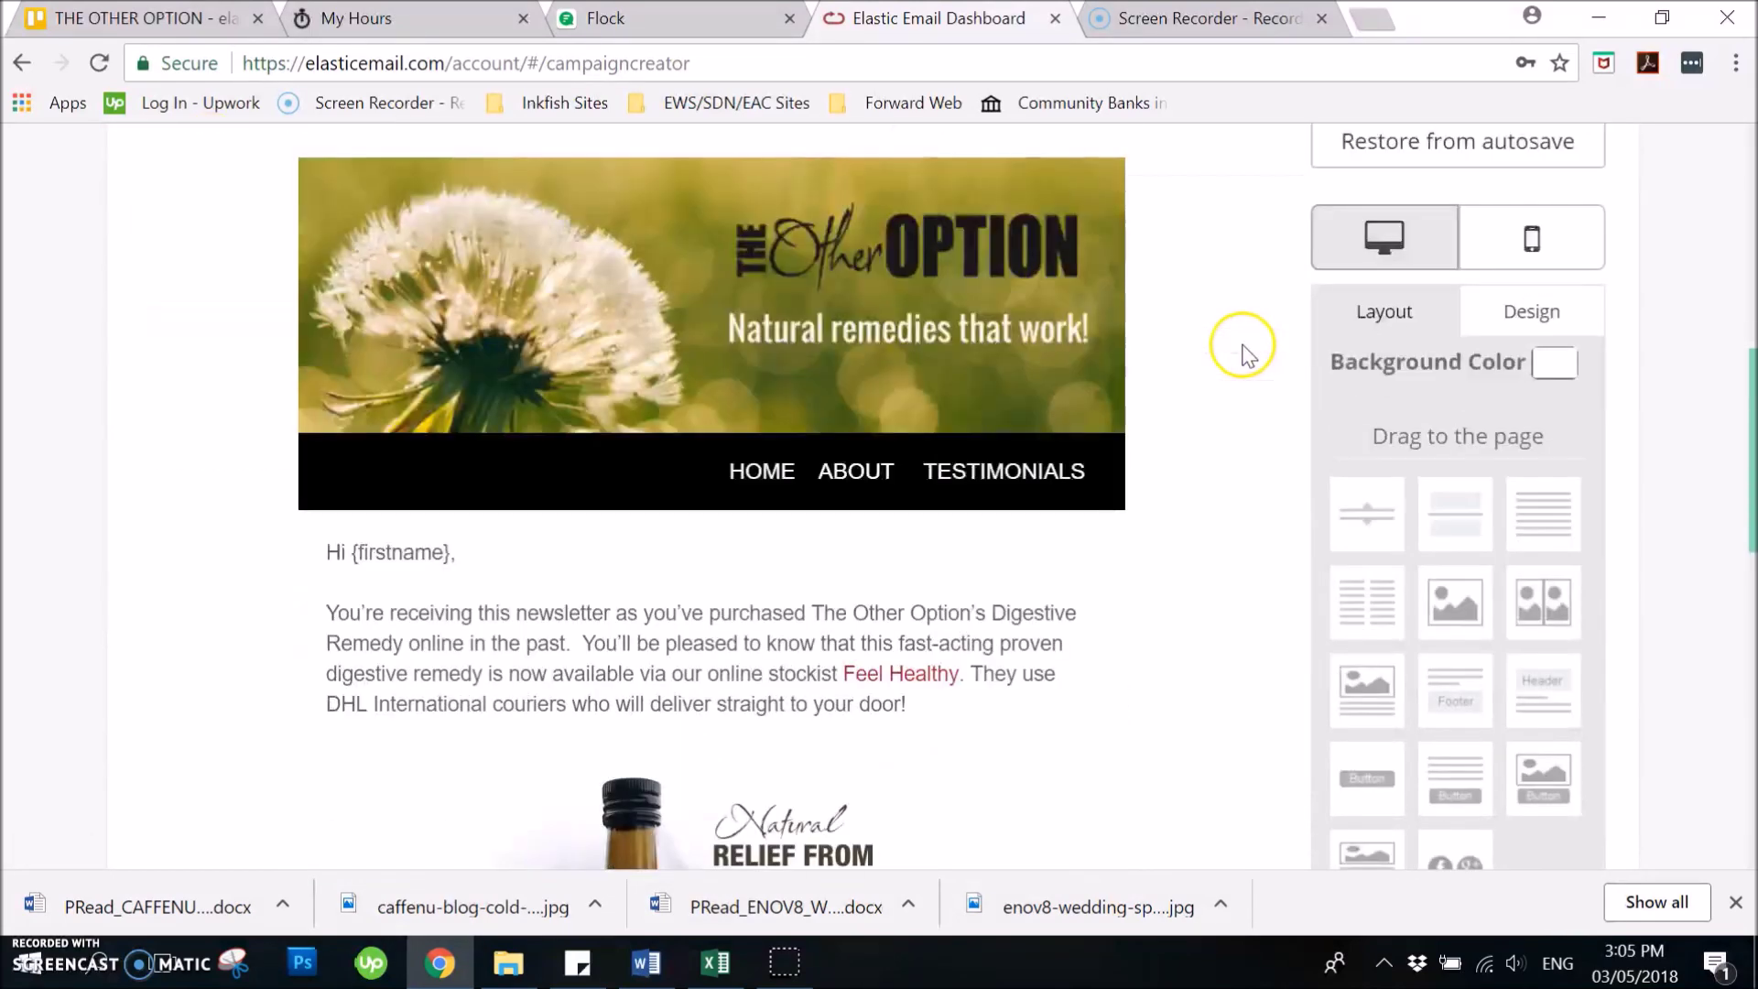
scroll(1236, 346, "down", 5)
scroll(553, 321, "up", 19)
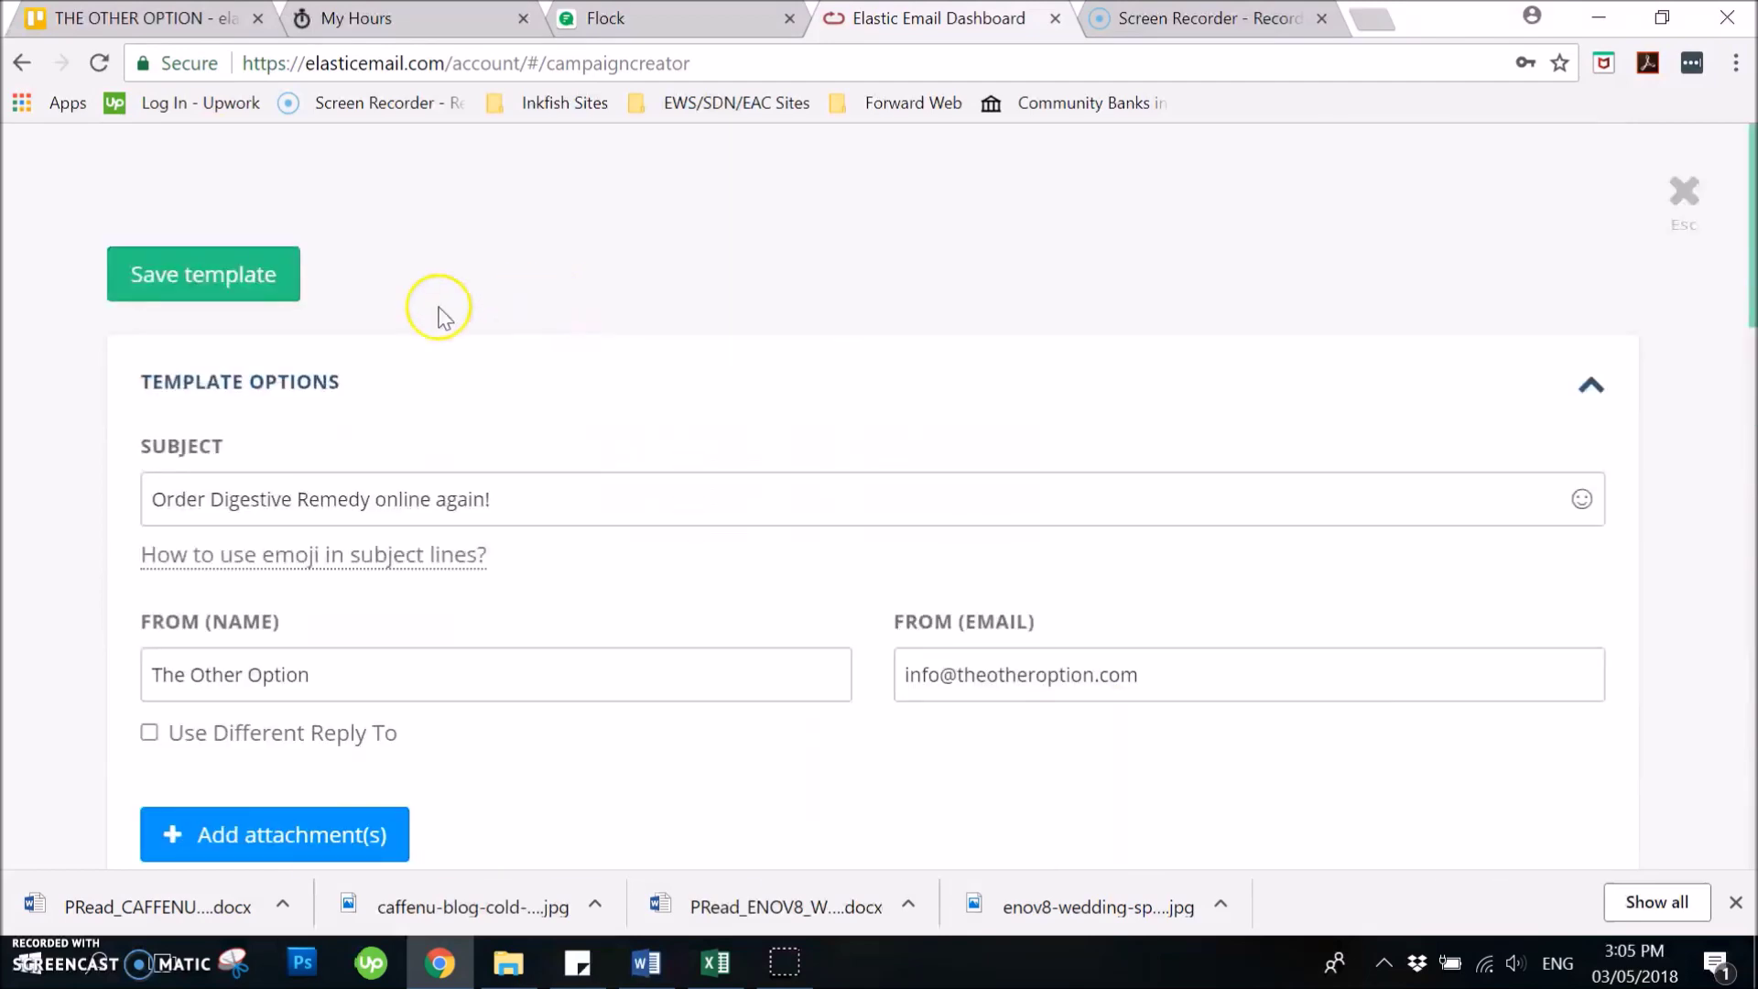
left_click(209, 278)
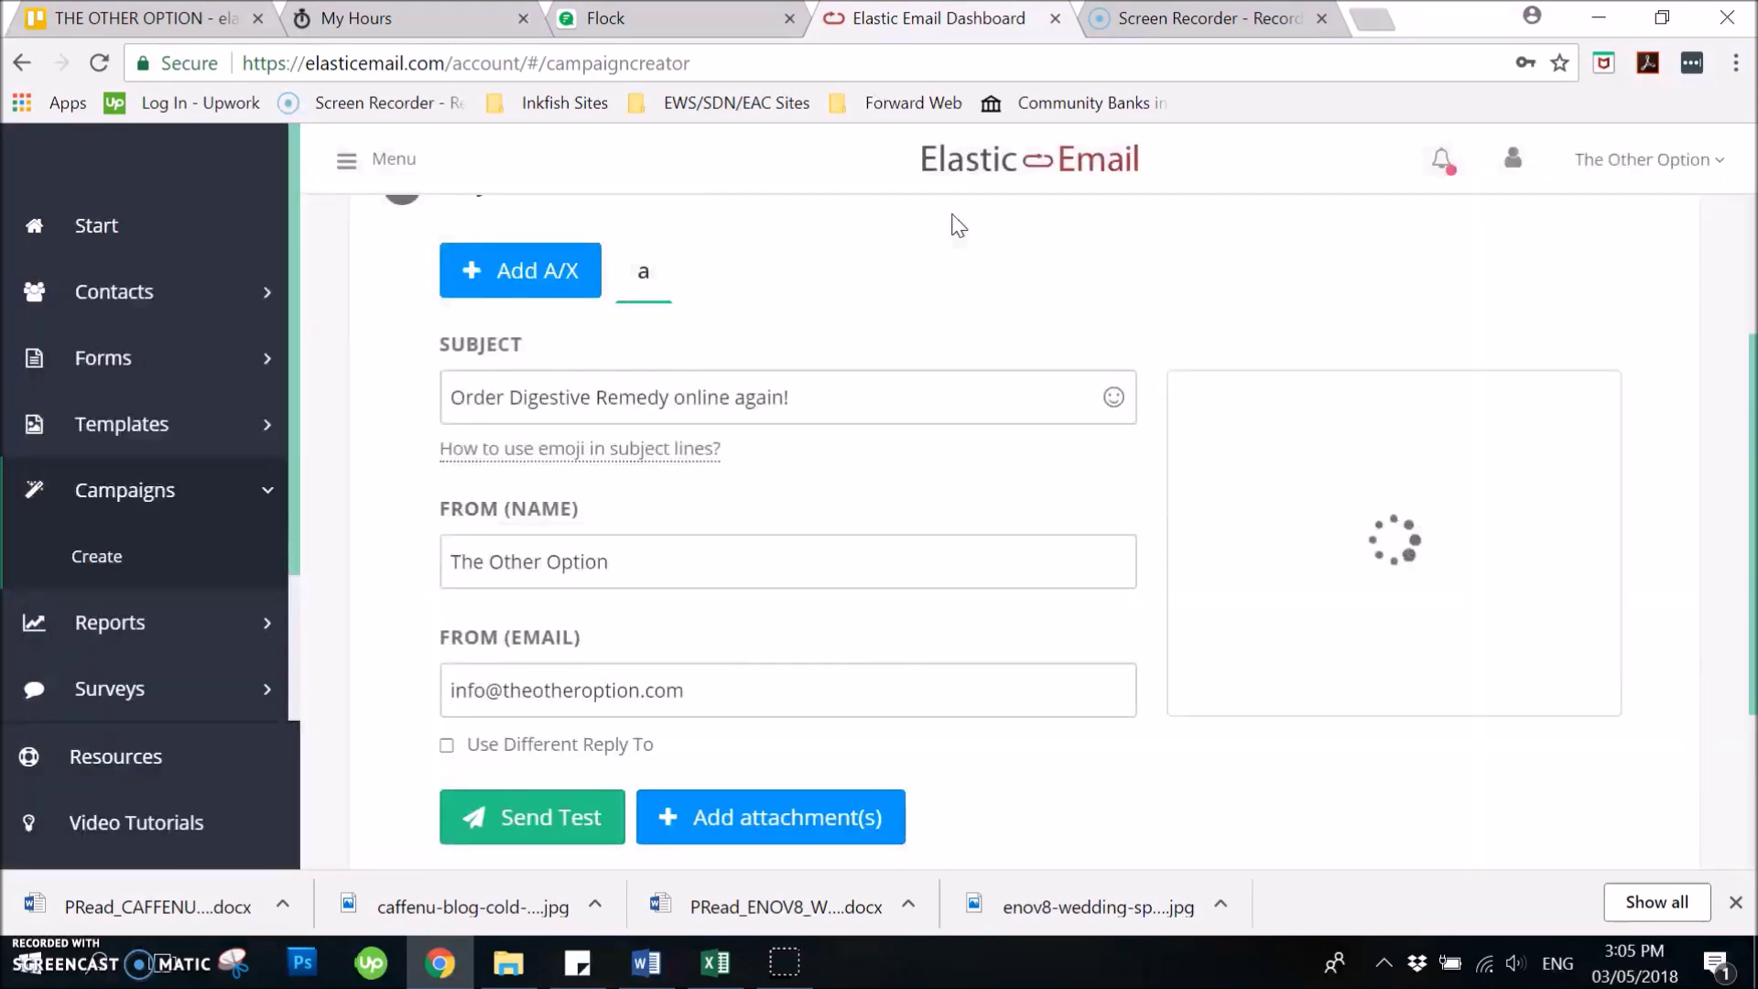
- Open Send Test, check the test recipient address, and cancel without sending
left_click(981, 326)
scroll(988, 322, "down", 3)
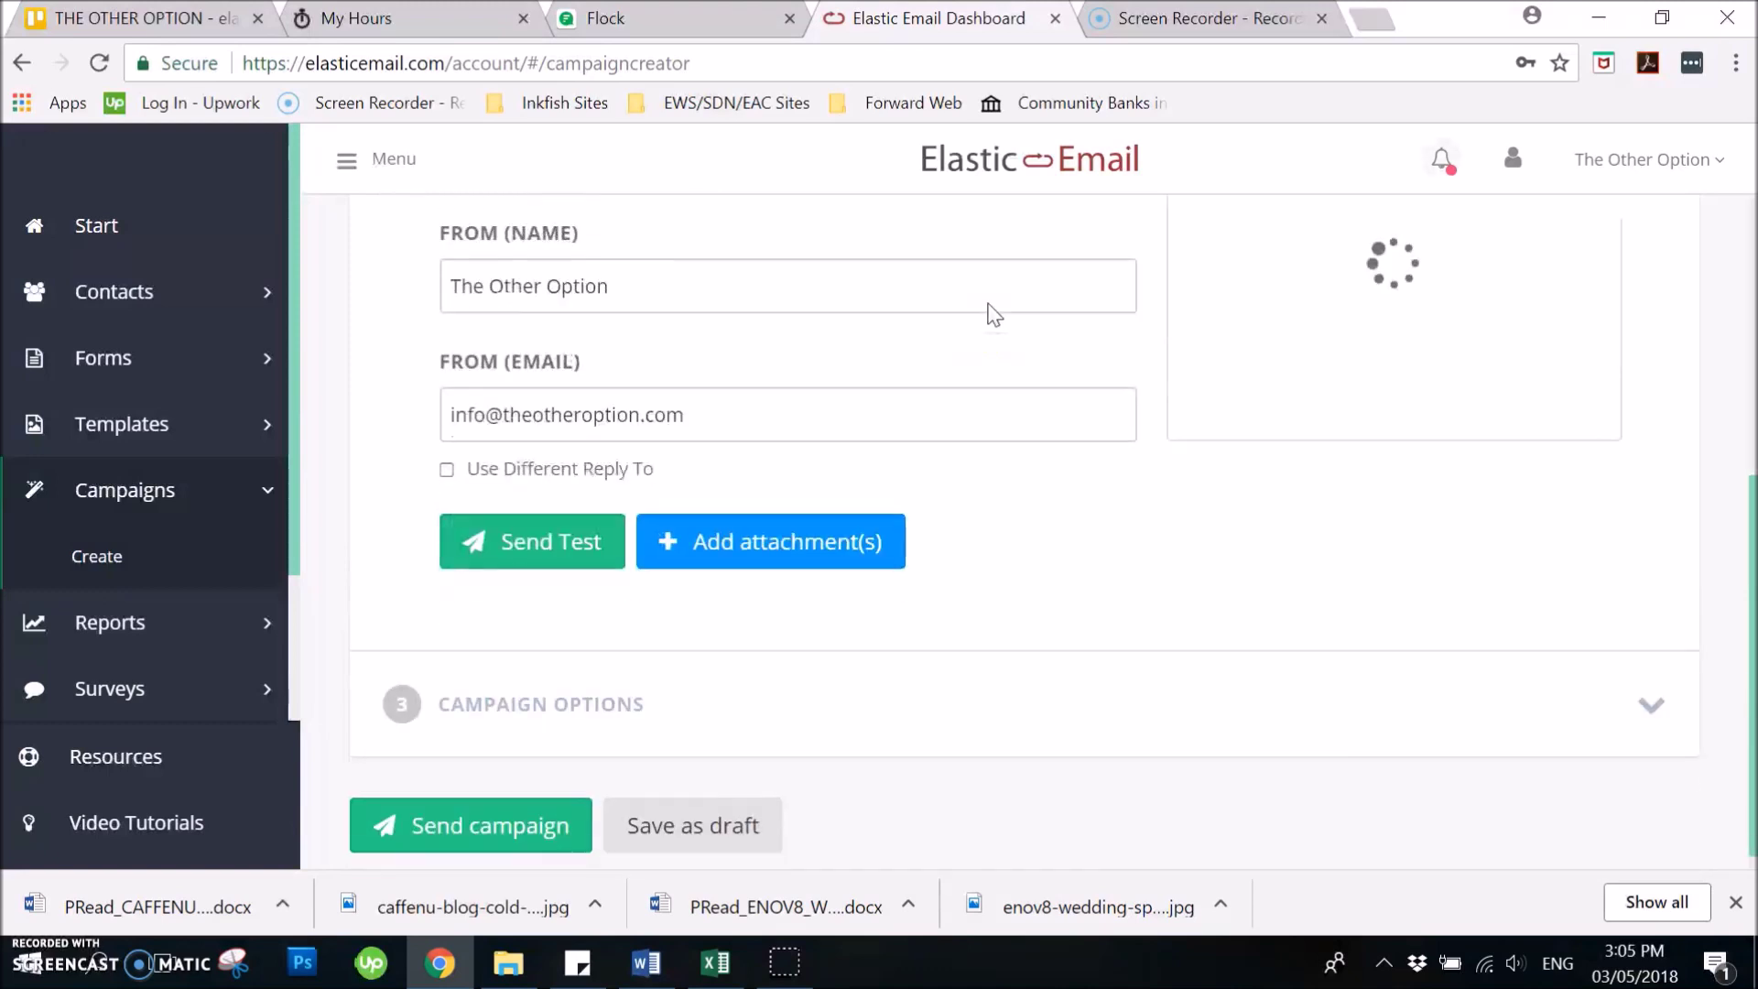
scroll(990, 304, "up", 3)
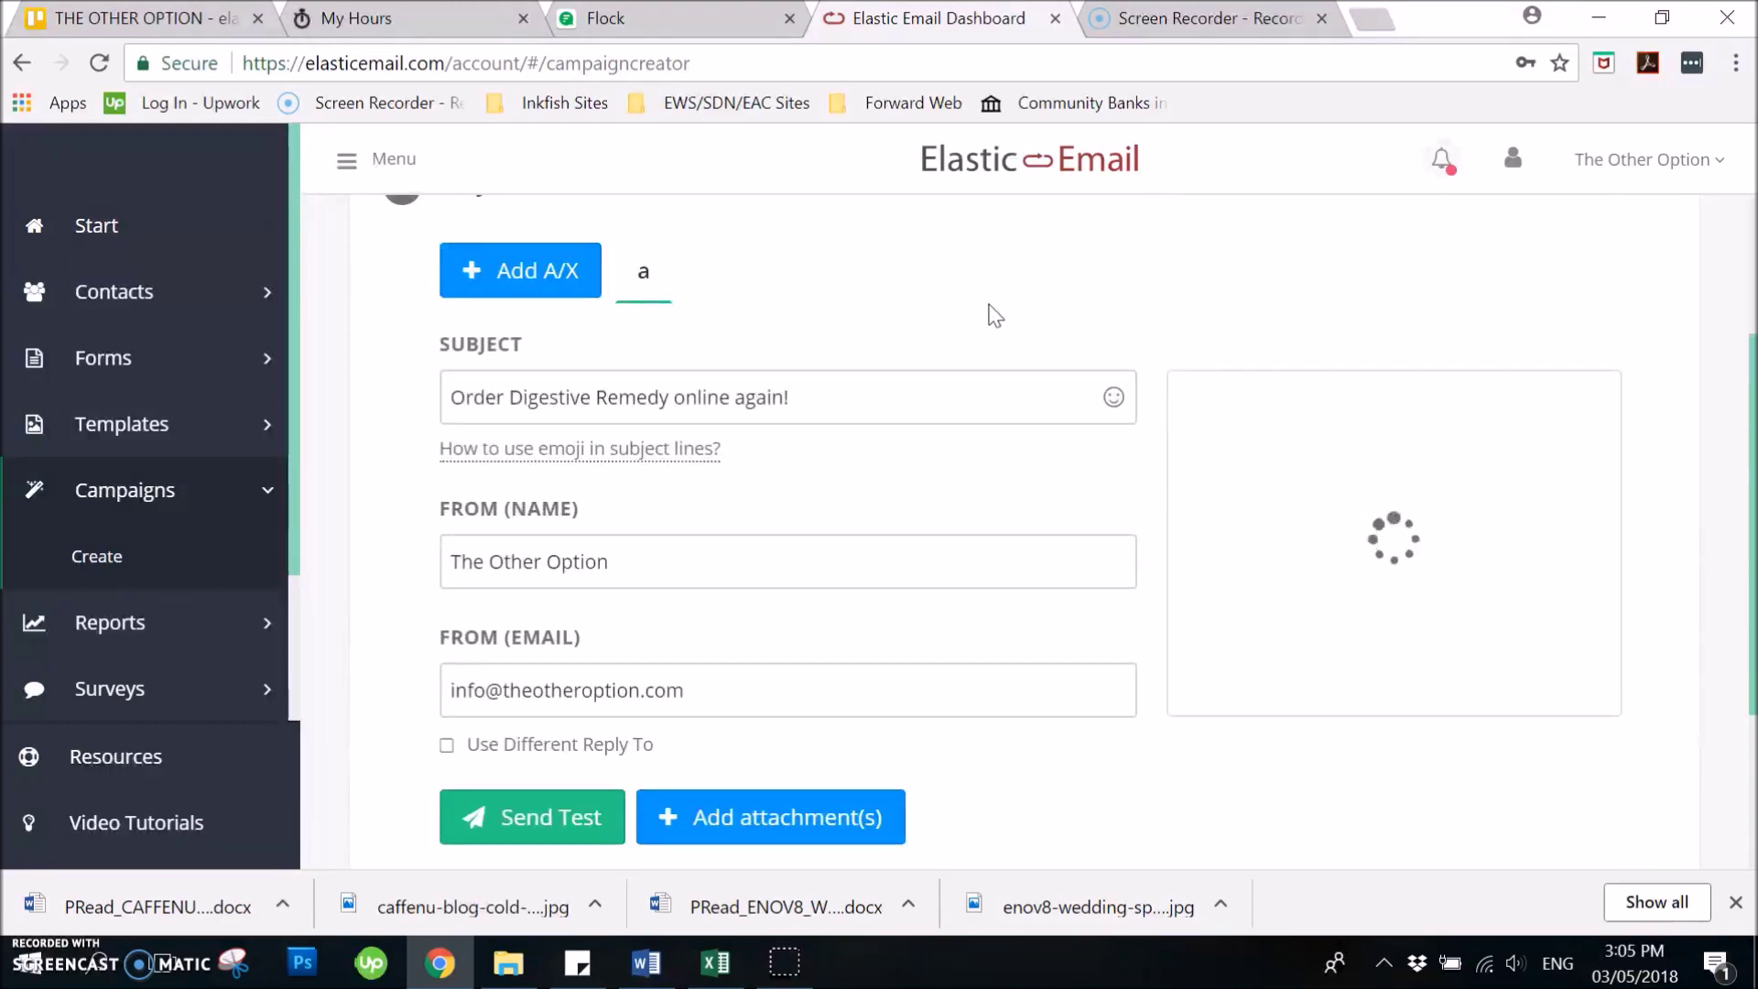
scroll(732, 606, "down", 3)
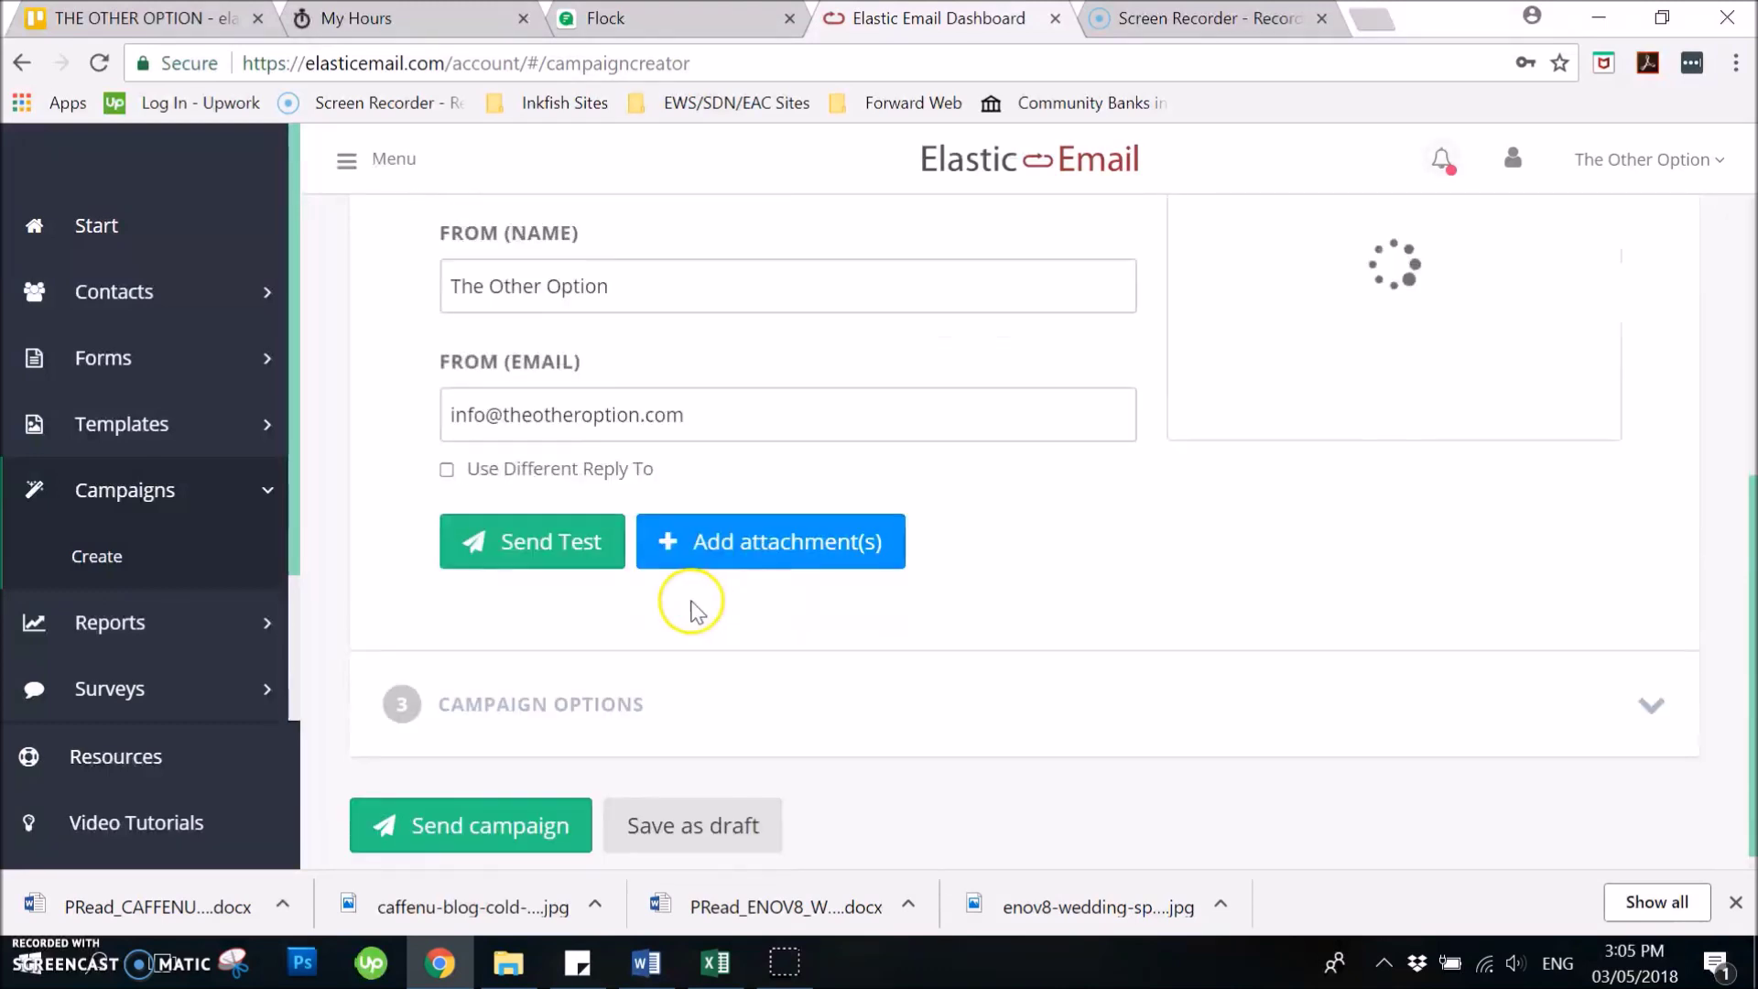
left_click(553, 557)
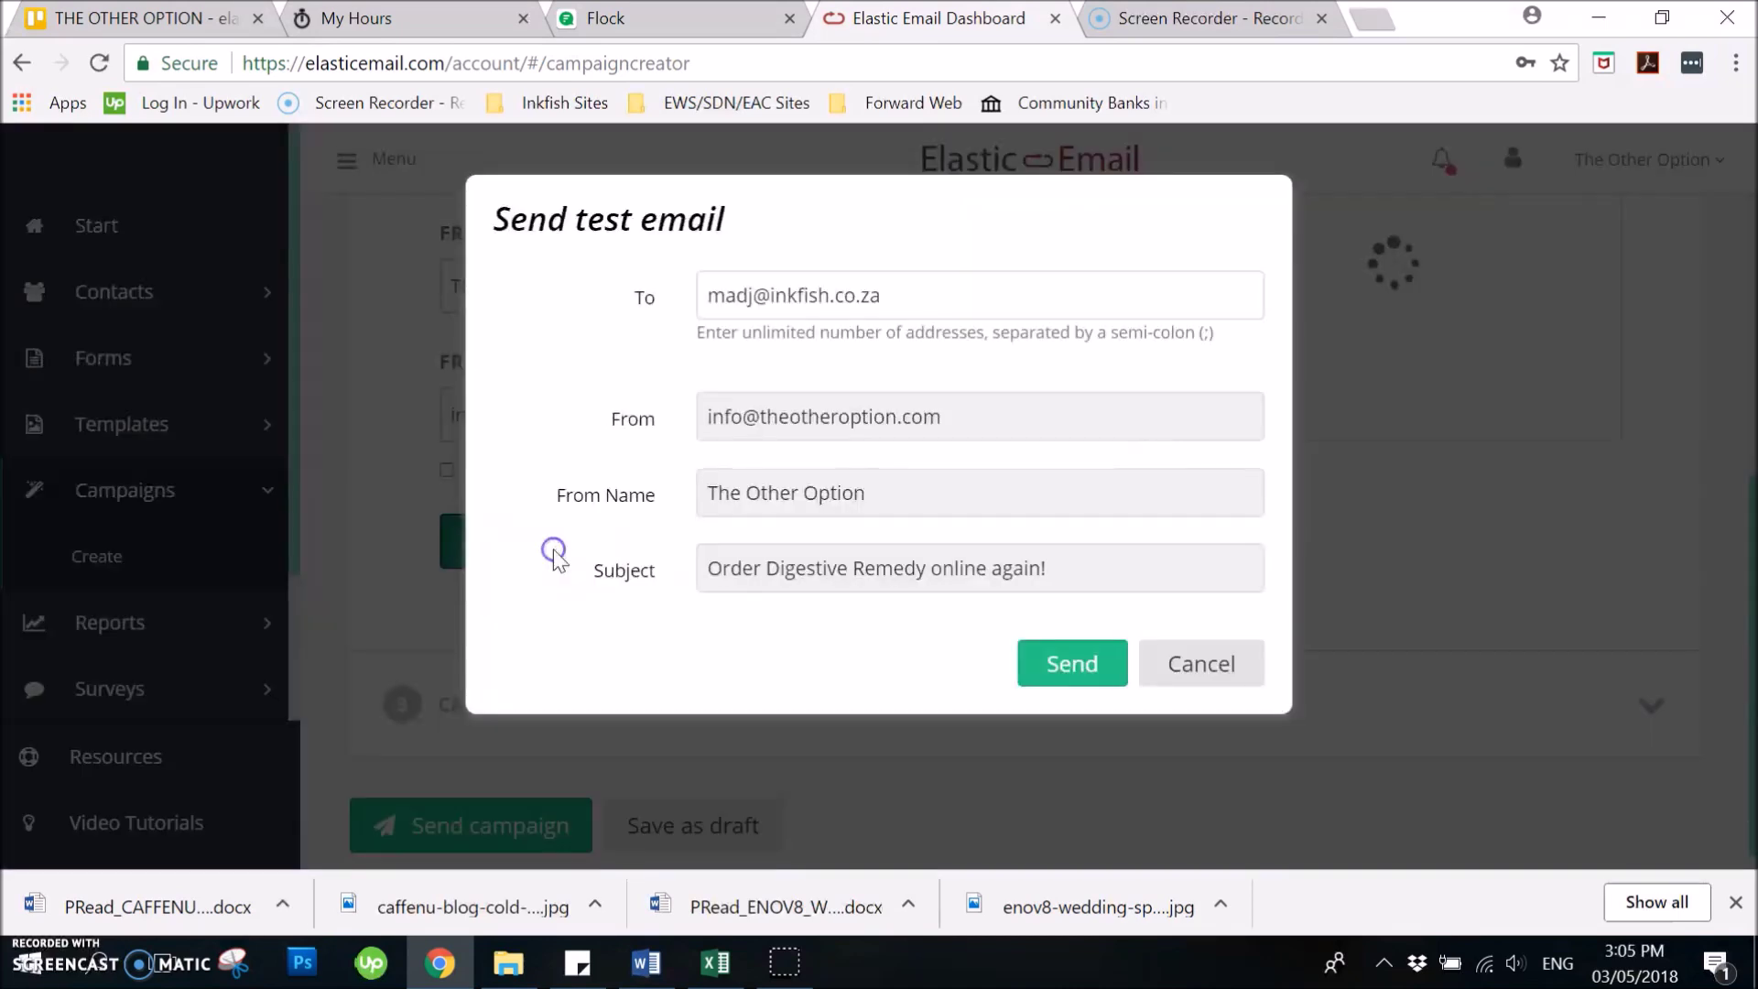
left_click(881, 295)
left_click(746, 295)
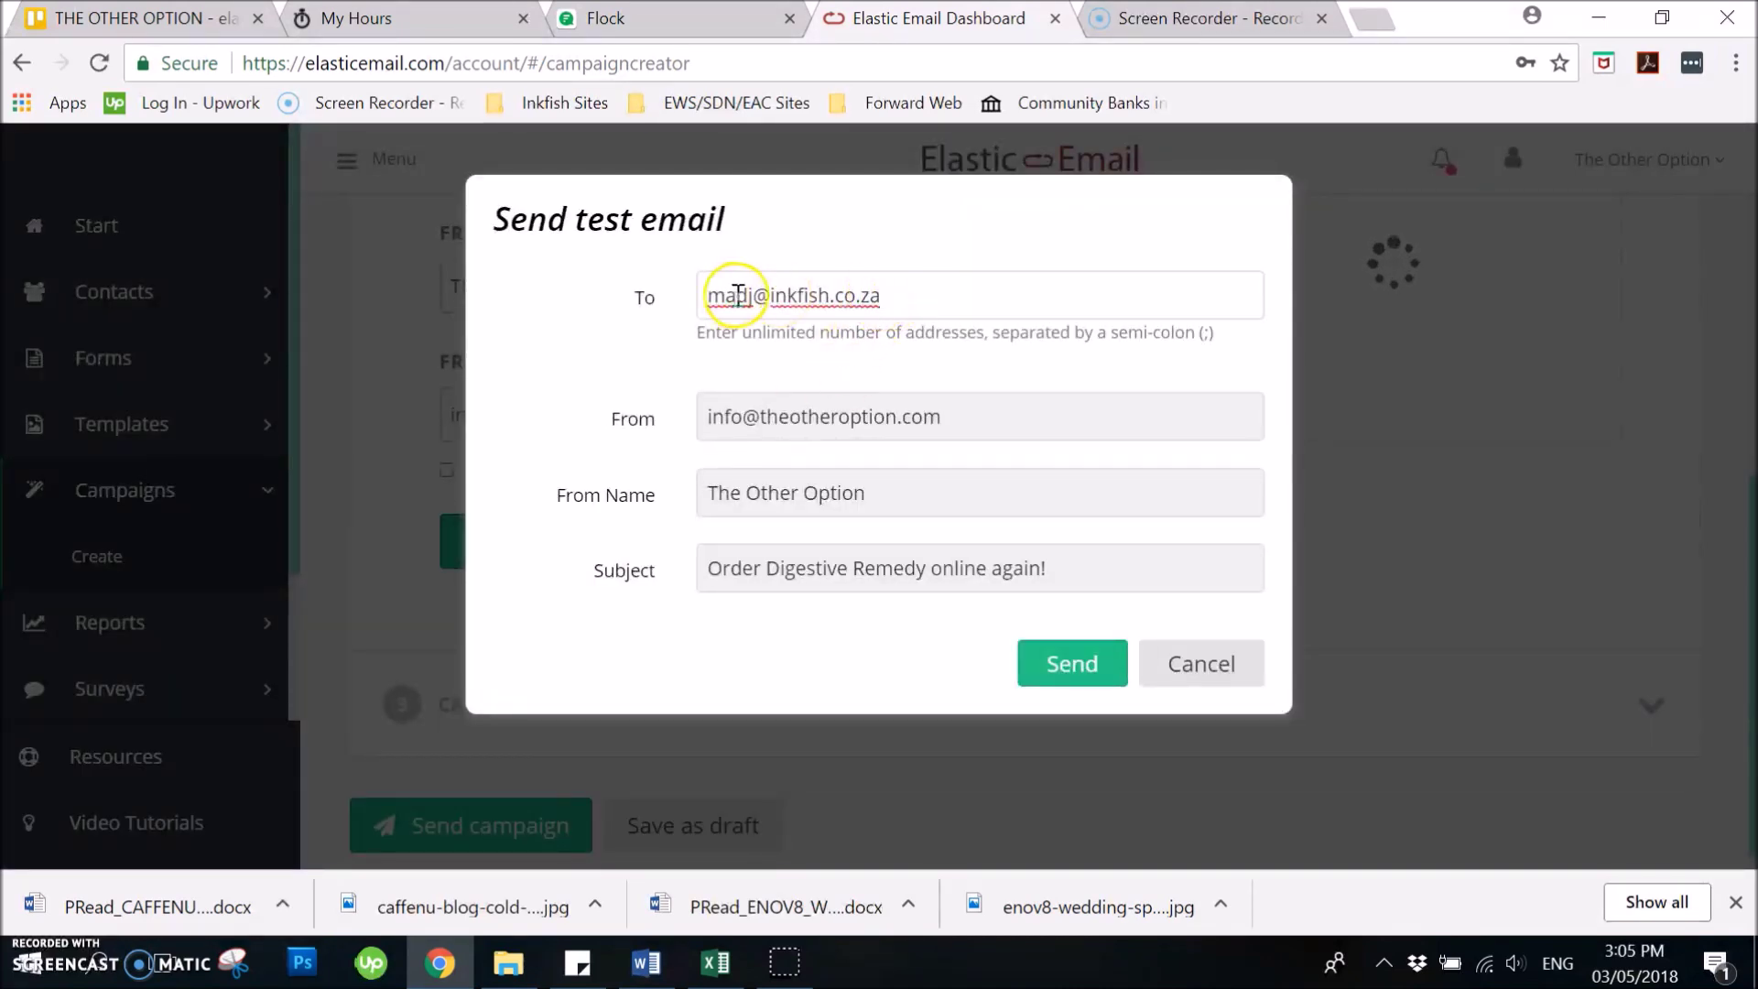
left_click(1236, 669)
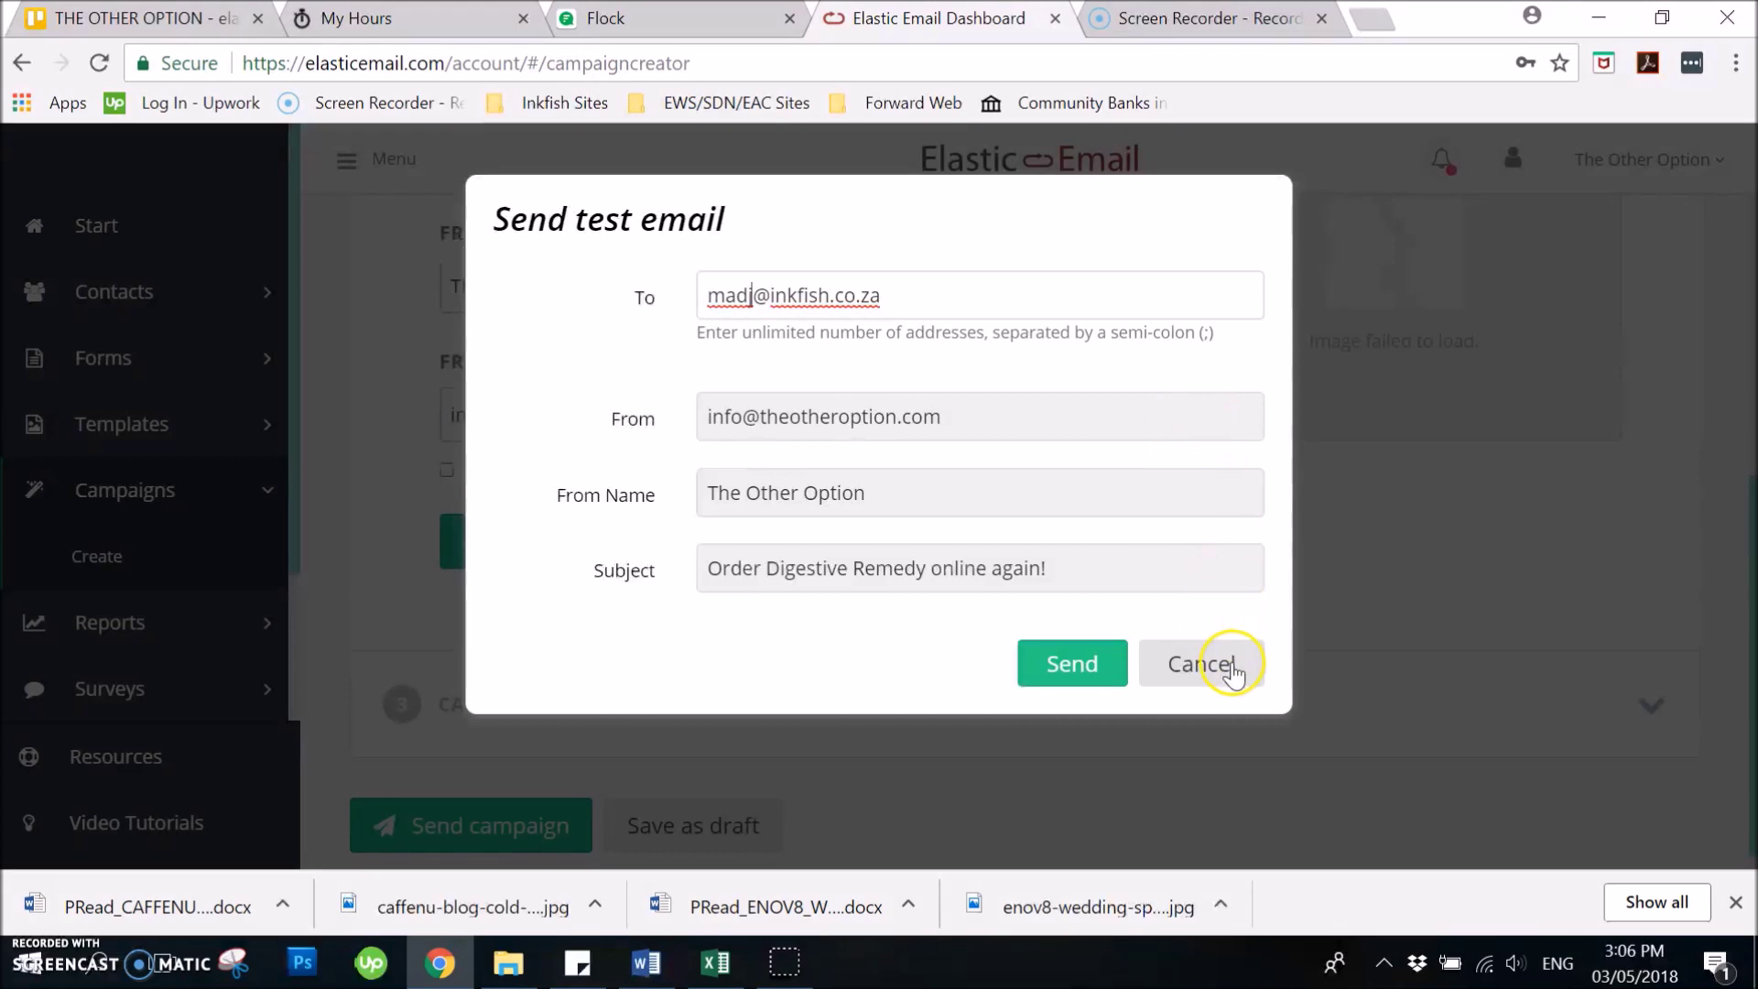
left_click(1234, 673)
scroll(952, 421, "up", 3)
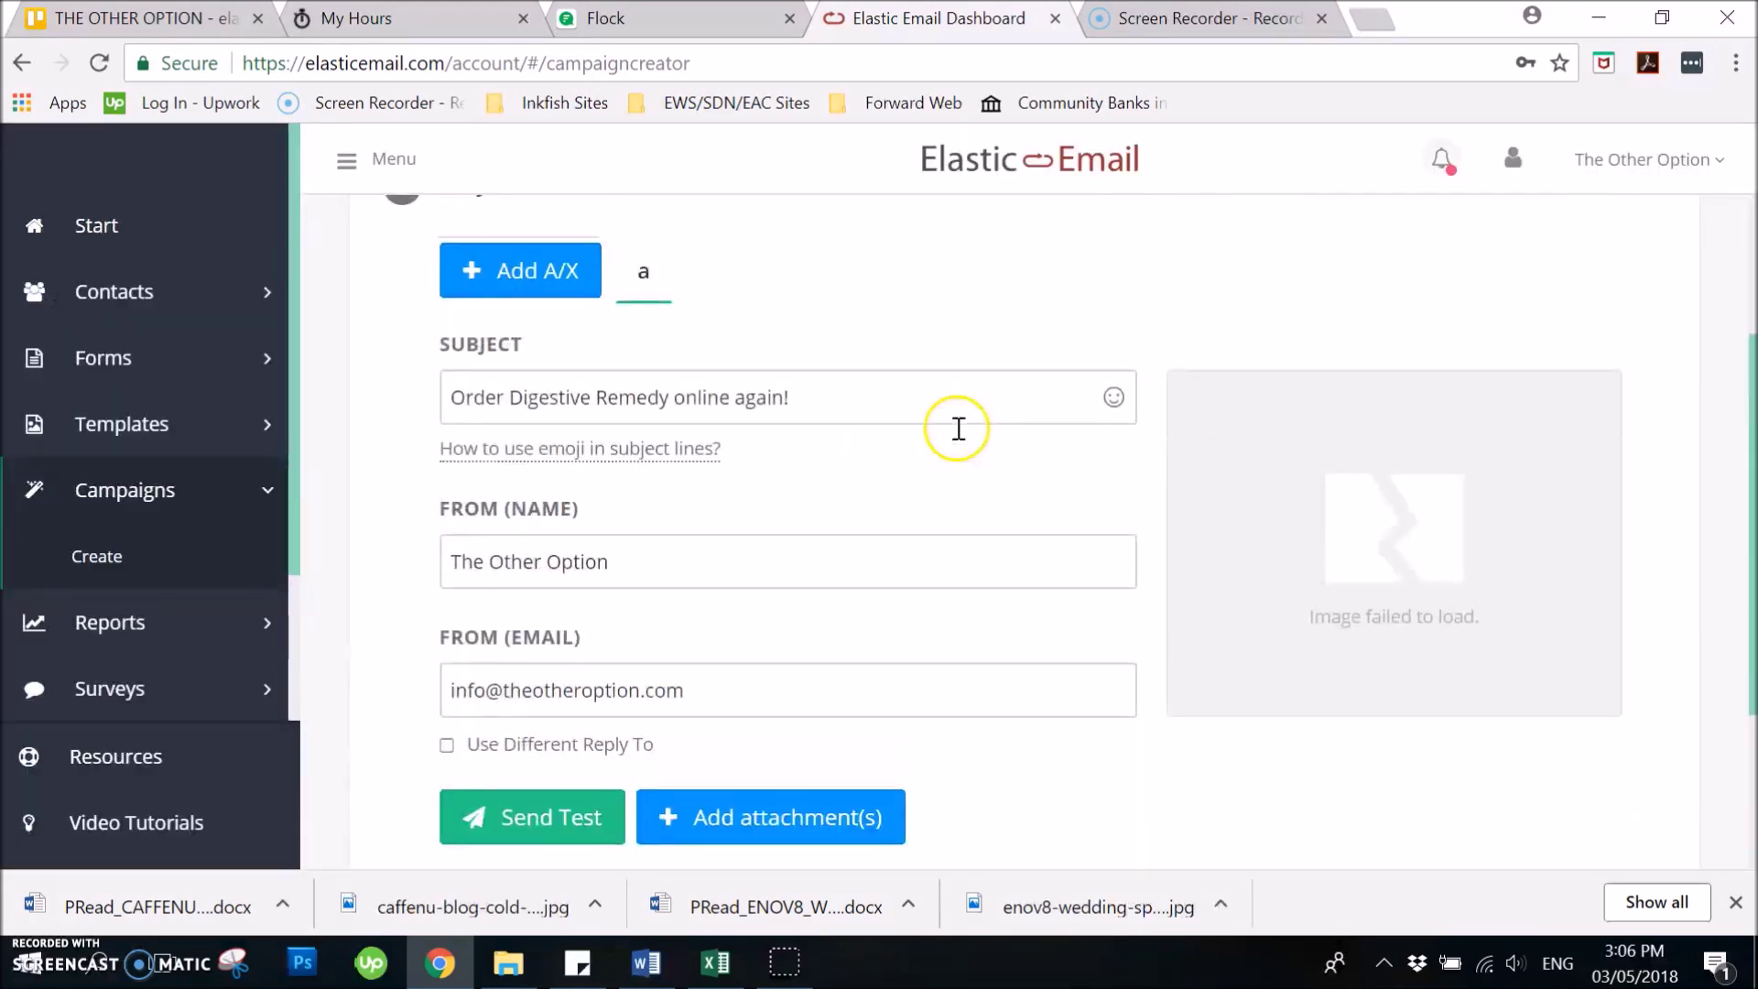
scroll(1040, 544, "down", 1)
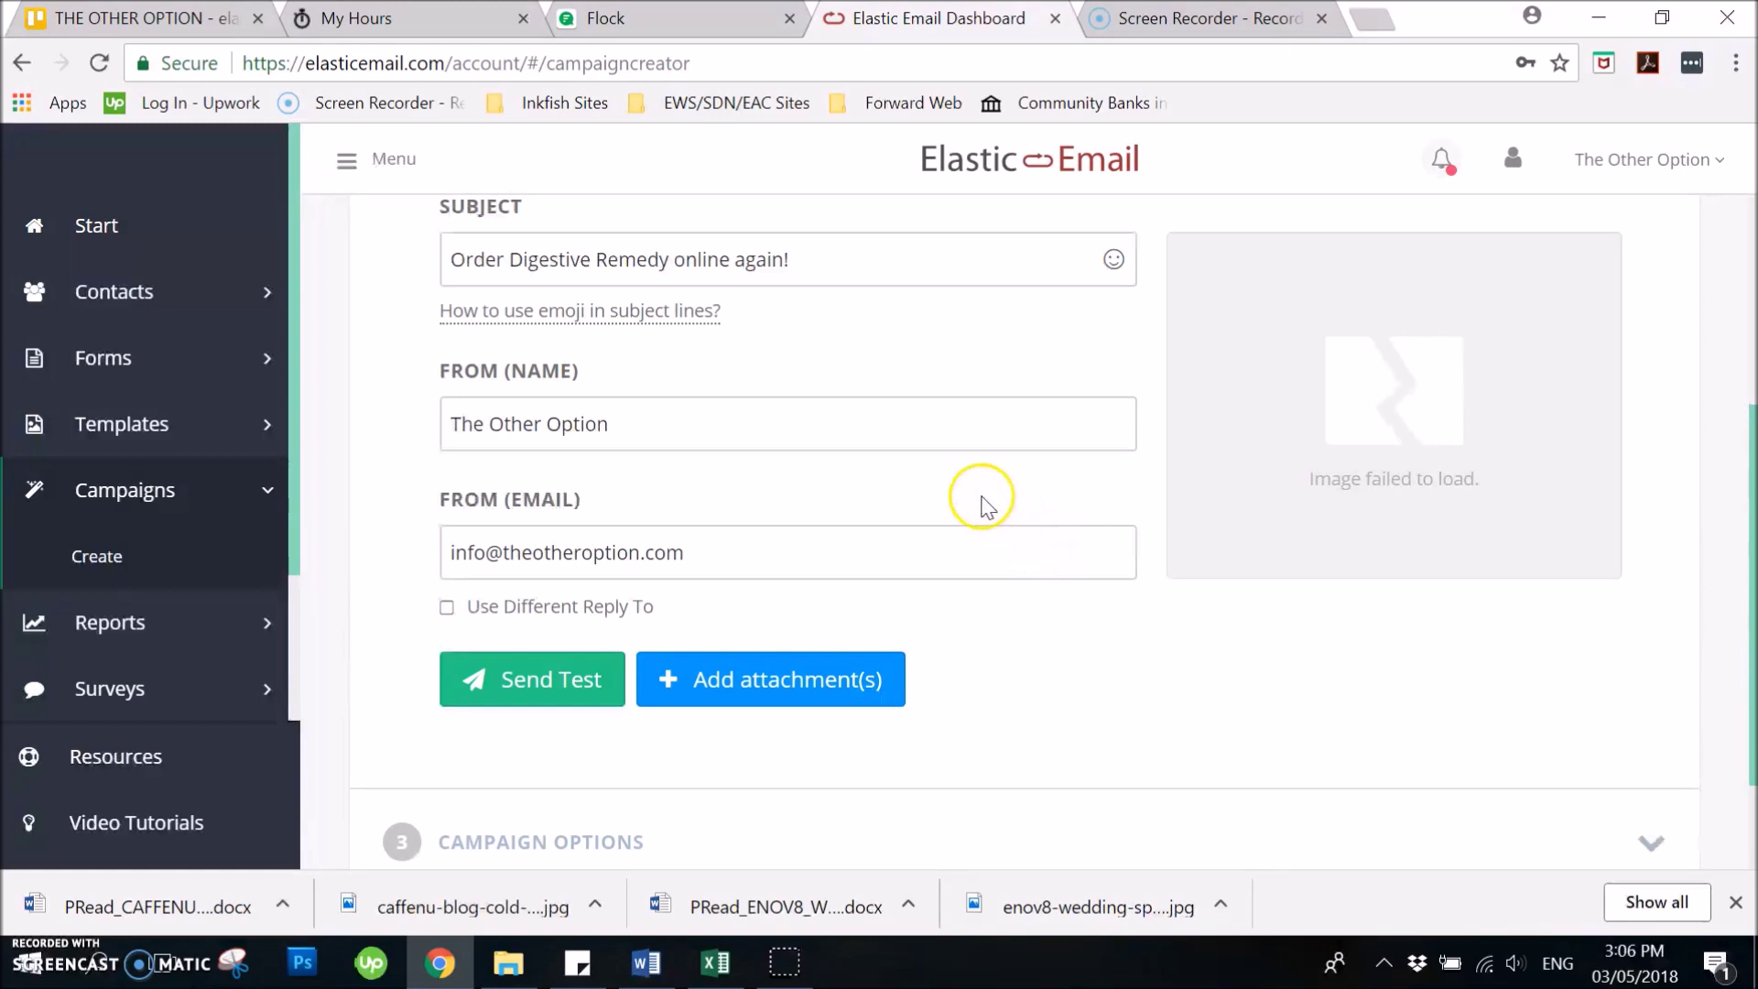
scroll(982, 505, "up", 1)
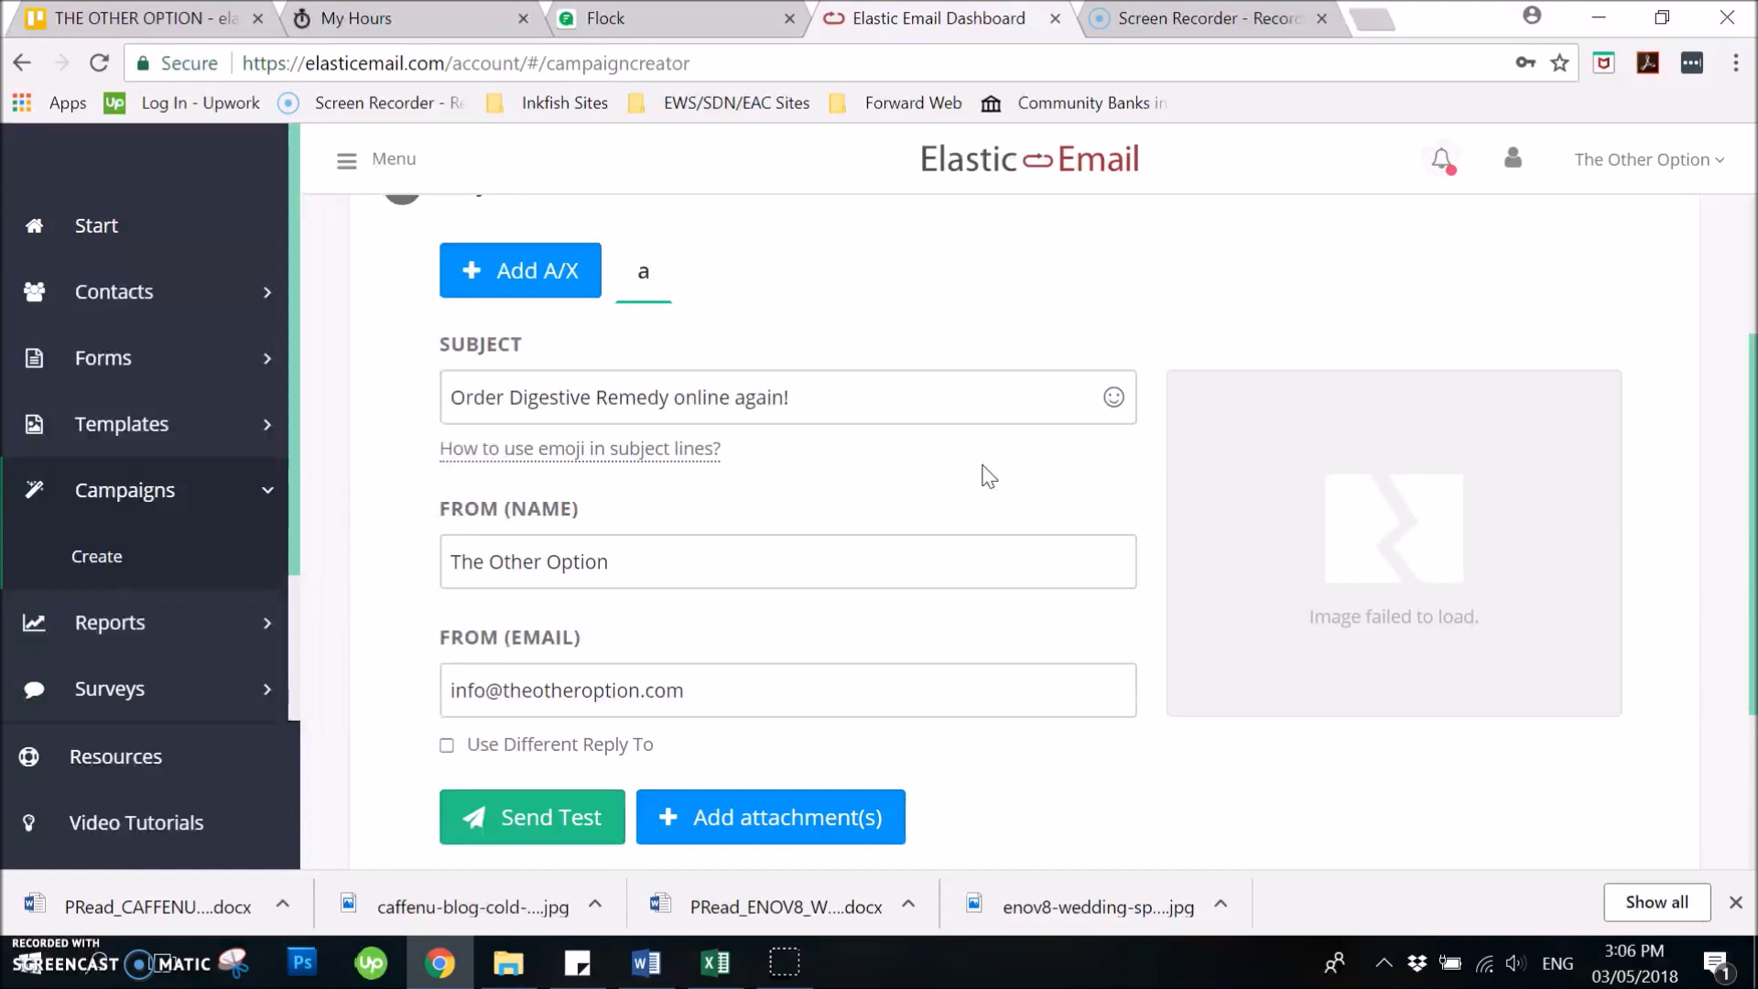
scroll(1007, 439, "up", 4)
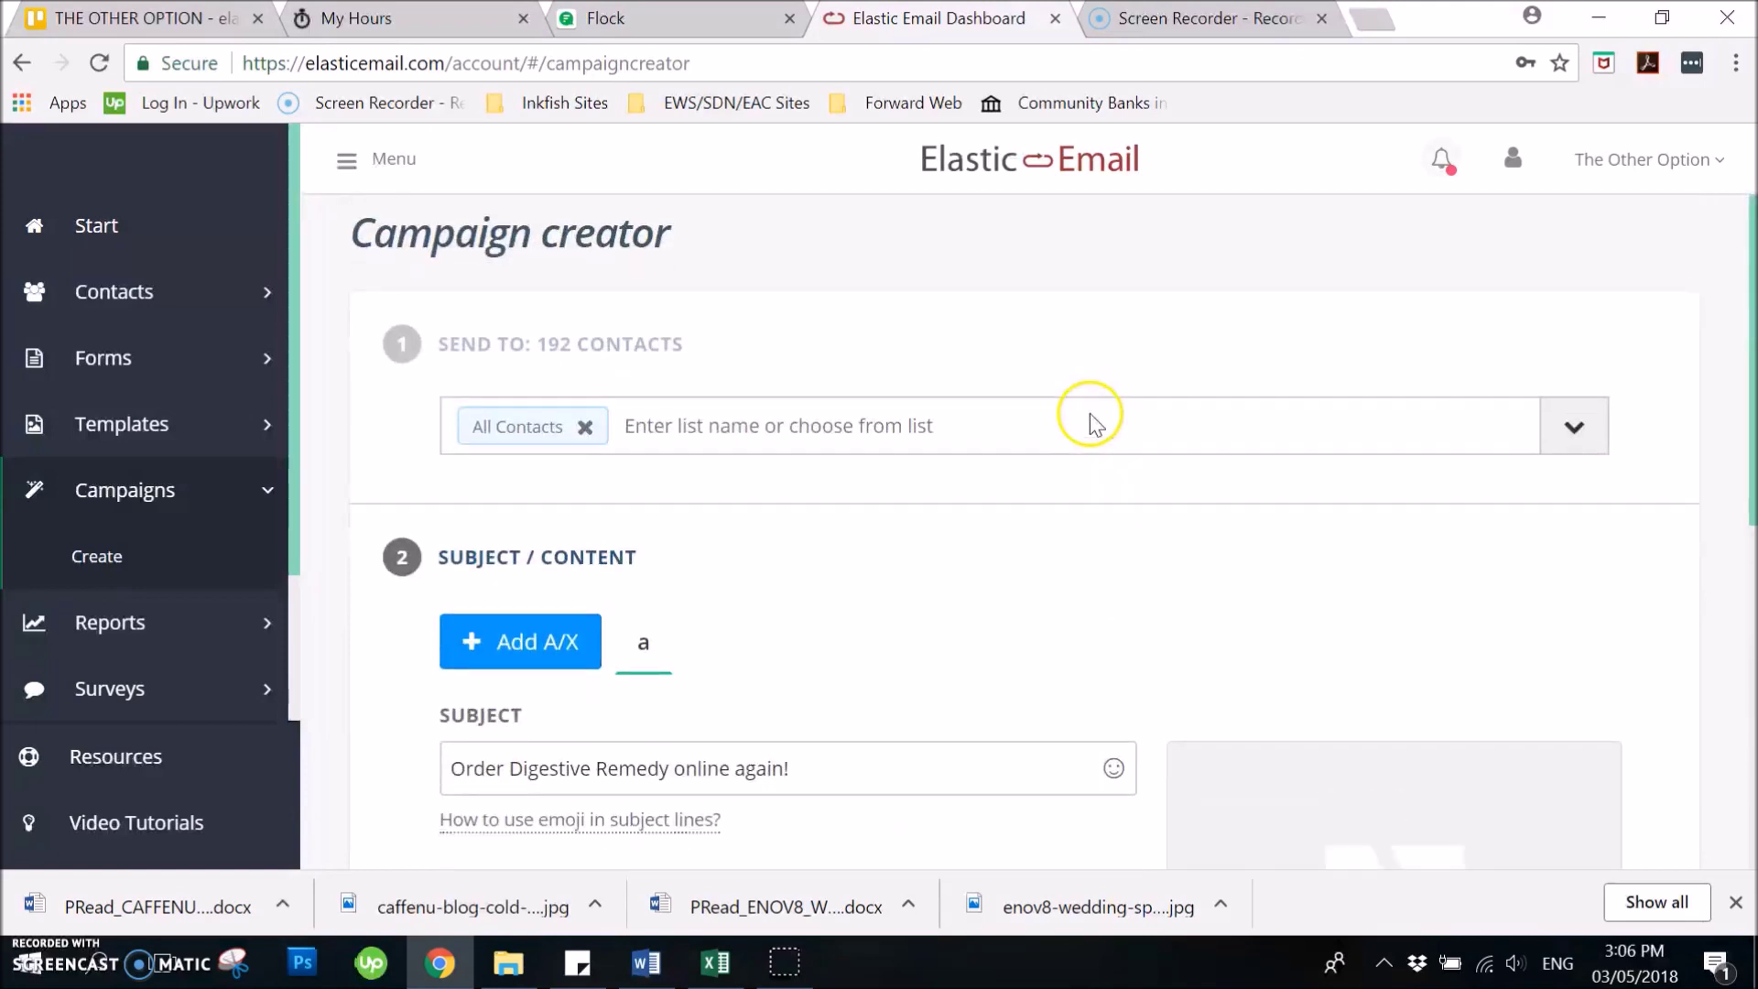
scroll(1087, 420, "down", 7)
left_click(1091, 414)
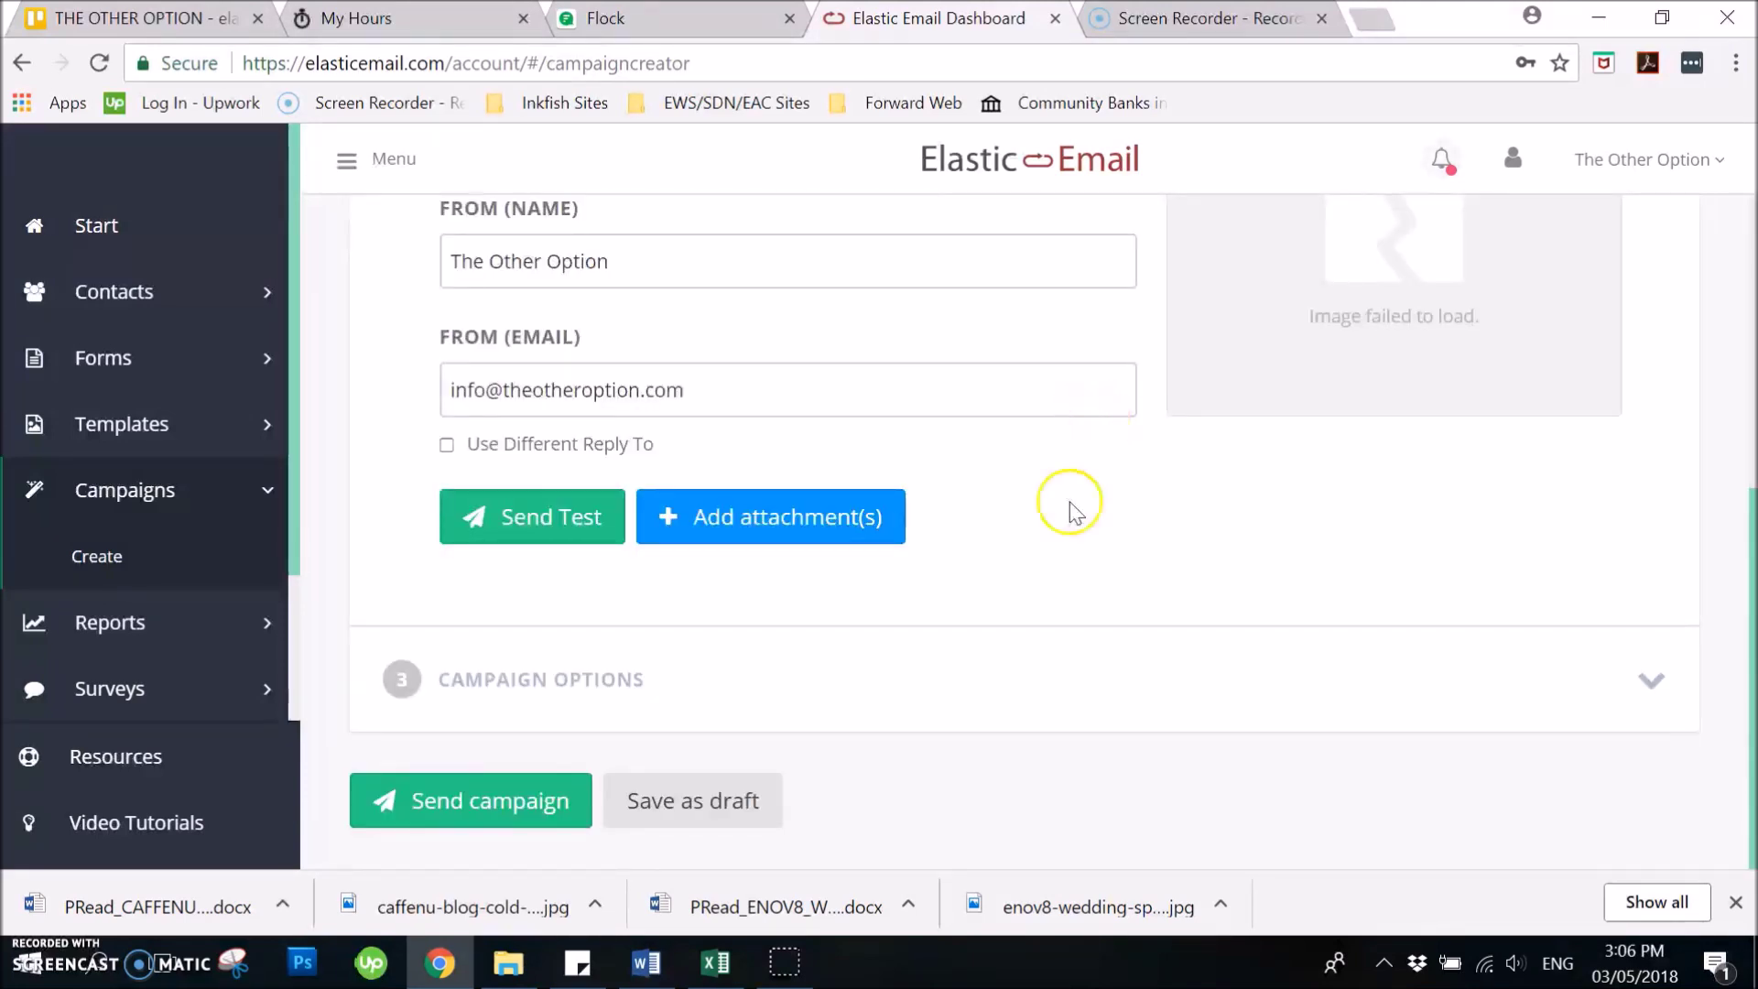